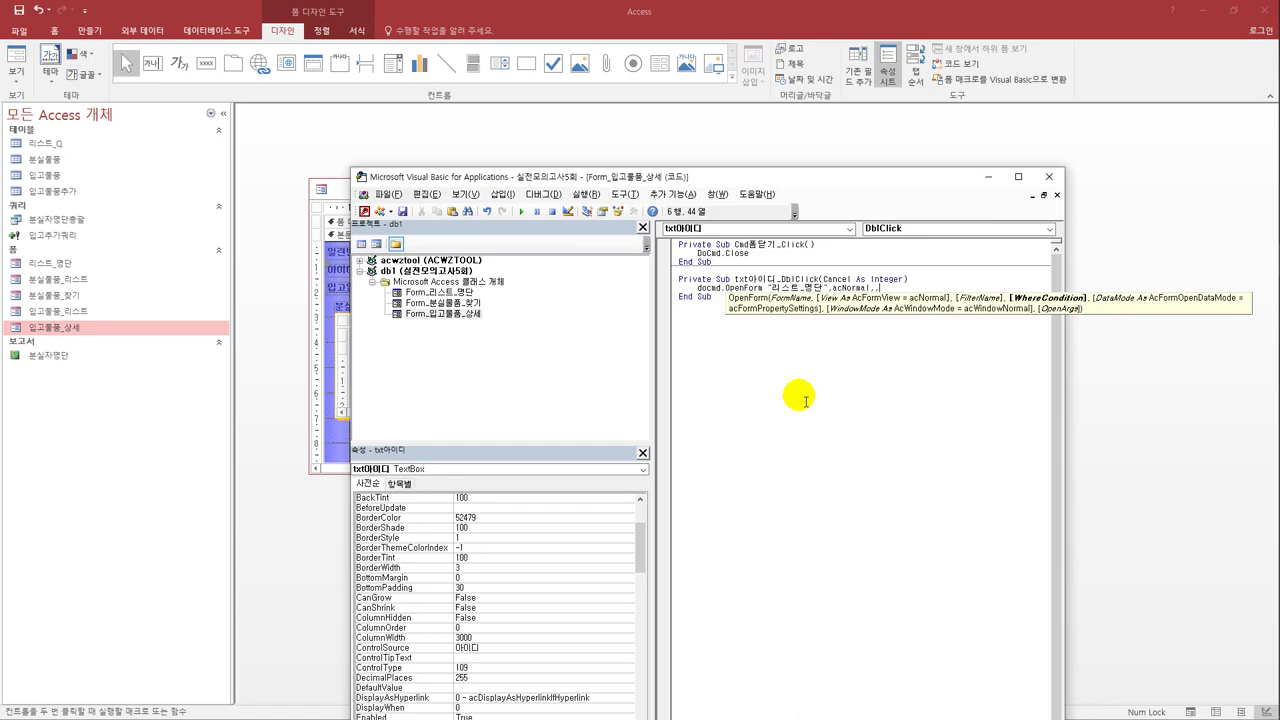
# Complete the OpenForm where condition in txt아이디_DblClick as "아이디 = '" & txt아이디 & "'" and close the code editor.
pyautogui.write('"')
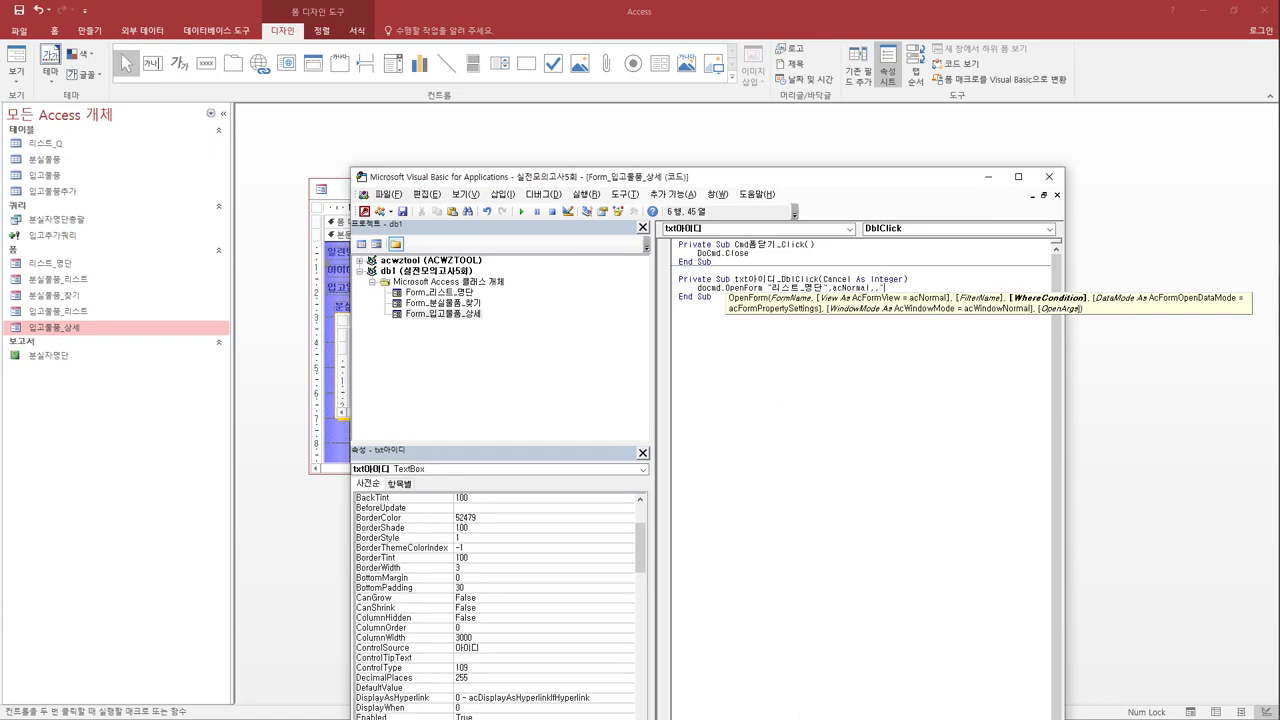
pyautogui.write('아이디 ')
pyautogui.write('= ')
pyautogui.write('txtㅇ')
pyautogui.write('이디"')
pyautogui.write("'")
pyautogui.click(940, 288)
pyautogui.write('" & txt아이디 & "')
pyautogui.click(800, 396)
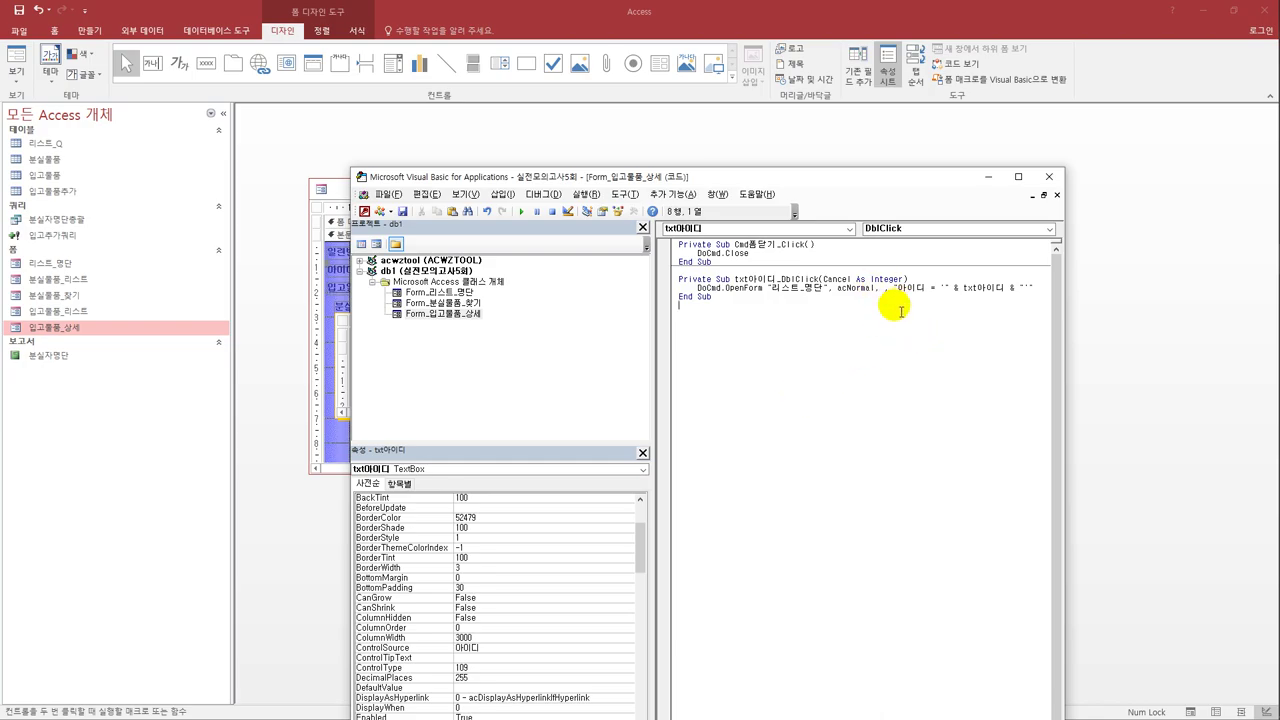
pyautogui.click(1049, 176)
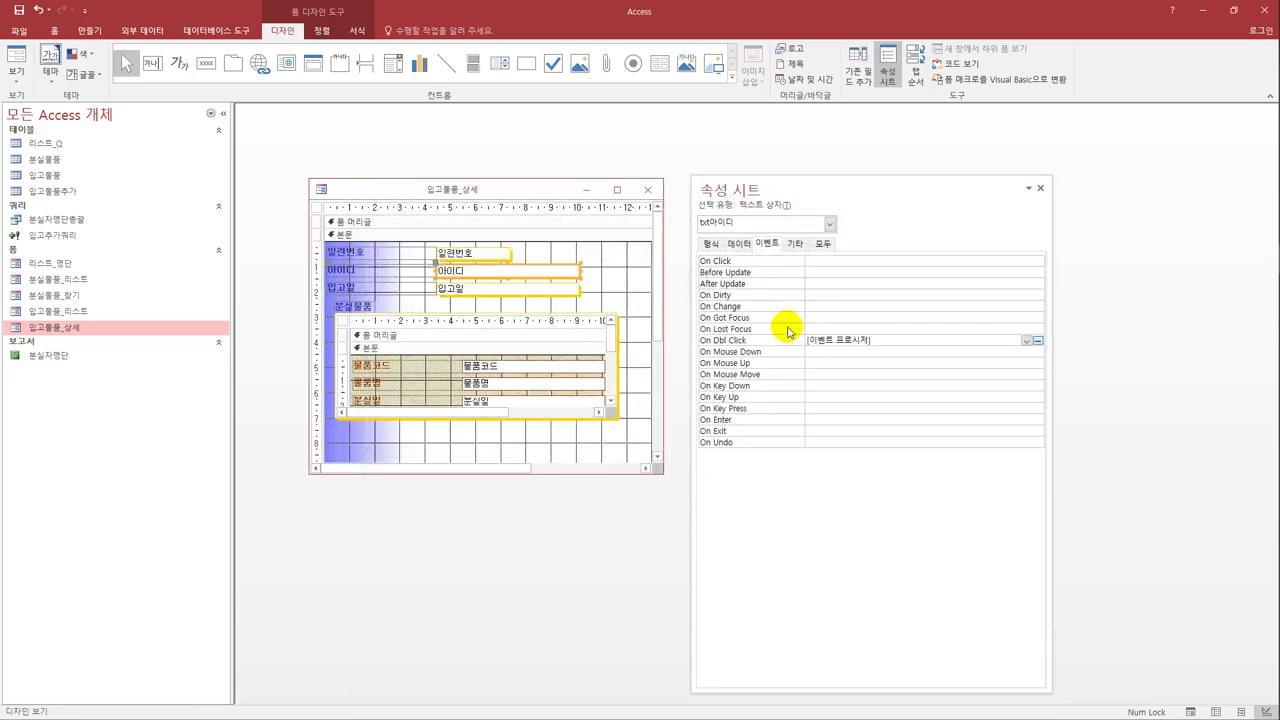
# Save the 입고물품_상세 form, trigger the 아이디 box's DblClick event on the first record in Form view, and close both forms.
pyautogui.click(14, 62)
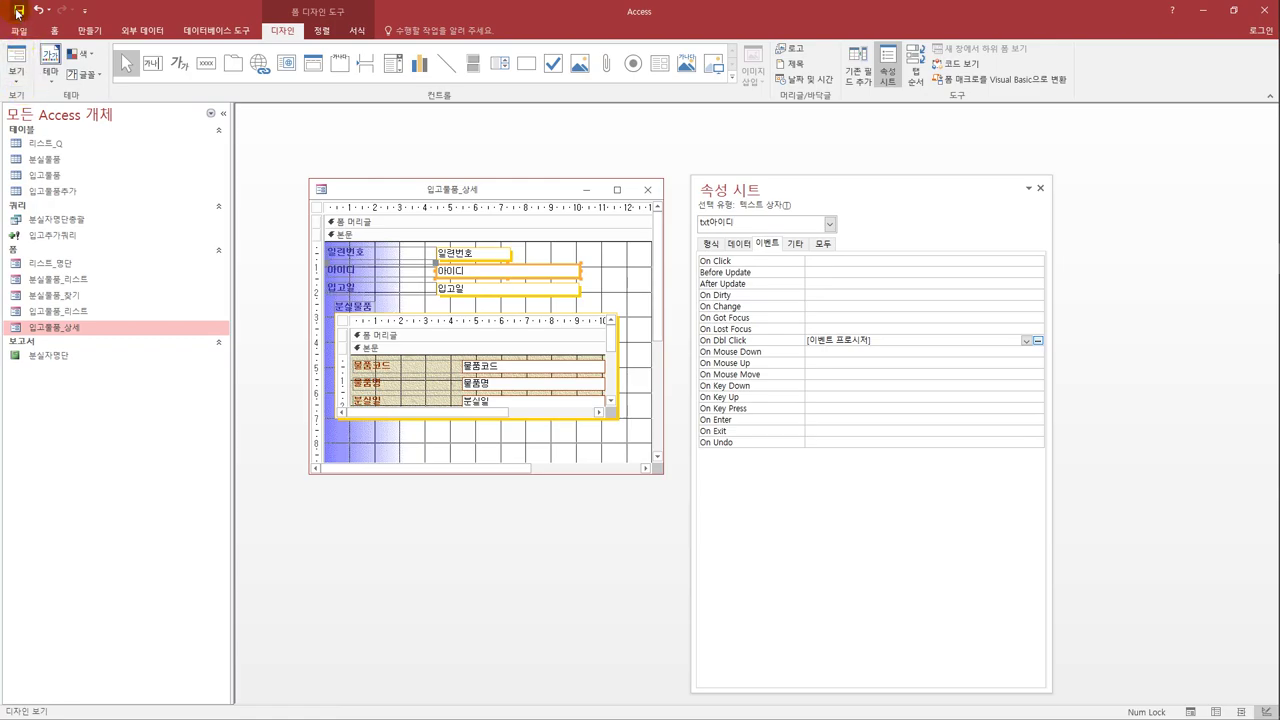
pyautogui.click(14, 62)
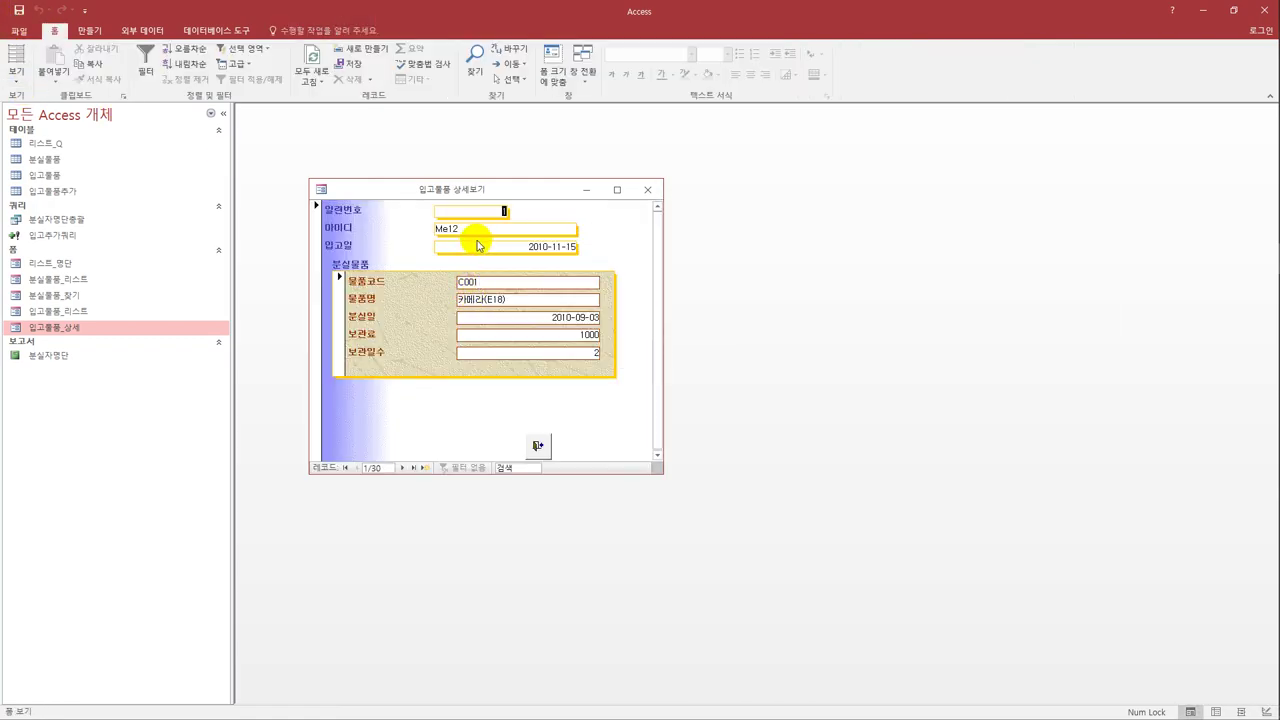
pyautogui.click(513, 233)
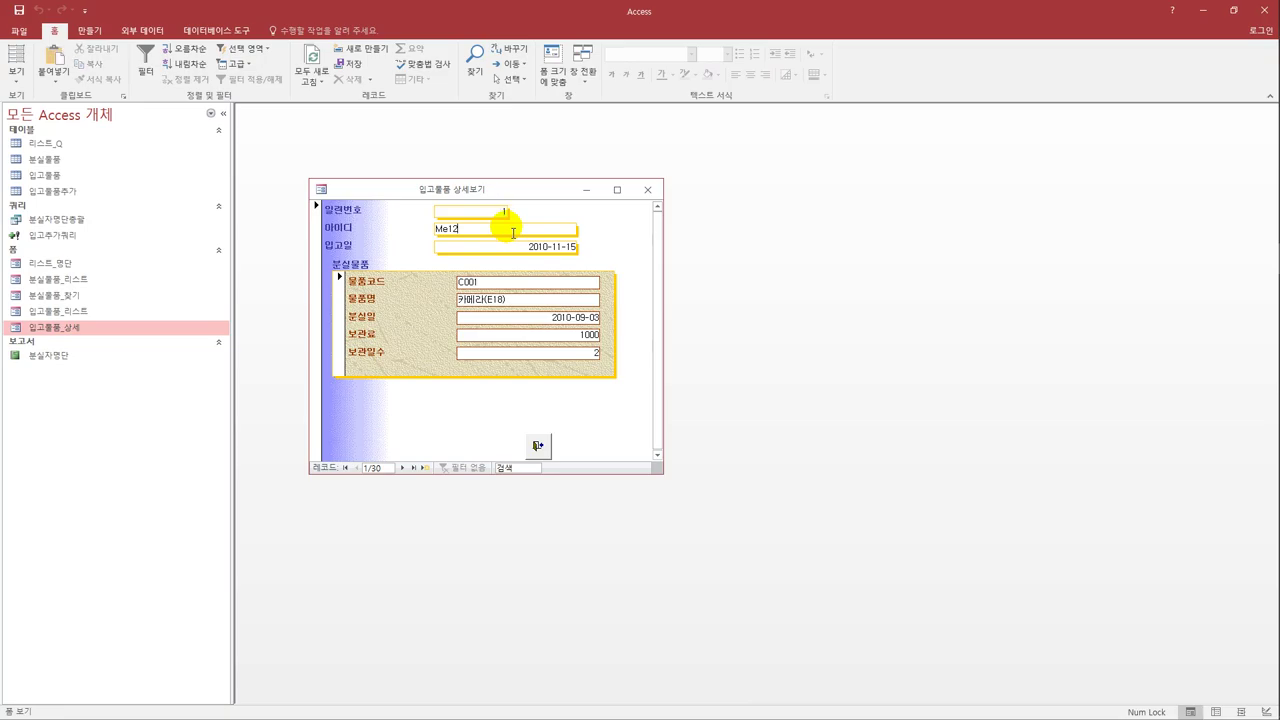
pyautogui.doubleClick(513, 233)
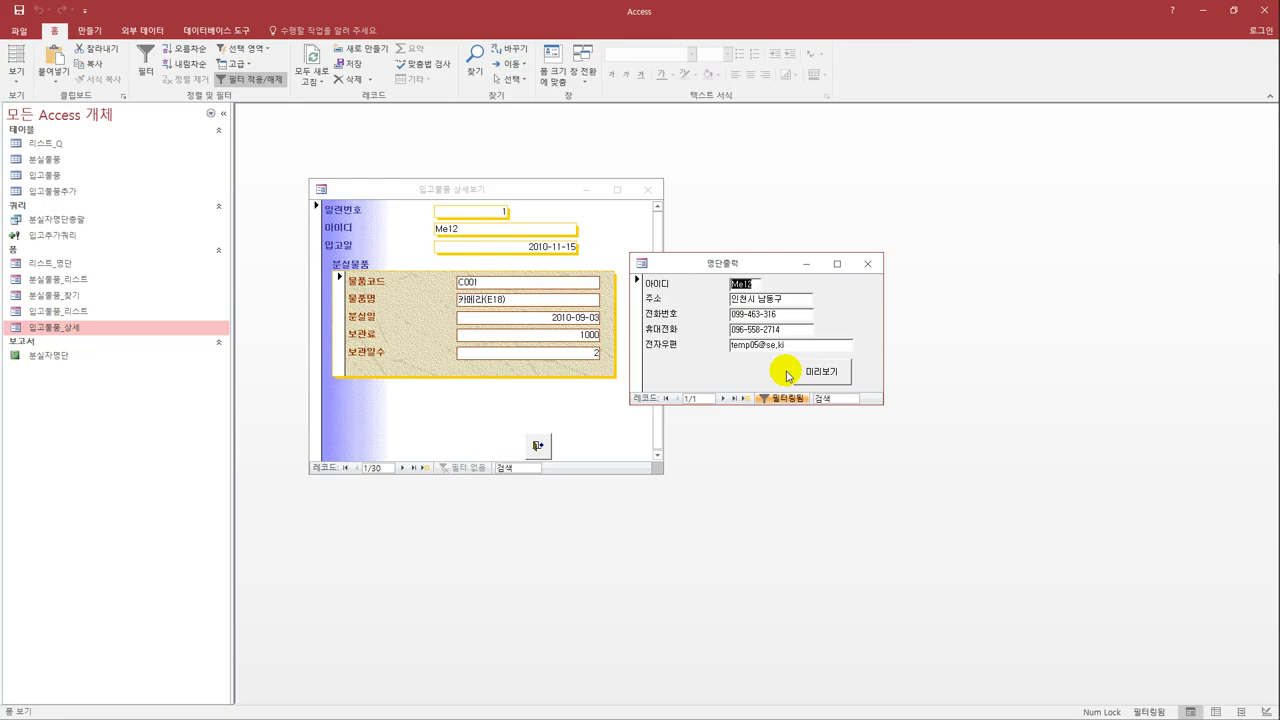
pyautogui.moveTo(752, 264); pyautogui.dragTo(784, 236)
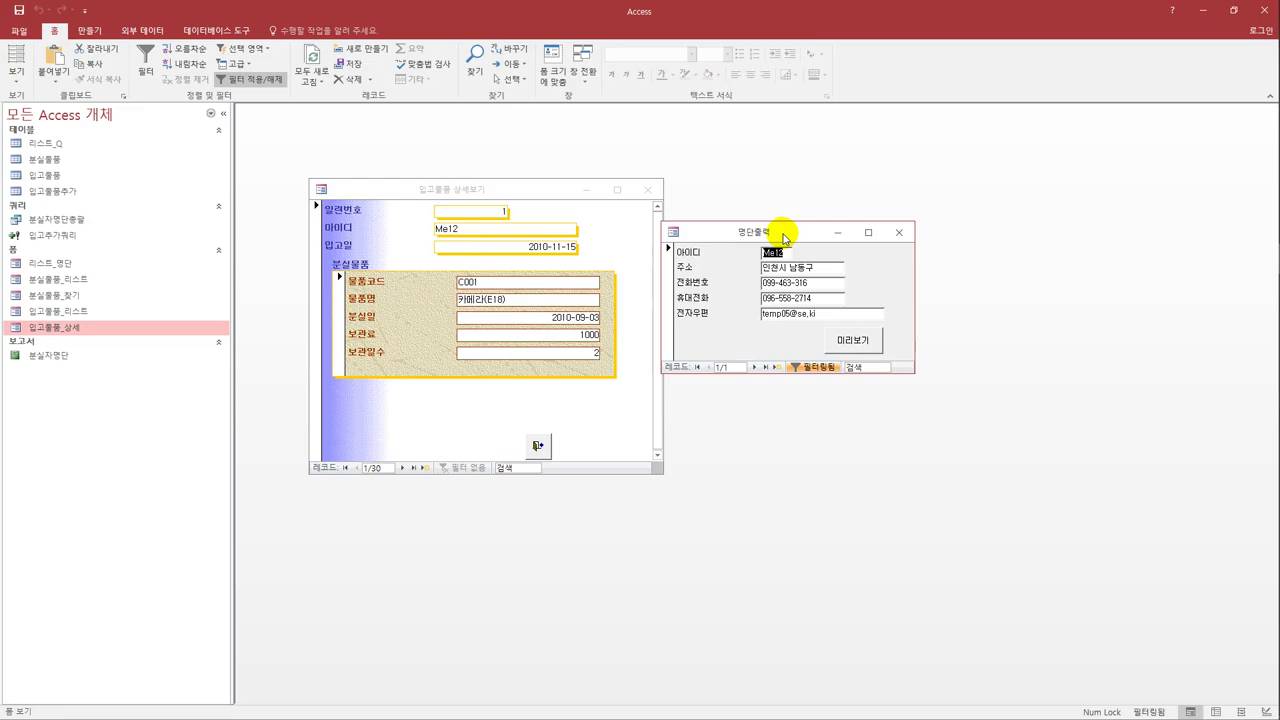
pyautogui.click(898, 232)
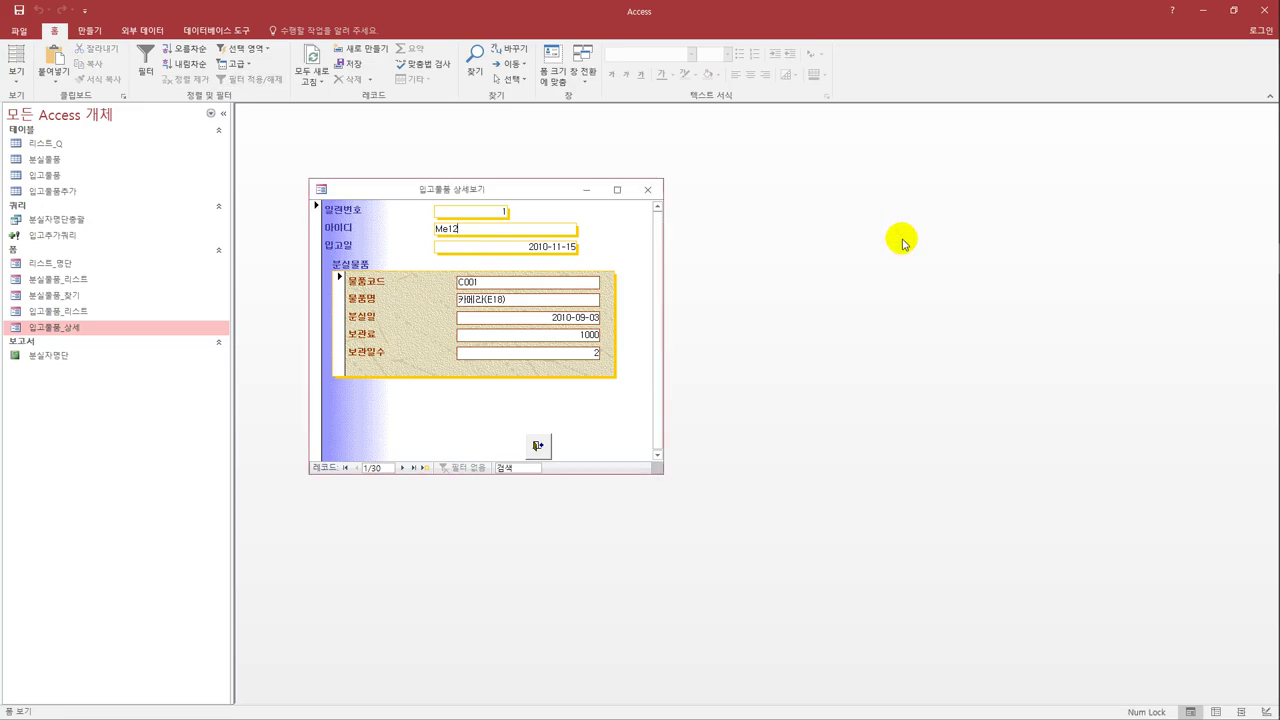
pyautogui.click(648, 189)
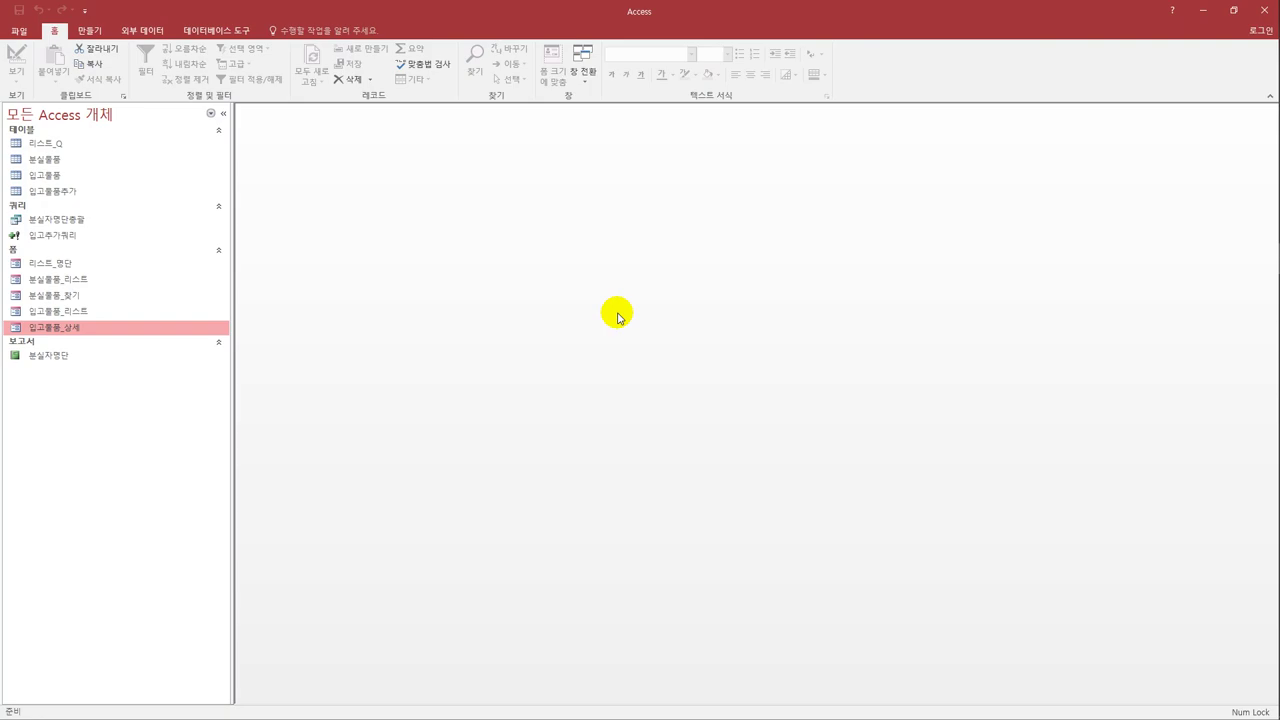
# Open the 분실자명단 report in Design view and set its record source to 분실자명단총괄.
pyautogui.click(80, 358)
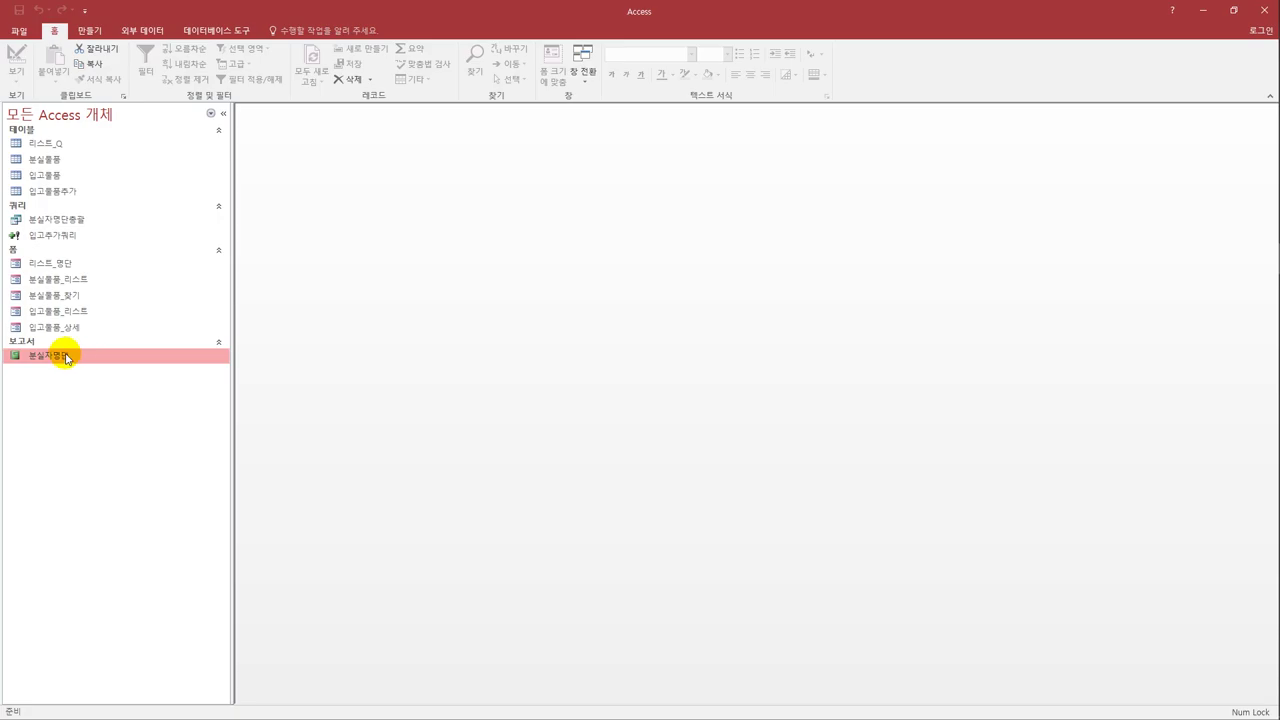
pyautogui.rightClick(65, 358)
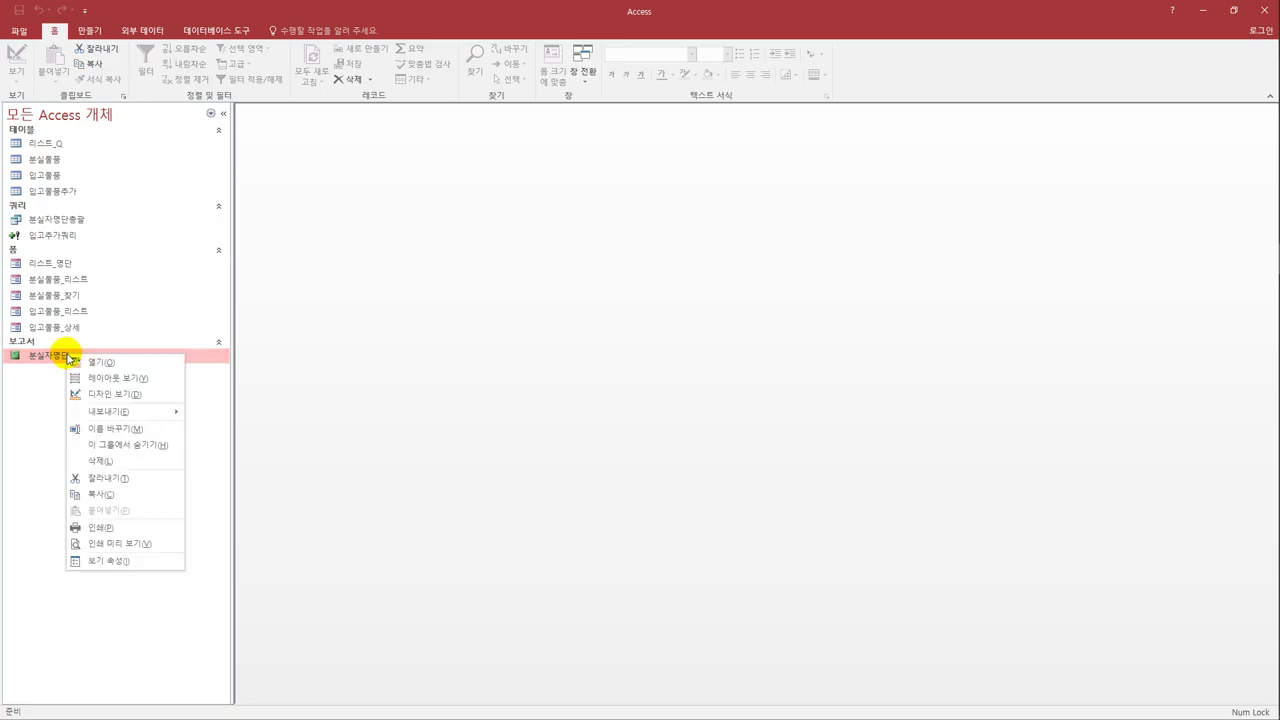
pyautogui.click(129, 391)
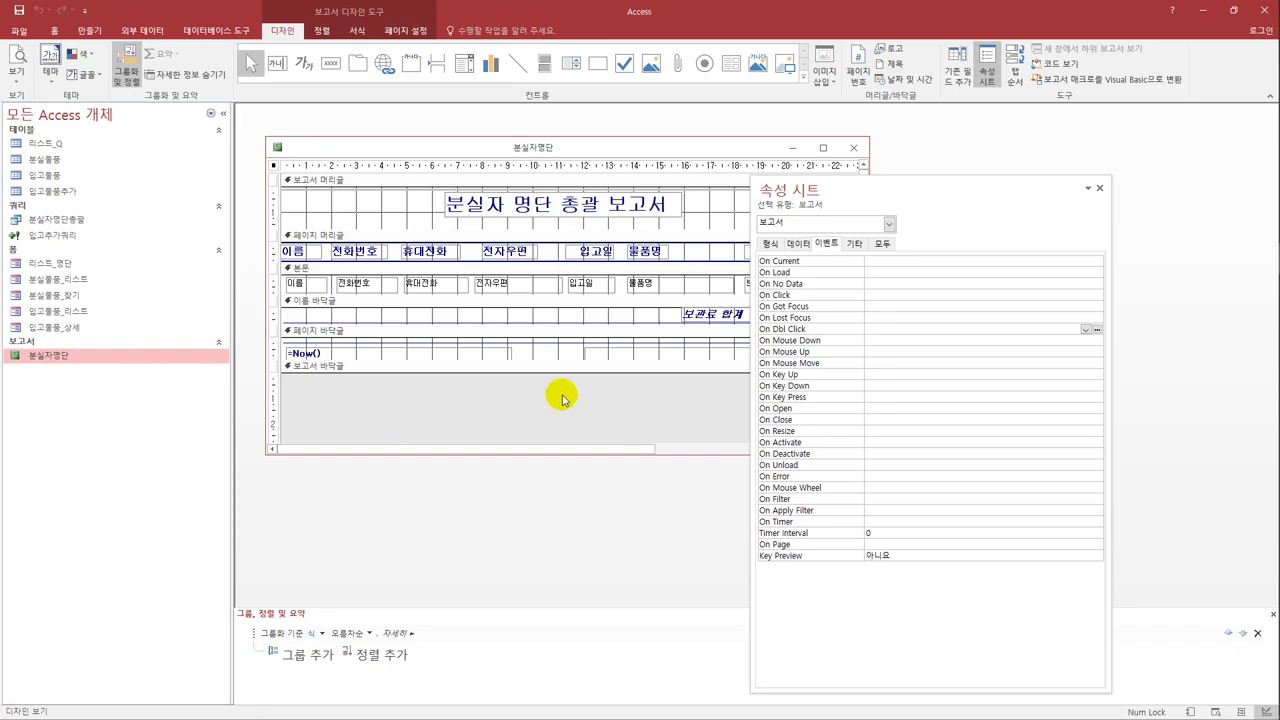
pyautogui.click(274, 166)
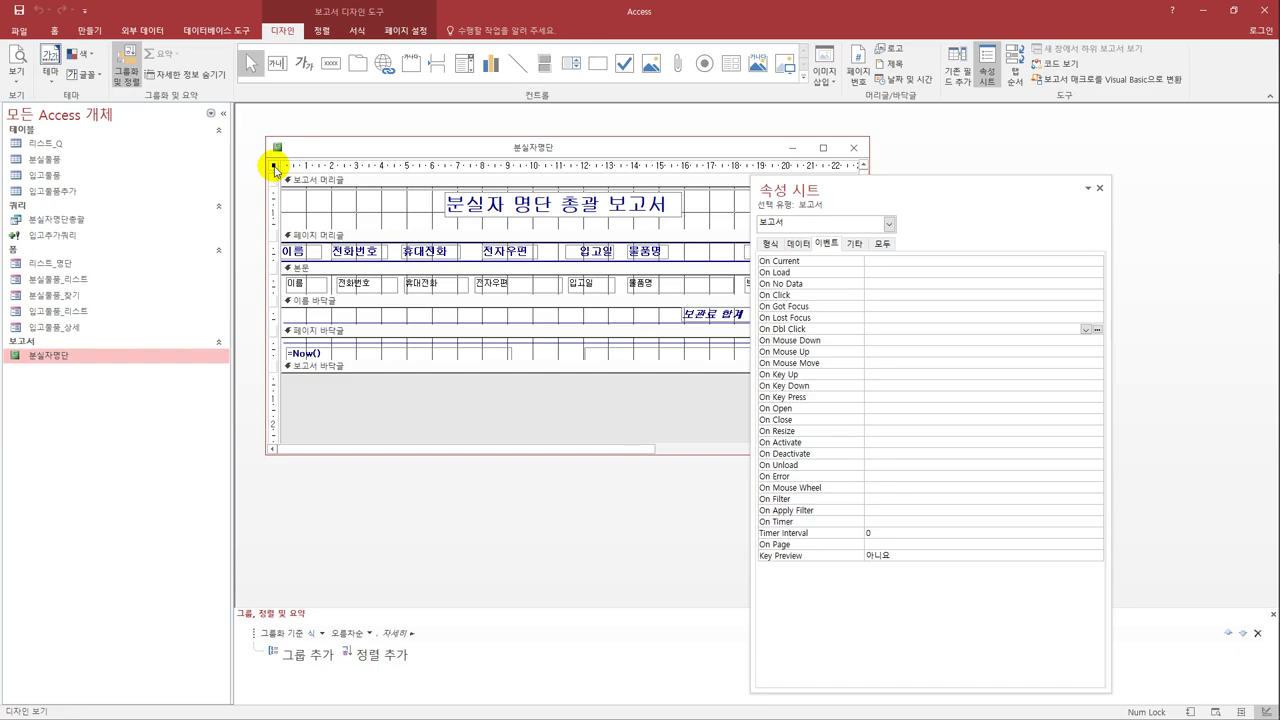
pyautogui.click(798, 243)
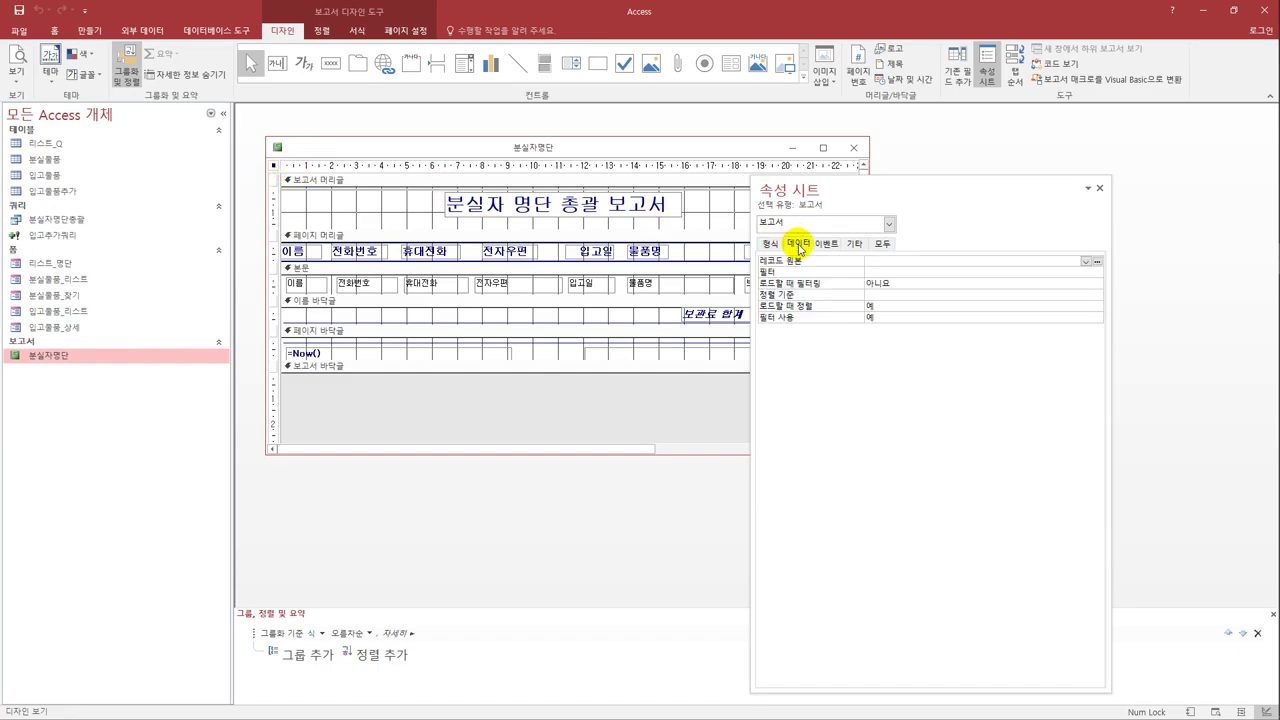
pyautogui.click(1085, 261)
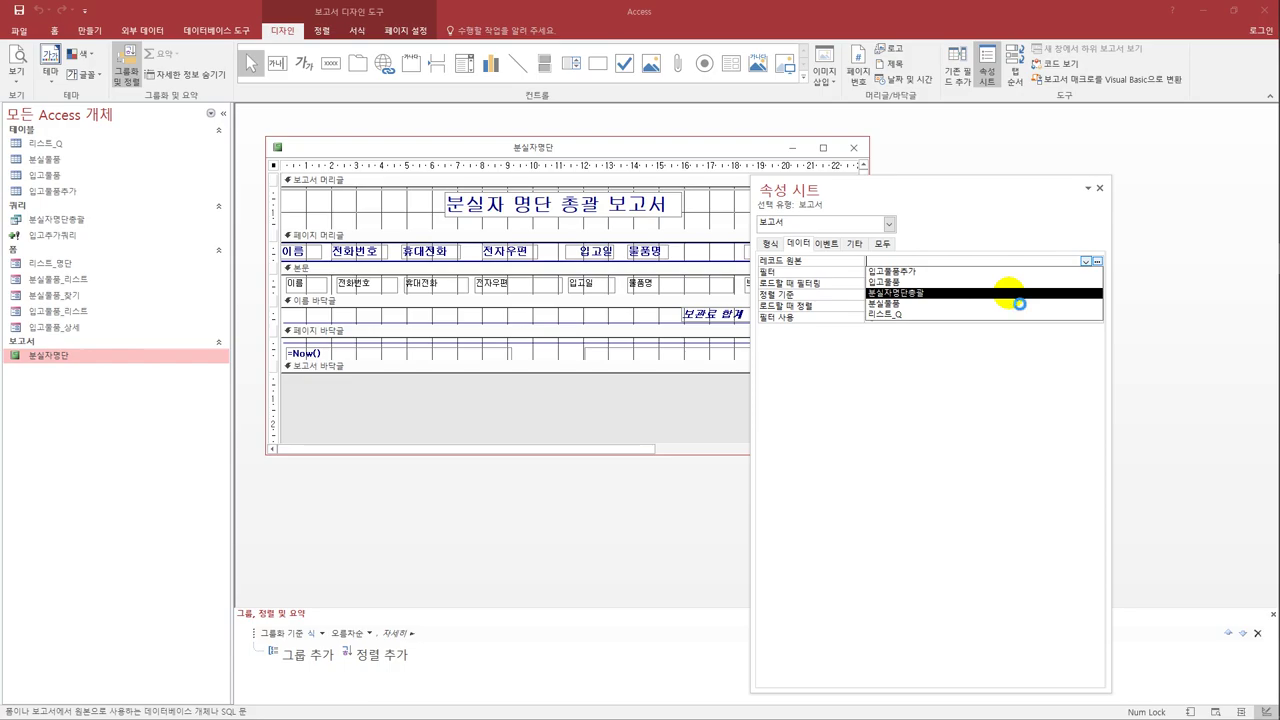
pyautogui.click(1011, 294)
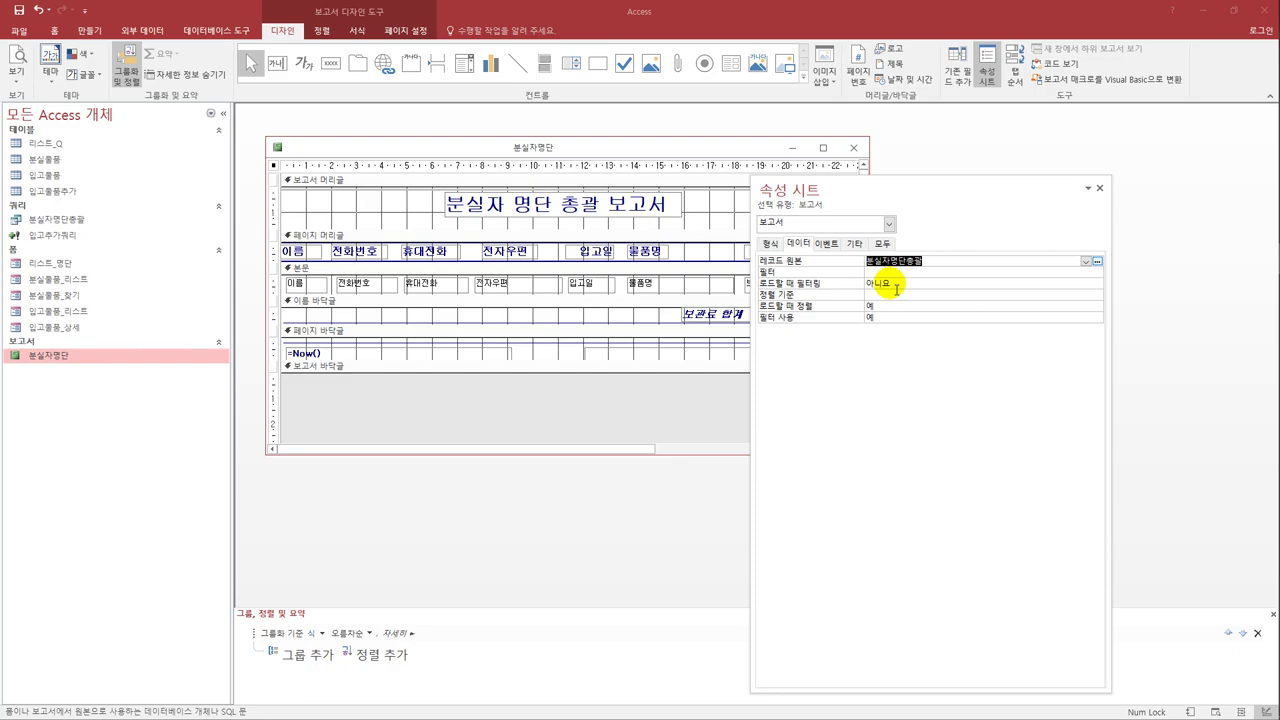
pyautogui.click(443, 503)
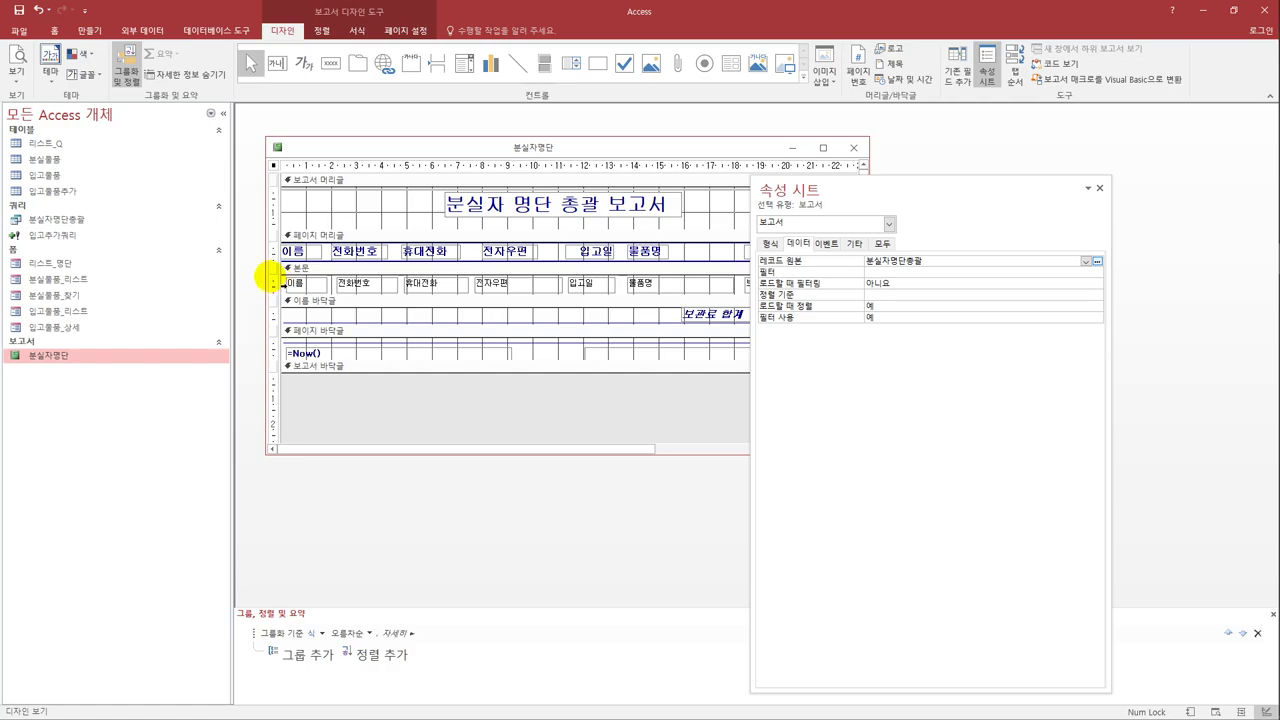
# Set the border style of all text boxes in the report's 본문 section to 실선.
pyautogui.click(271, 282)
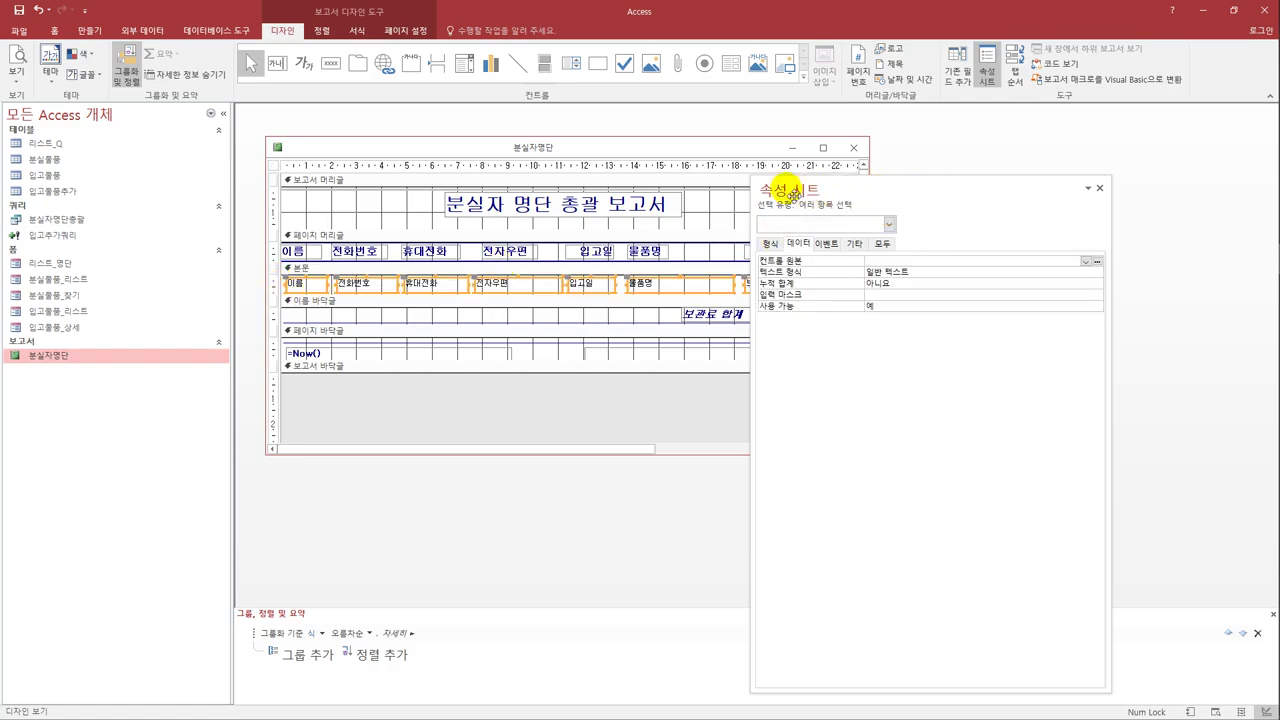
pyautogui.moveTo(757, 180); pyautogui.dragTo(918, 202)
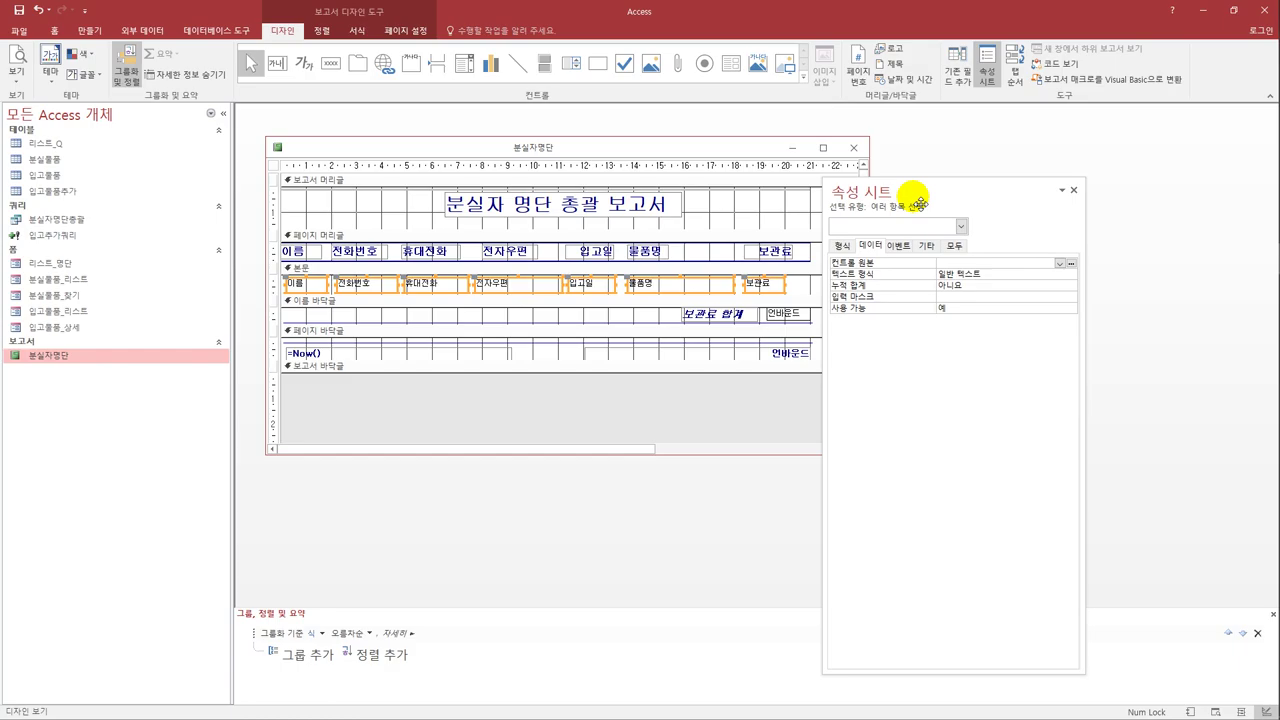
pyautogui.click(842, 245)
pyautogui.click(978, 366)
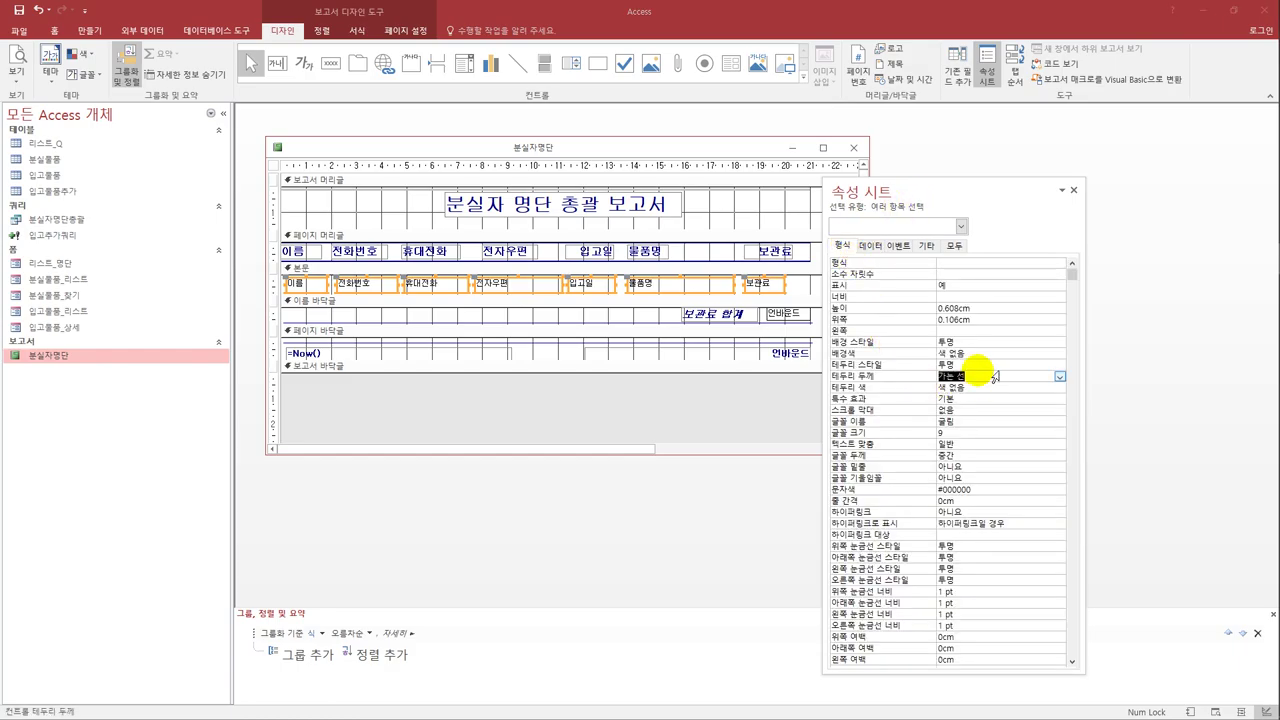
pyautogui.click(1059, 367)
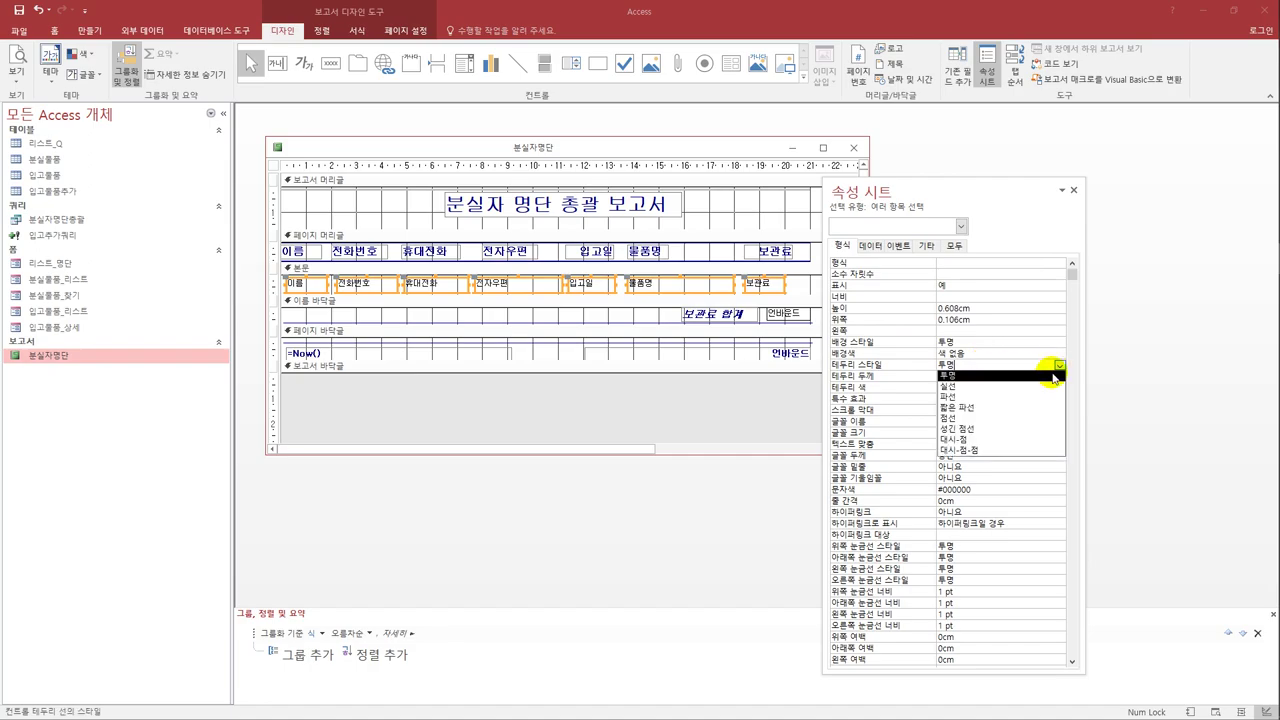
pyautogui.click(1052, 393)
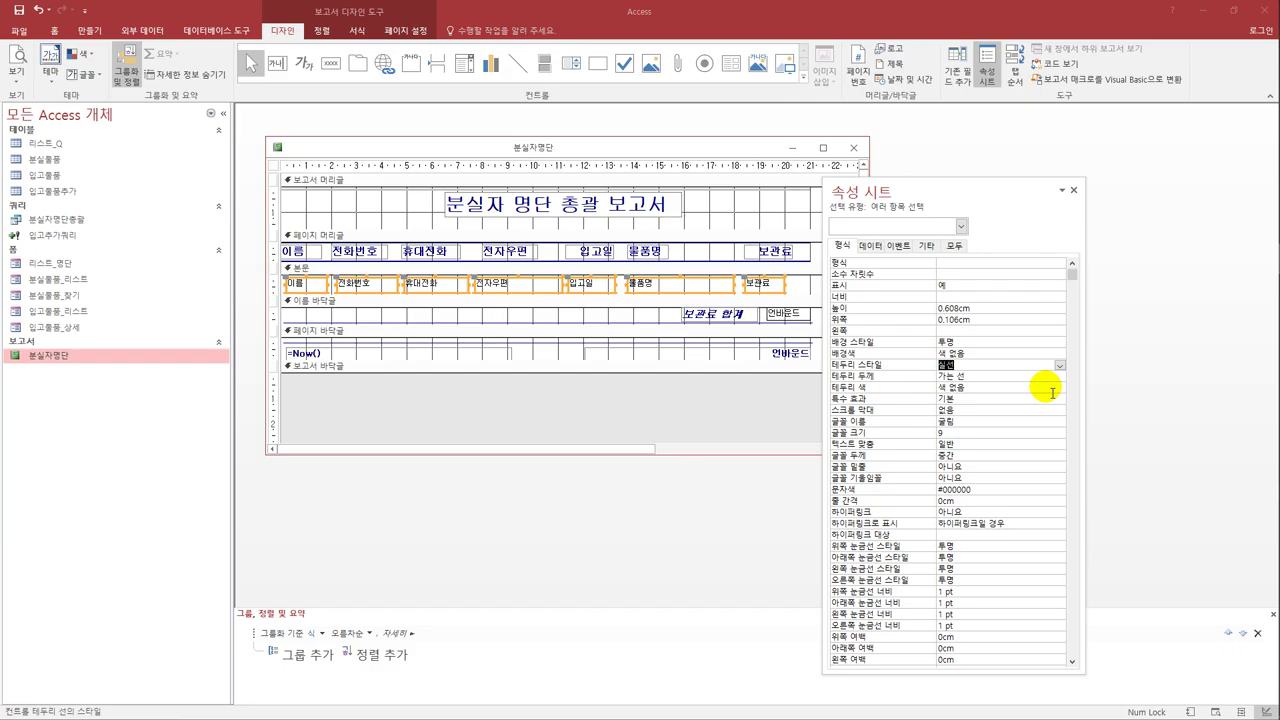
# Group the report by 이름 and add ascending sorts on 입고일 and then 물품명.
pyautogui.click(323, 641)
pyautogui.click(338, 584)
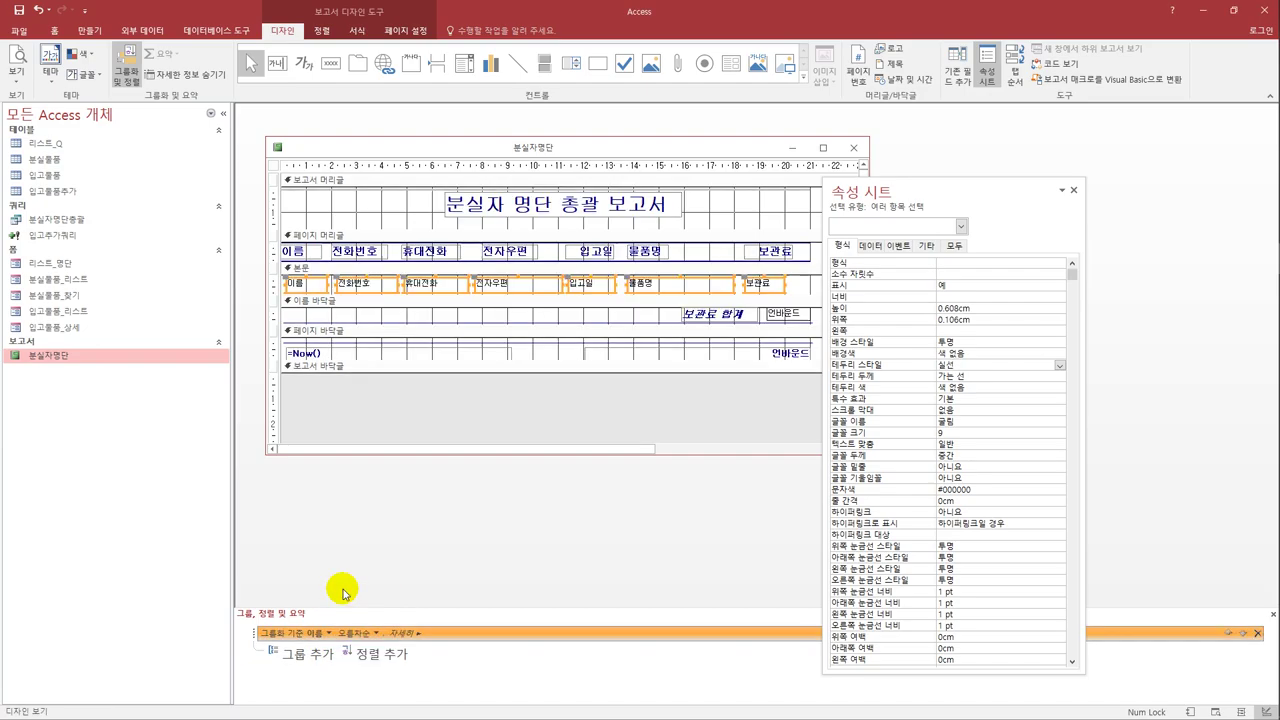
pyautogui.click(370, 653)
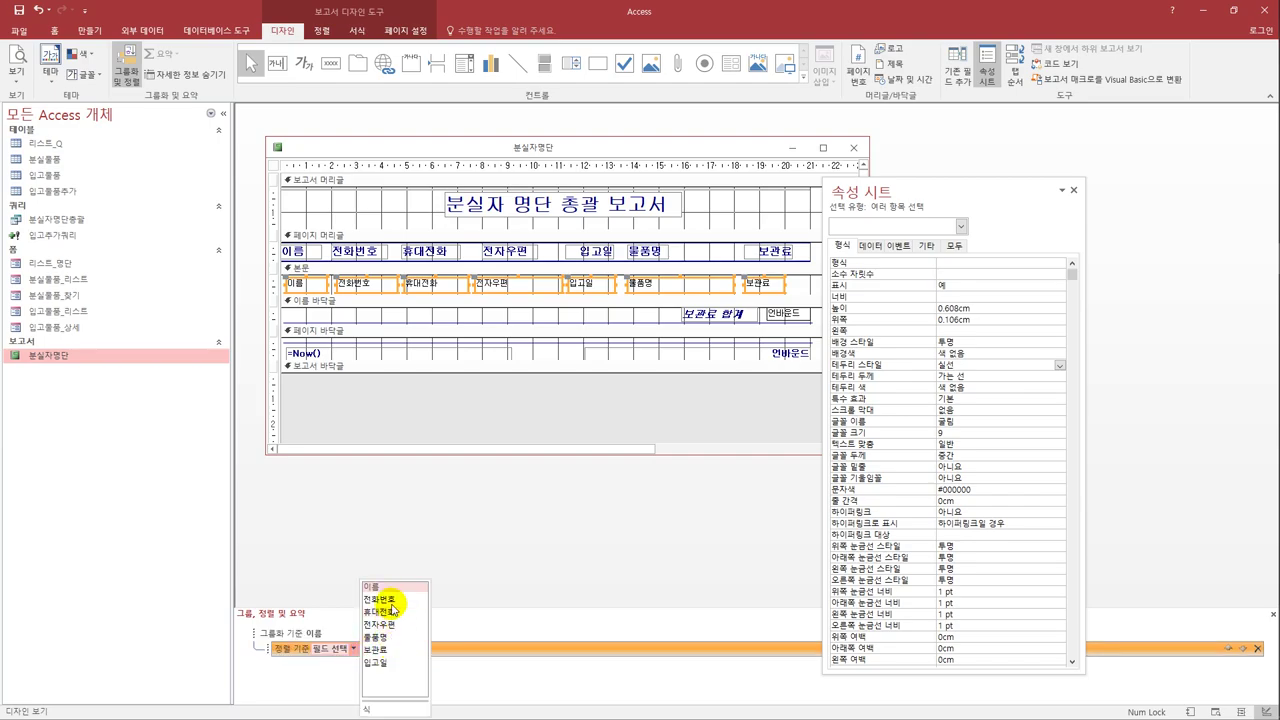
pyautogui.click(393, 662)
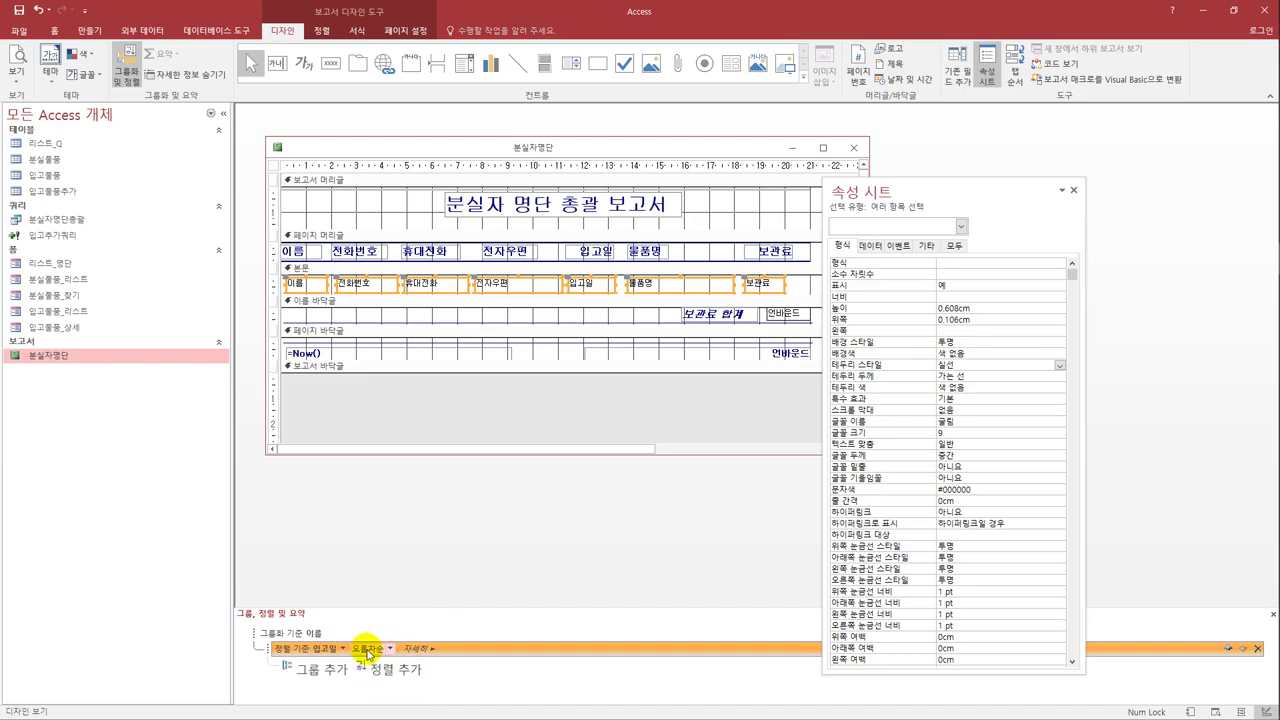
pyautogui.click(395, 669)
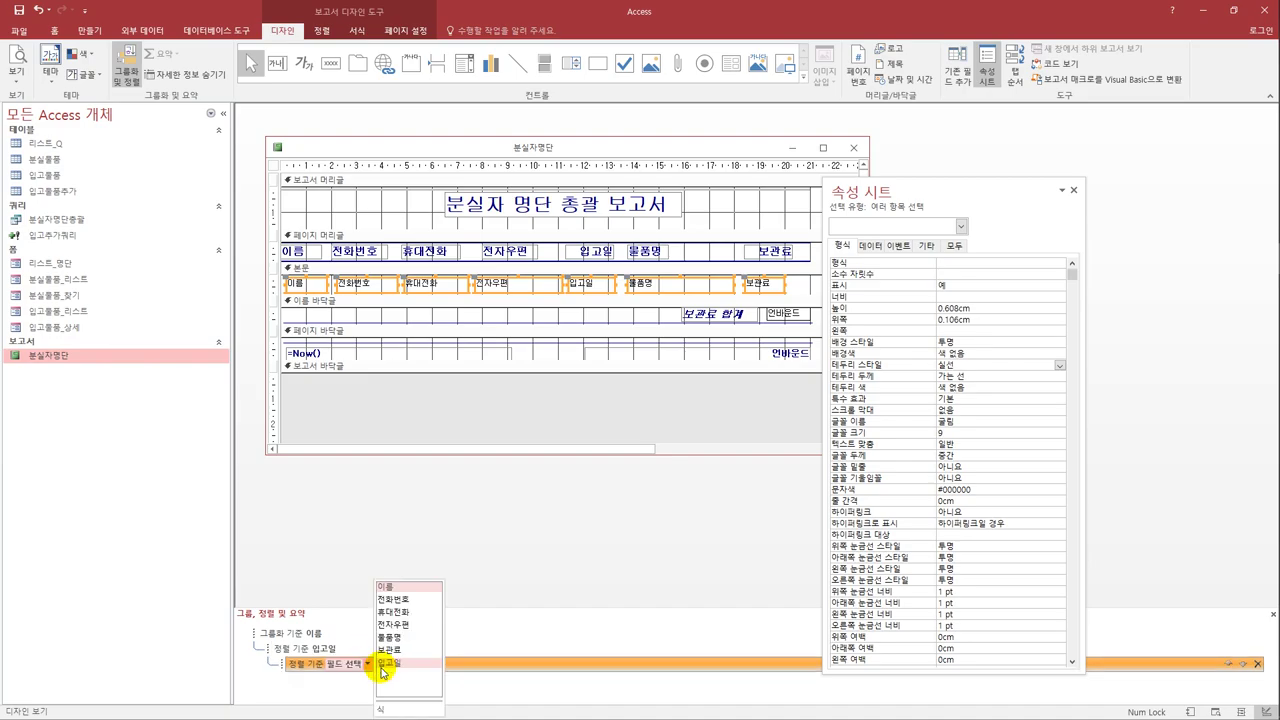
pyautogui.click(397, 637)
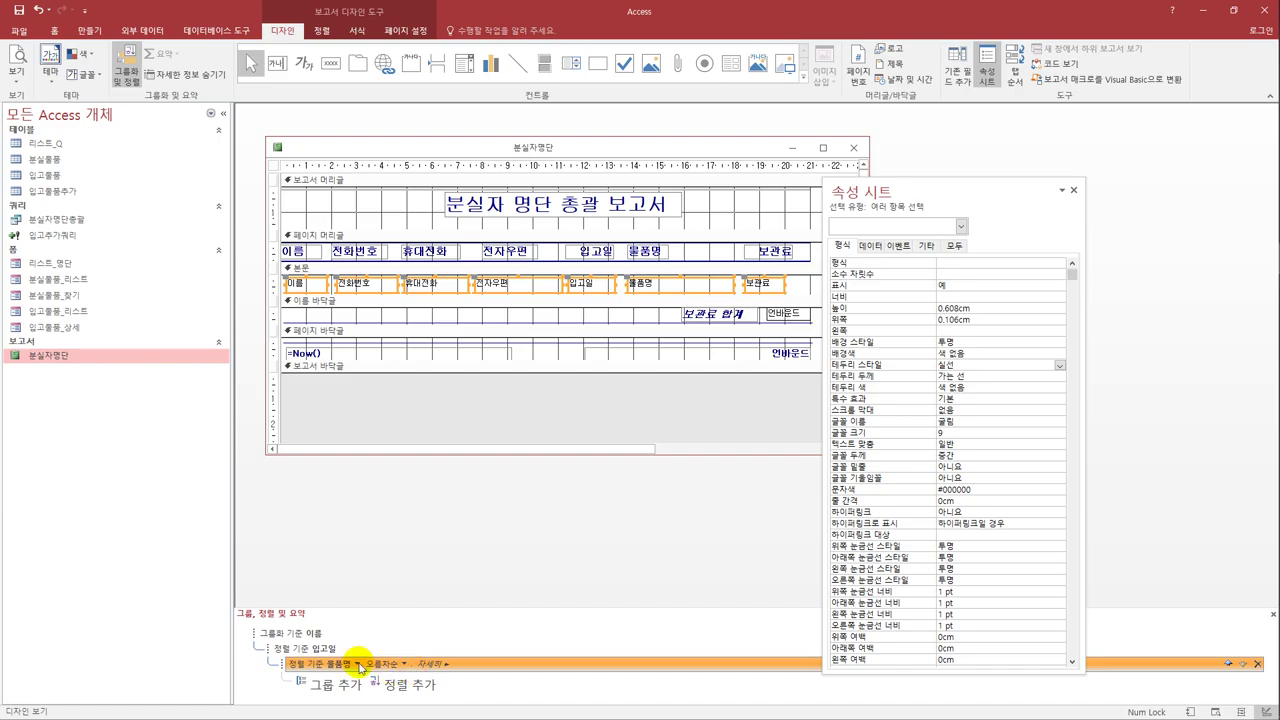
pyautogui.click(320, 634)
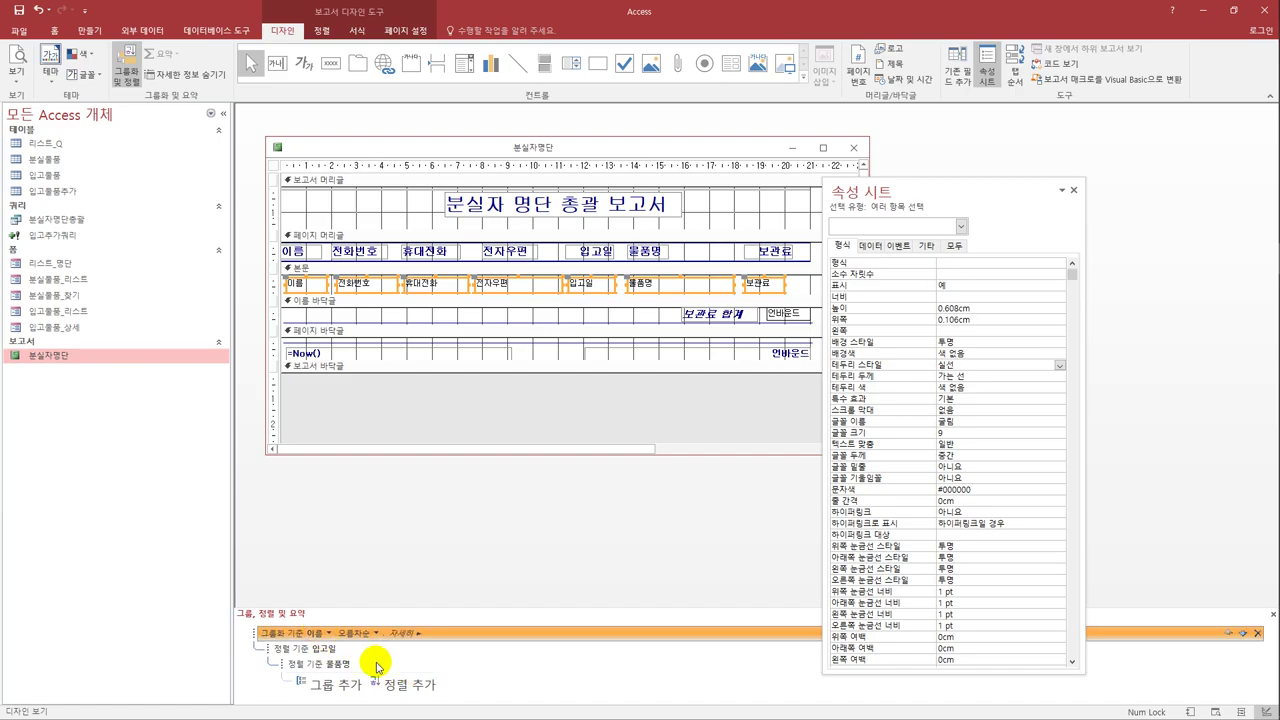
pyautogui.click(325, 648)
pyautogui.click(346, 664)
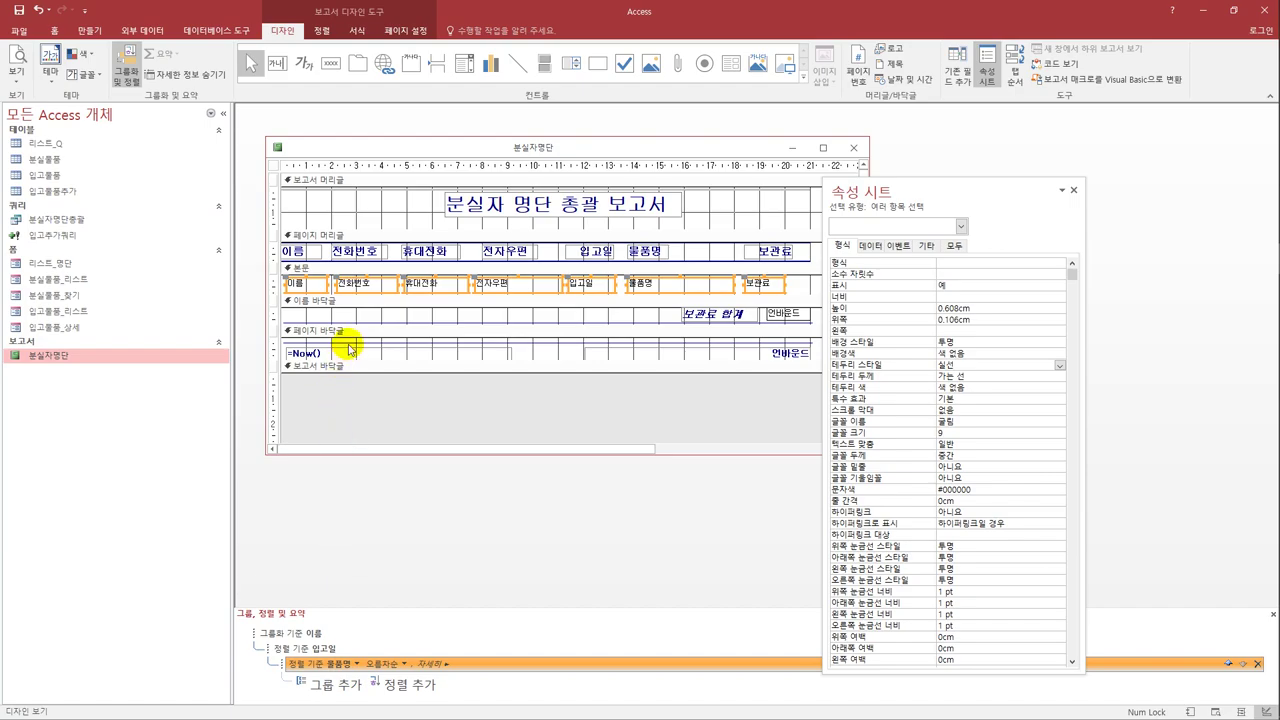
# Set the control source of the txt소계 text box in the 이름 바닥글 section to =Sum([보관료]).
pyautogui.click(357, 301)
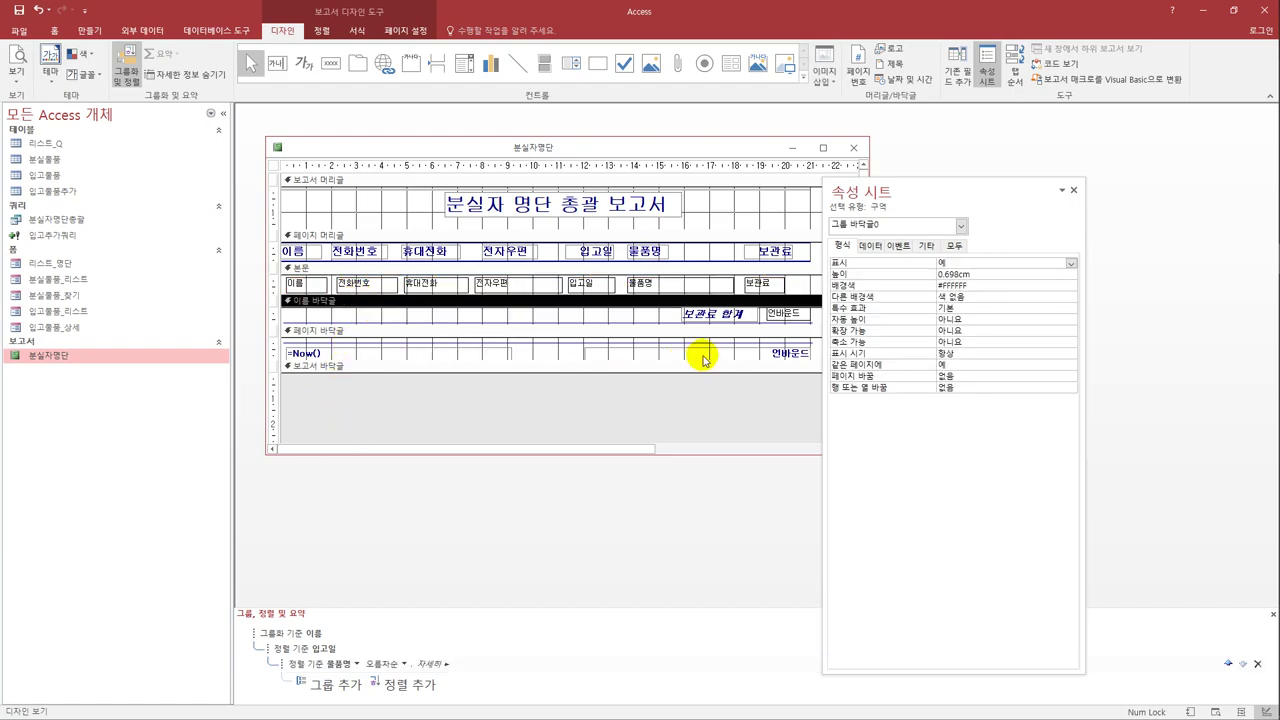
pyautogui.click(793, 320)
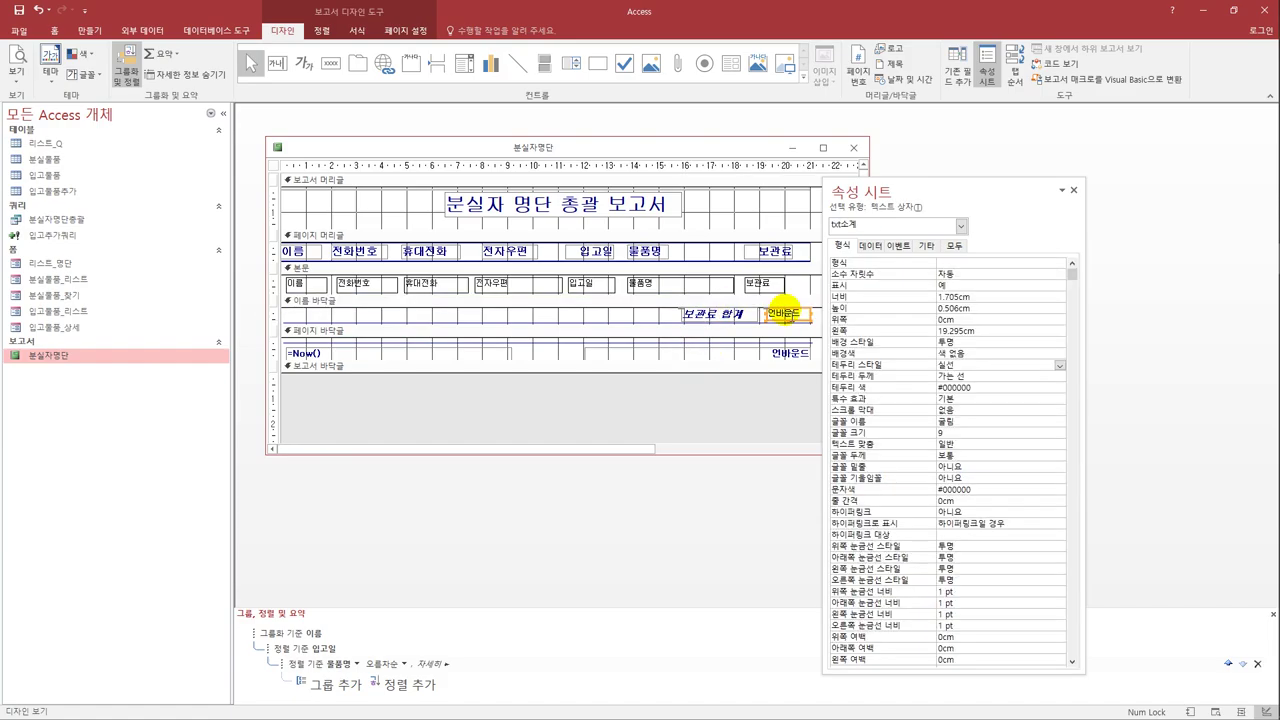
pyautogui.moveTo(890, 192); pyautogui.dragTo(916, 190)
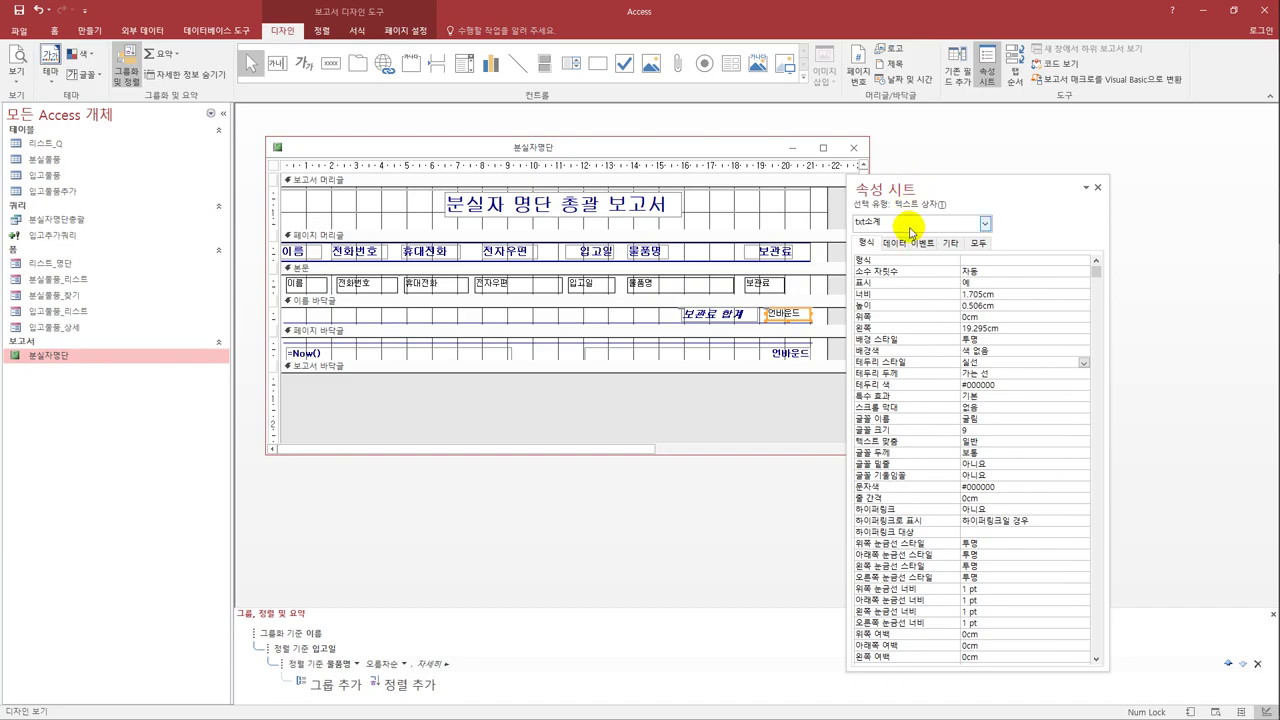
pyautogui.click(893, 244)
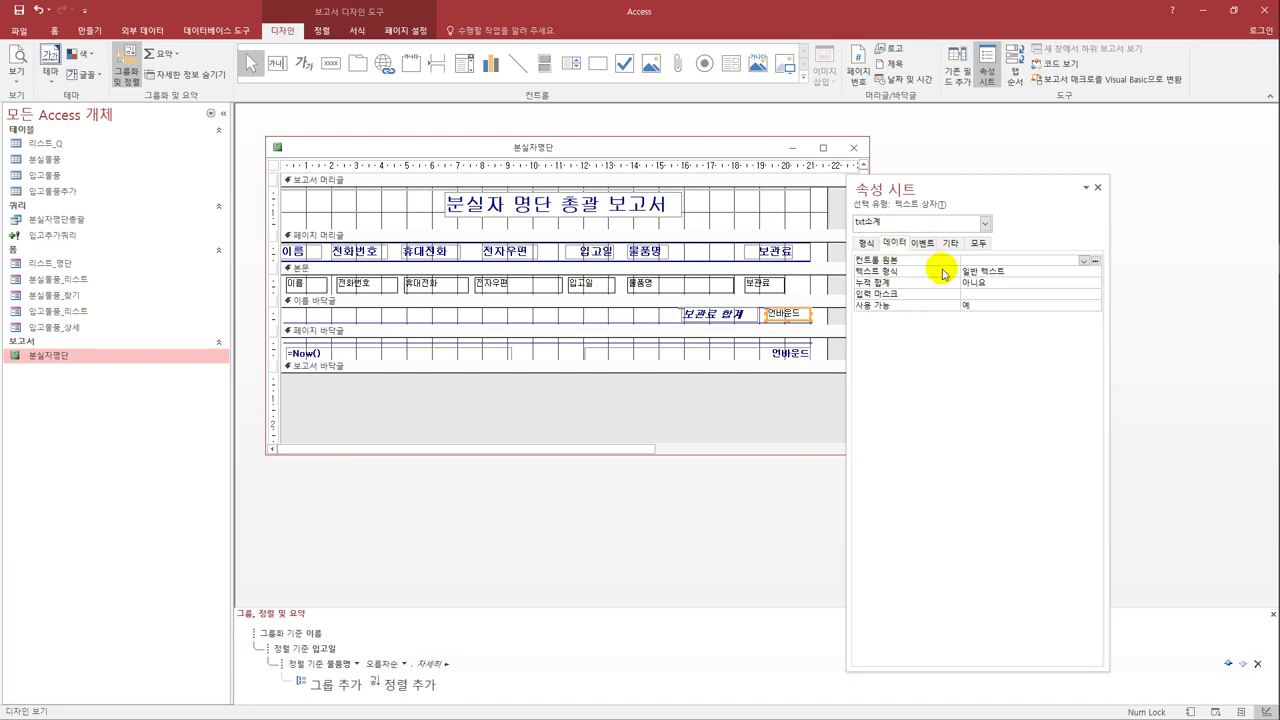
pyautogui.click(965, 261)
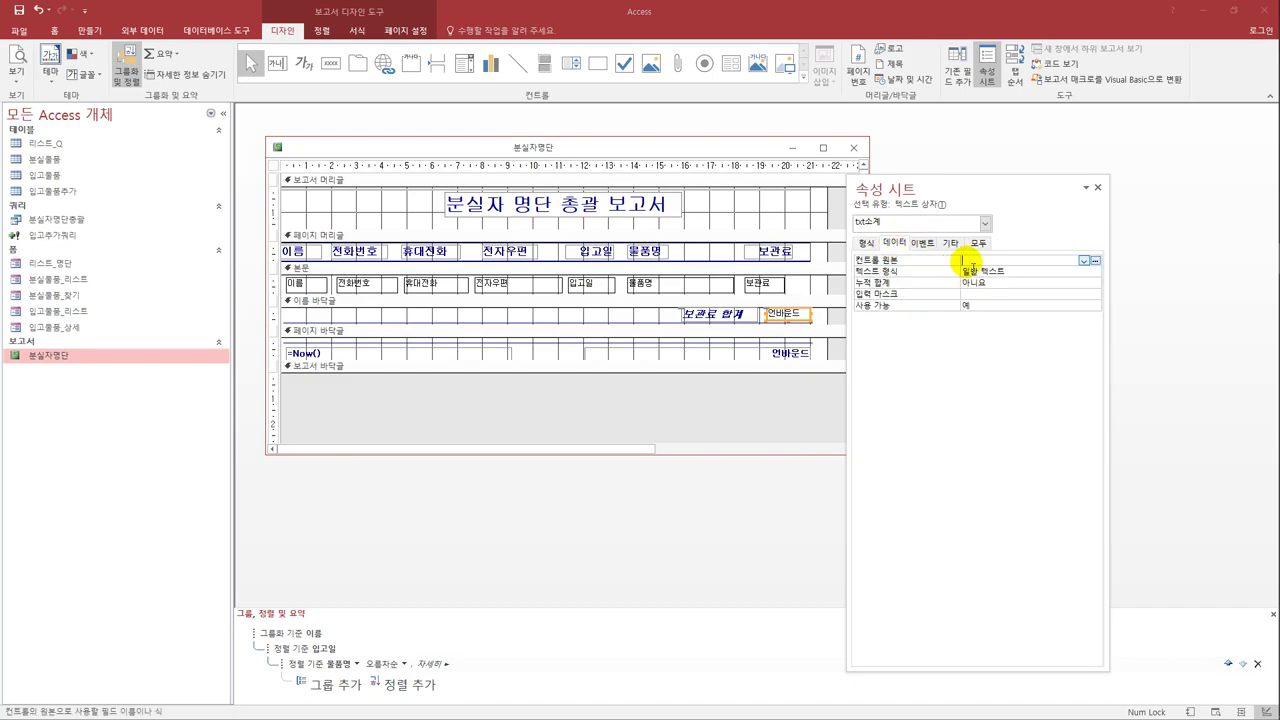
pyautogui.write('=sum(')
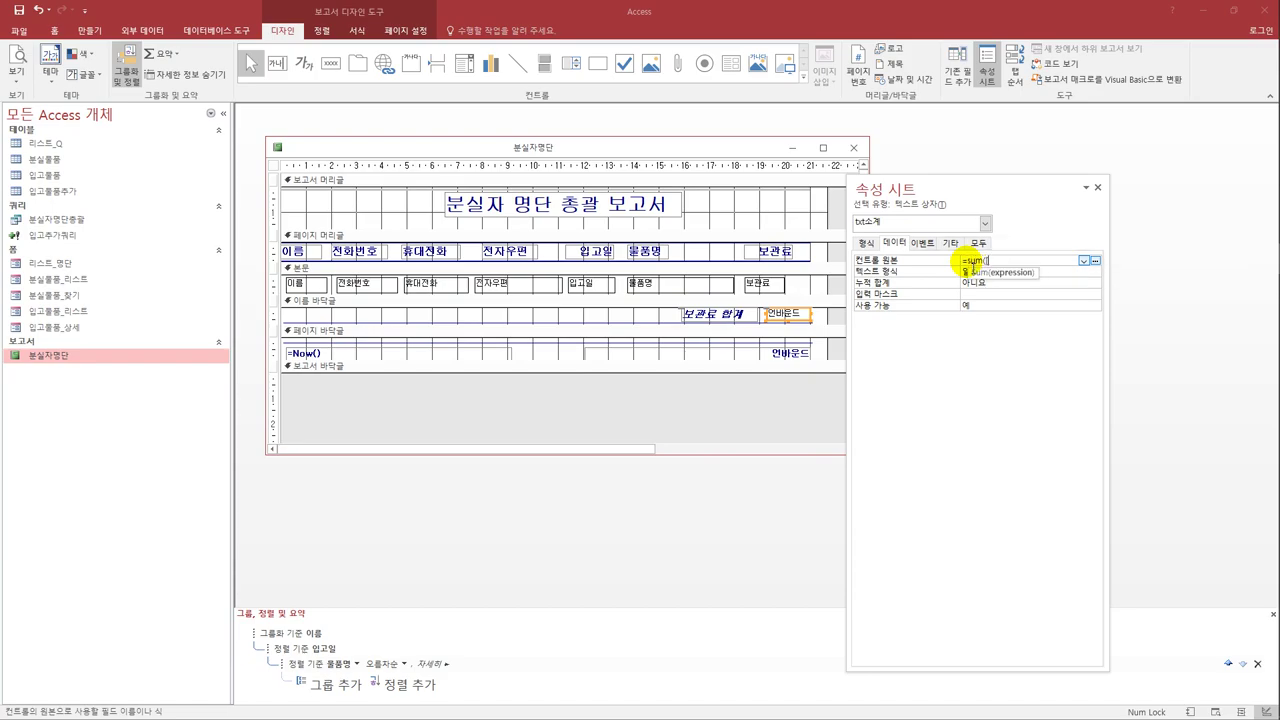
pyautogui.write('[보관료')
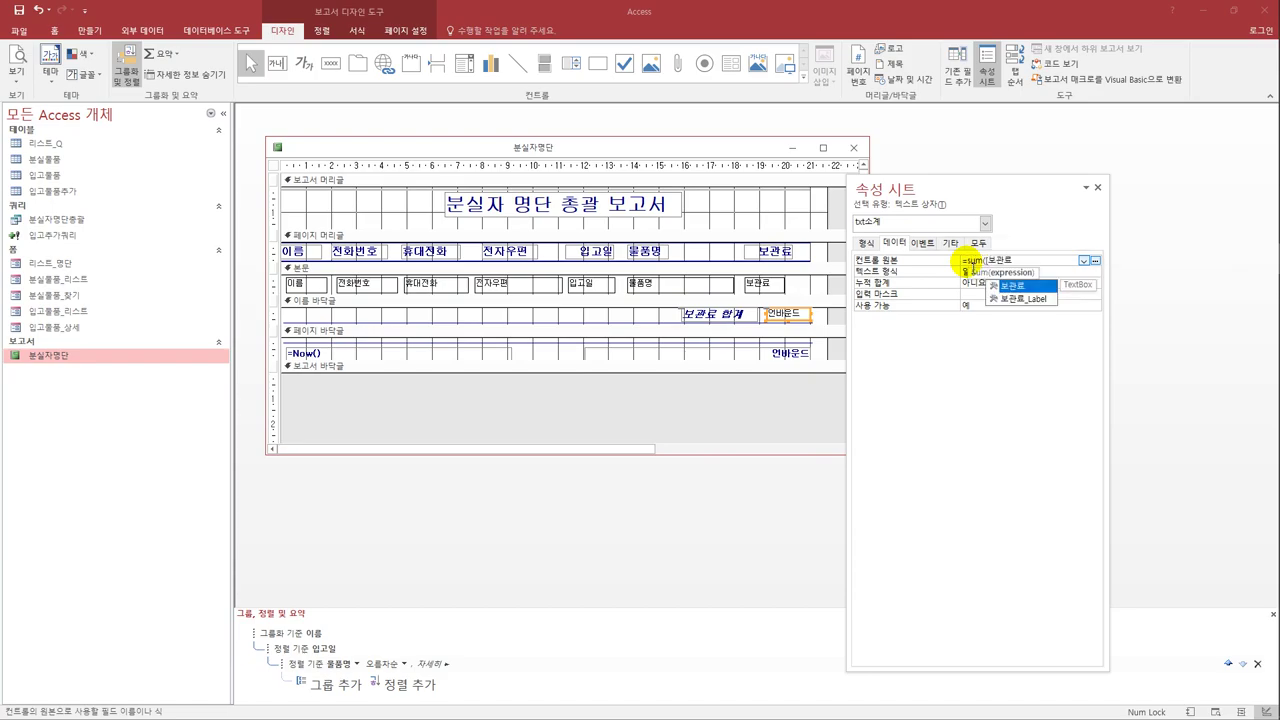
pyautogui.write('])')
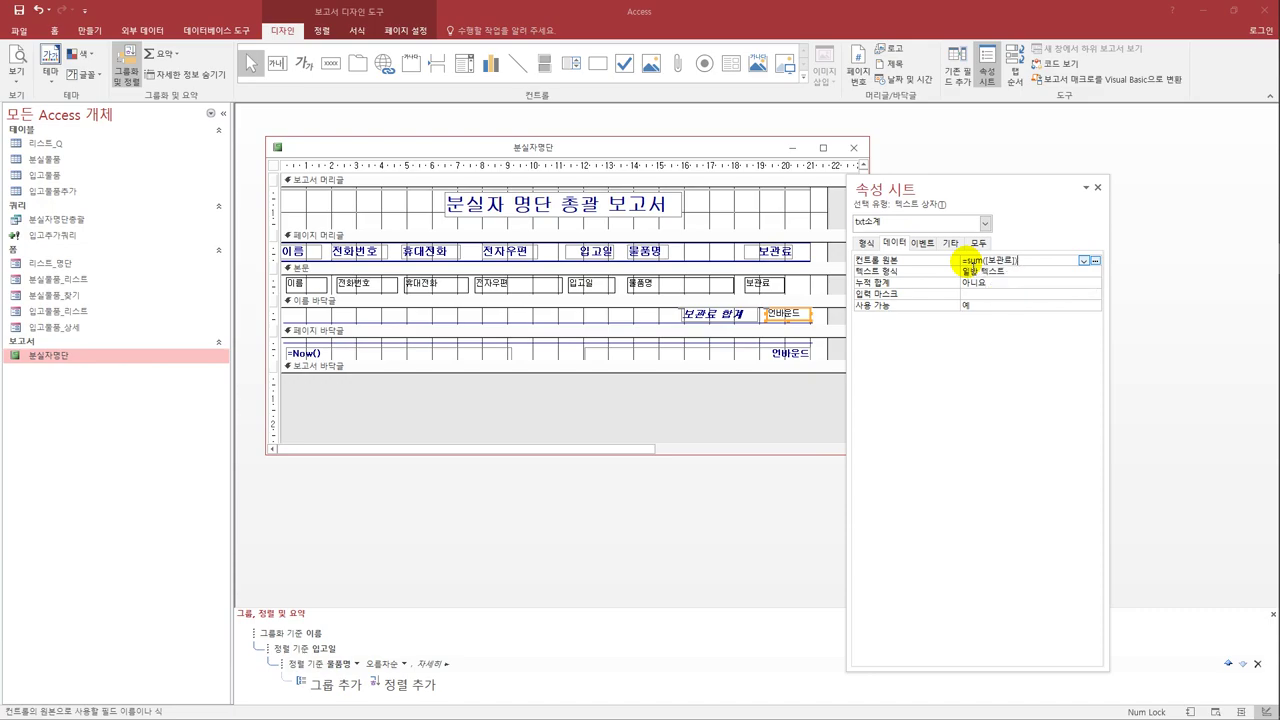
pyautogui.press('Return')
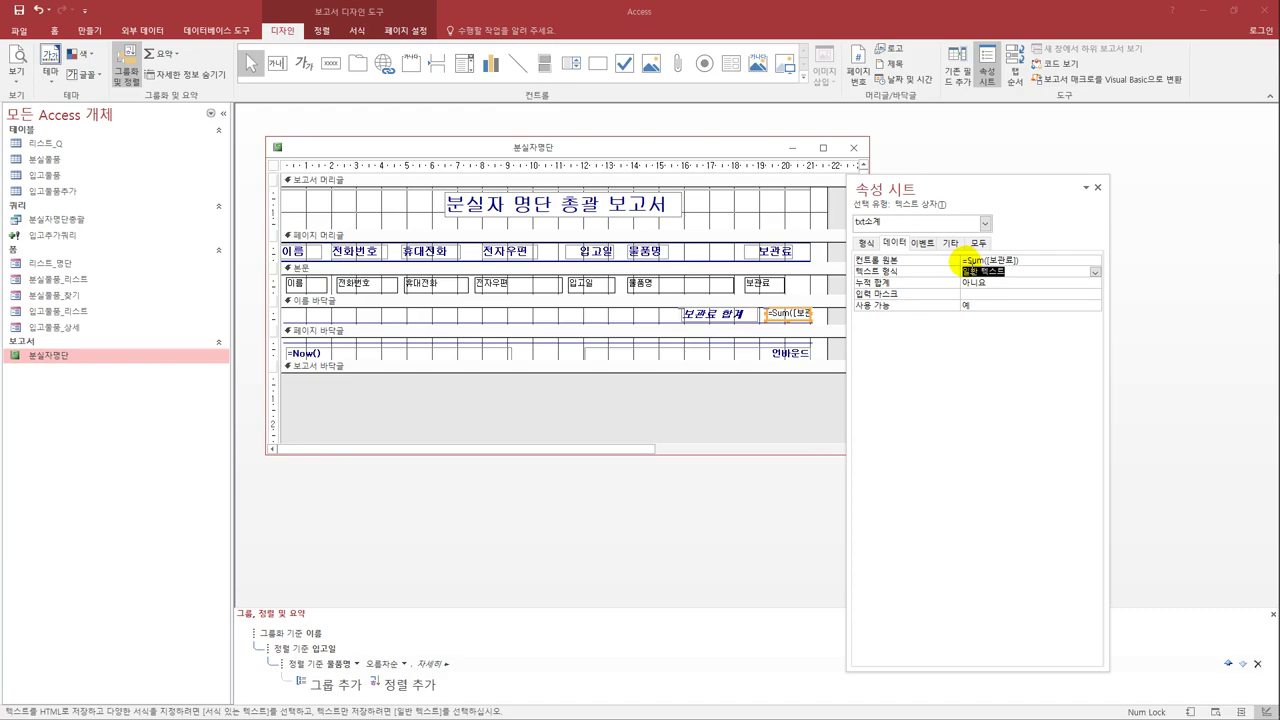
# Set the display format of the txt소계 text box to 통화.
pyautogui.click(864, 243)
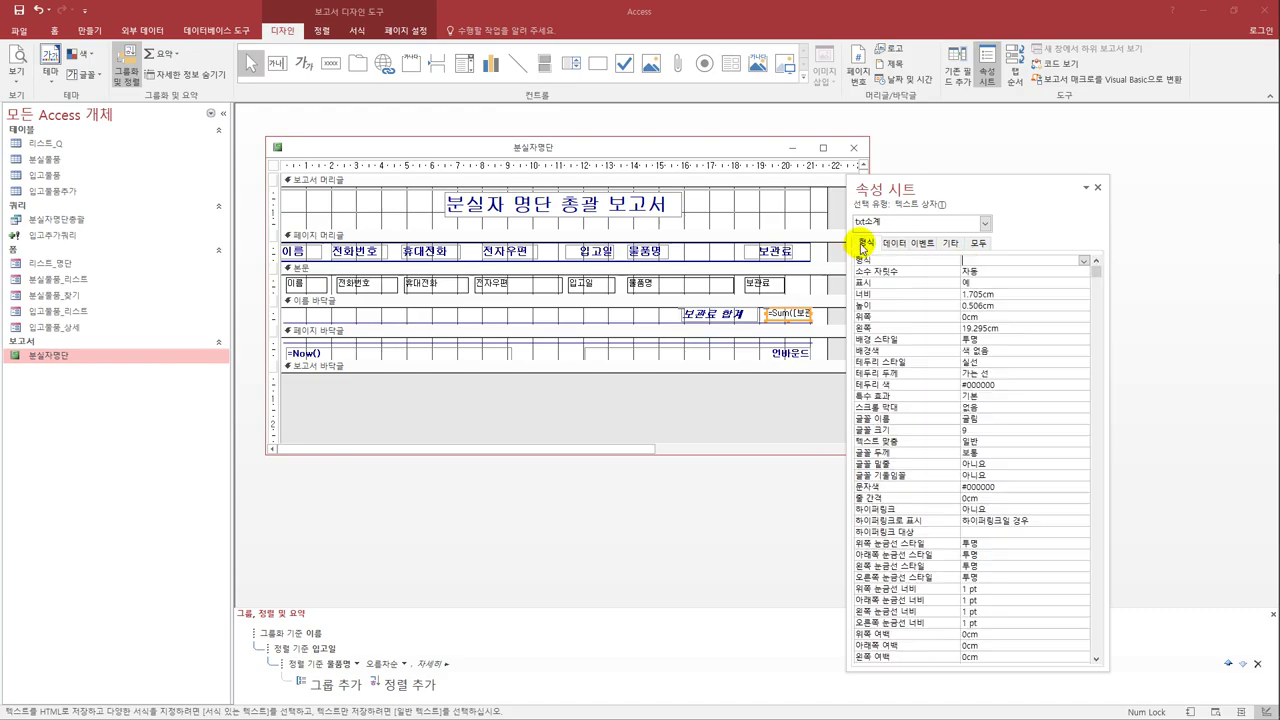
pyautogui.click(1083, 260)
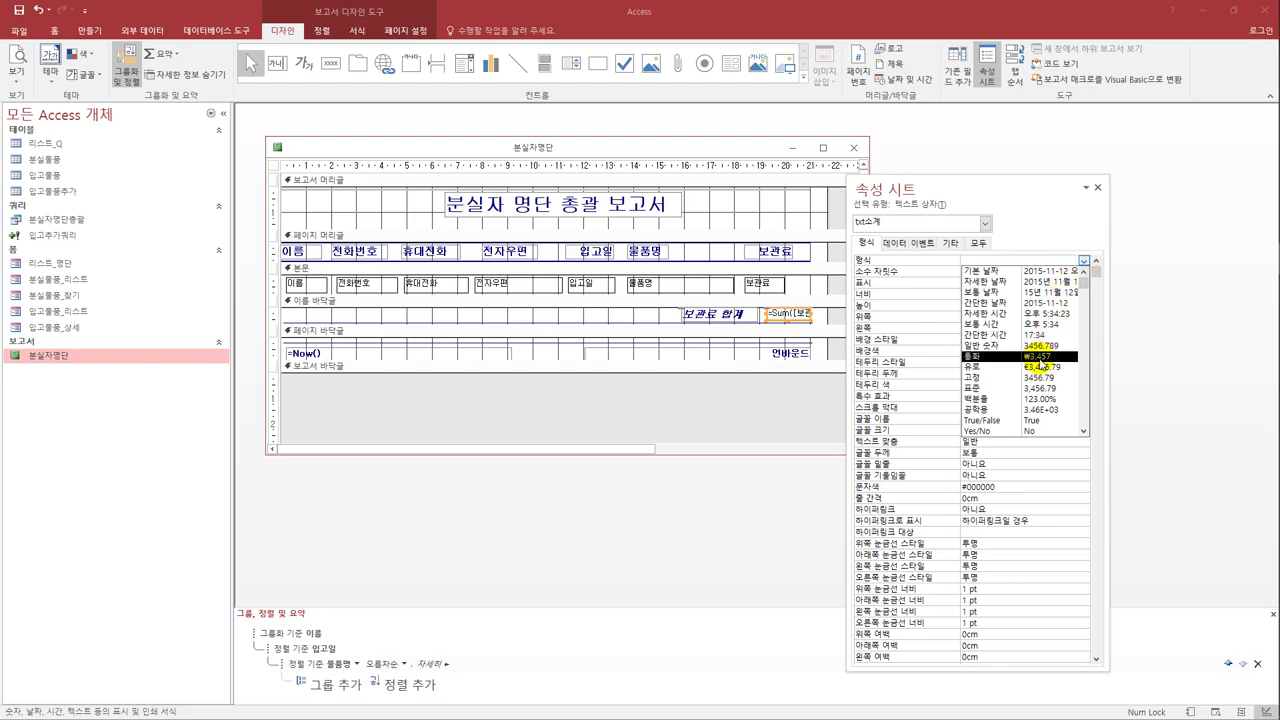
pyautogui.click(1042, 357)
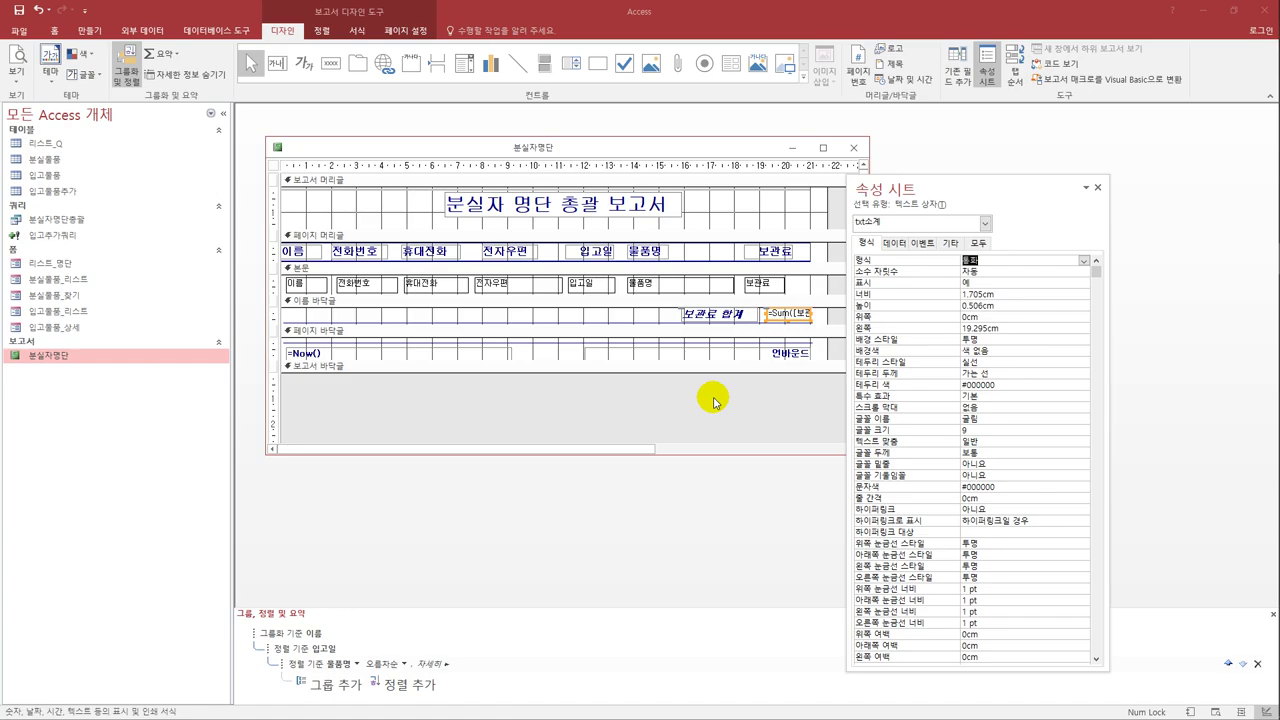
# Enter ="총 " & [pages] & " page 중 / " & [page] & "page" as the control source of the txt페이지 text box in the 페이지 바닥글 section.
pyautogui.click(728, 355)
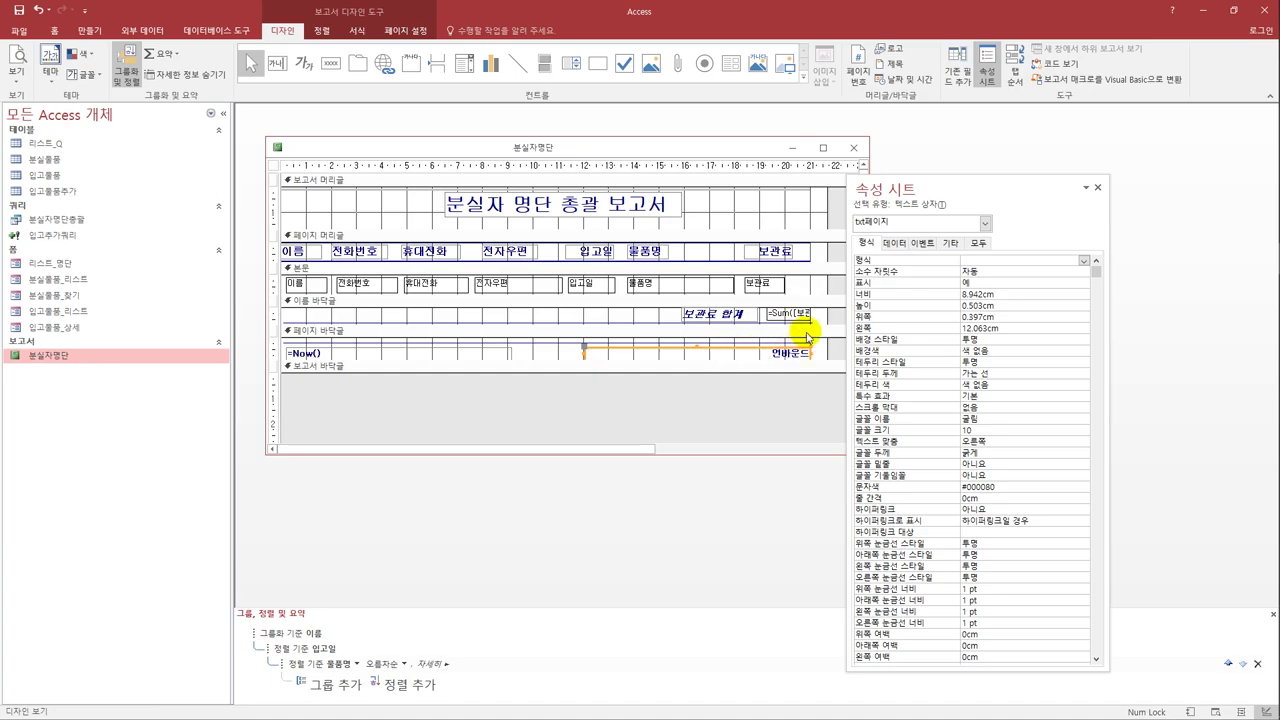
pyautogui.click(894, 243)
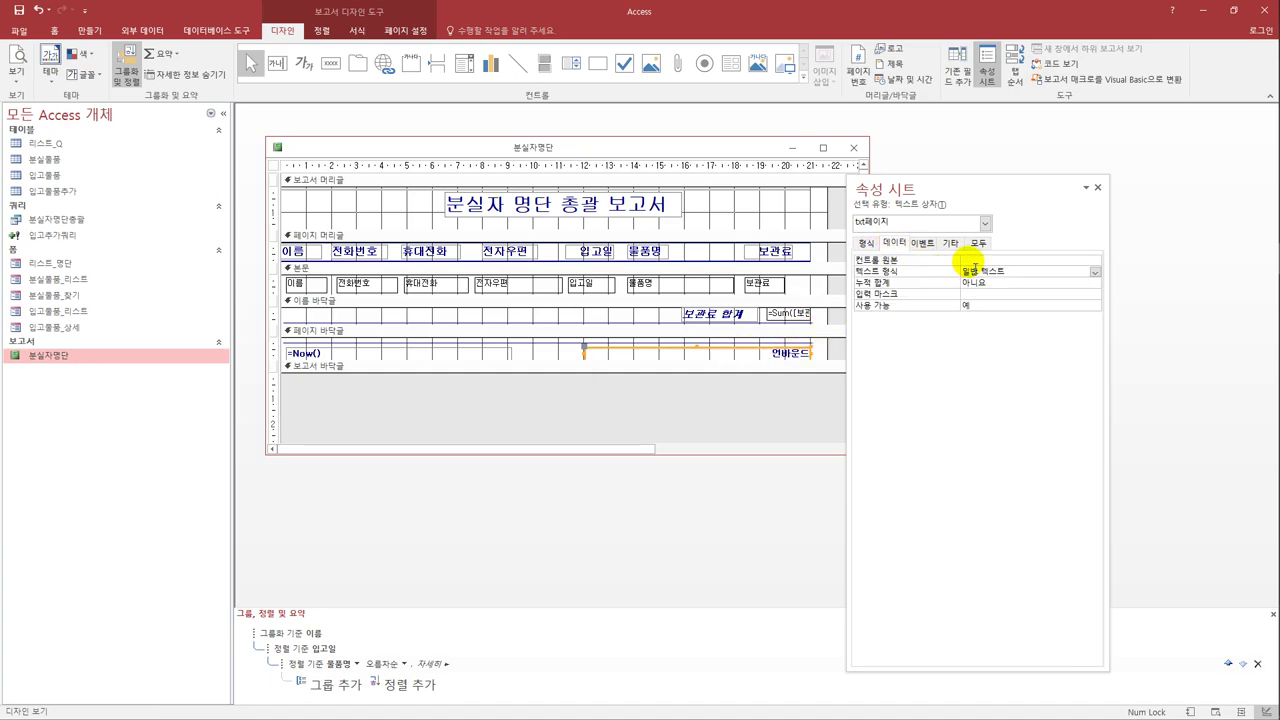
pyautogui.click(966, 259)
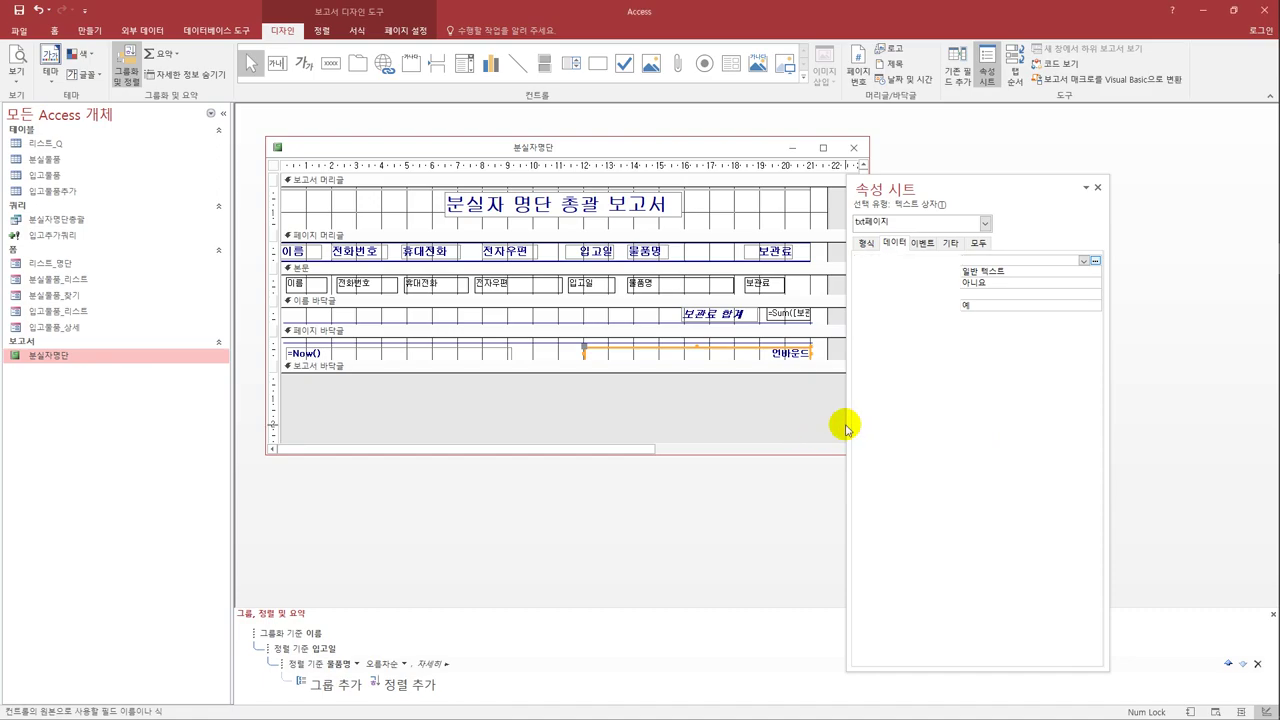
pyautogui.click(778, 350)
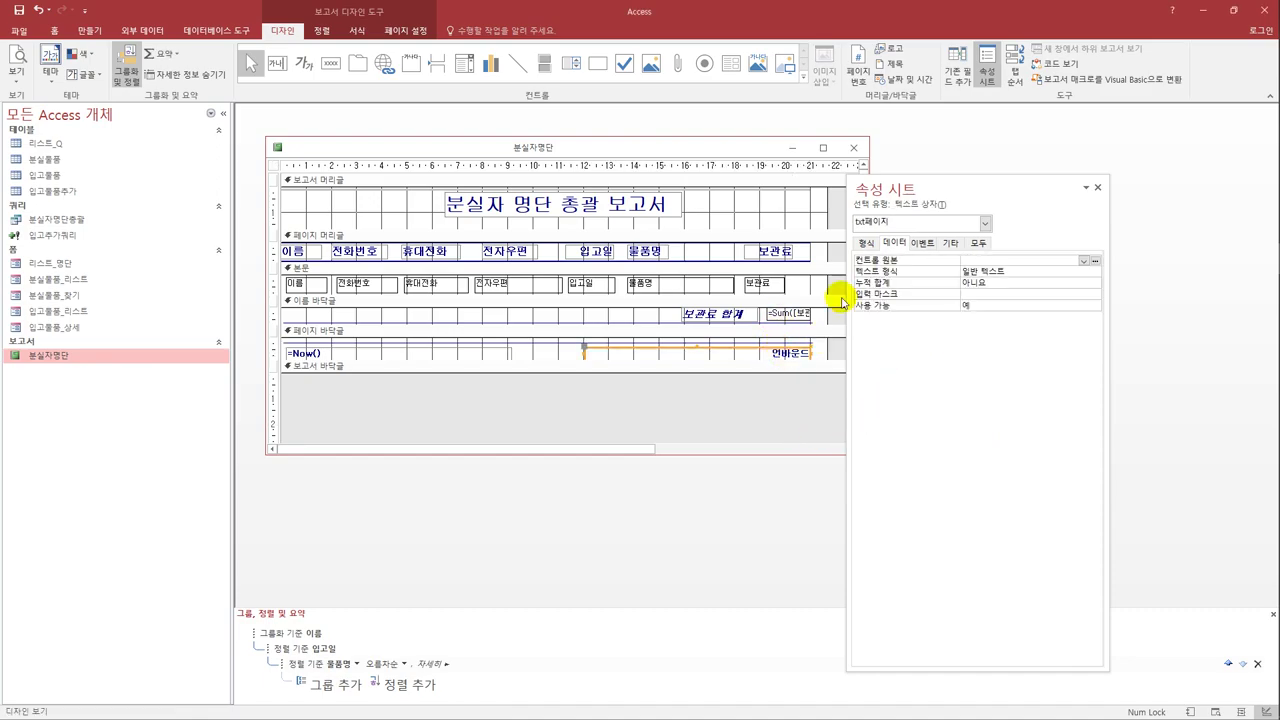
pyautogui.click(972, 259)
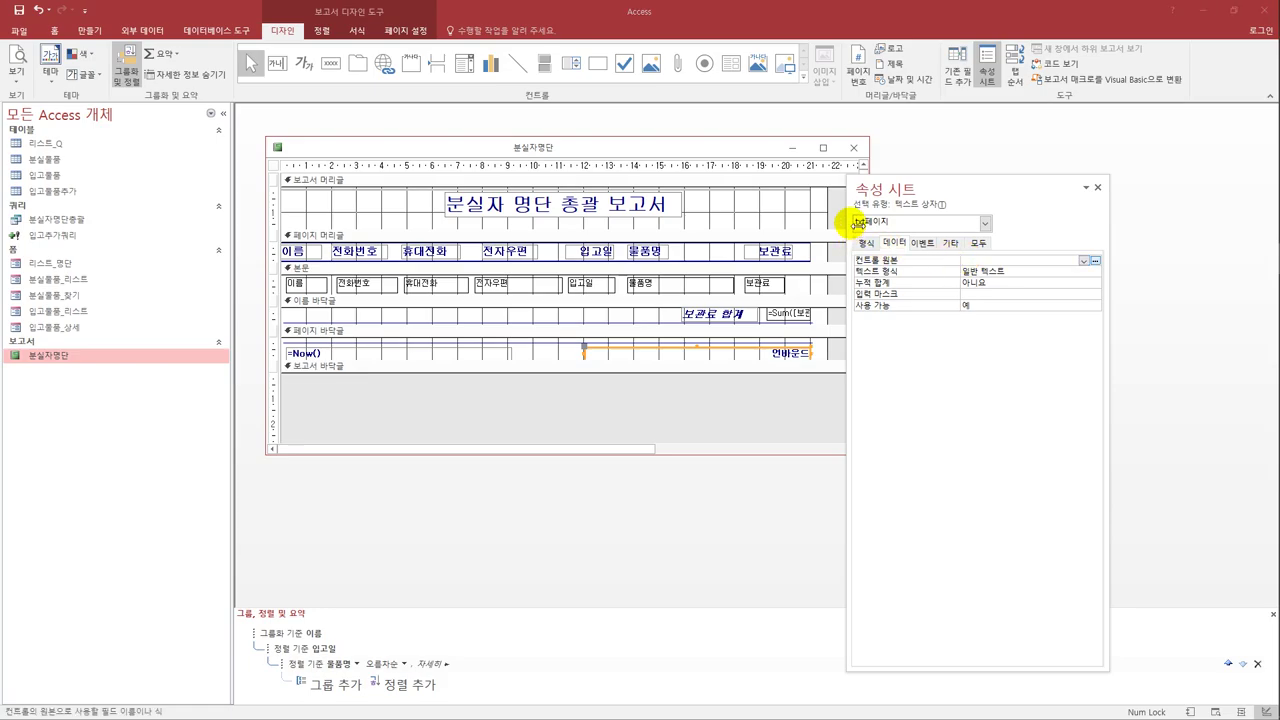
pyautogui.moveTo(849, 225); pyautogui.dragTo(713, 228)
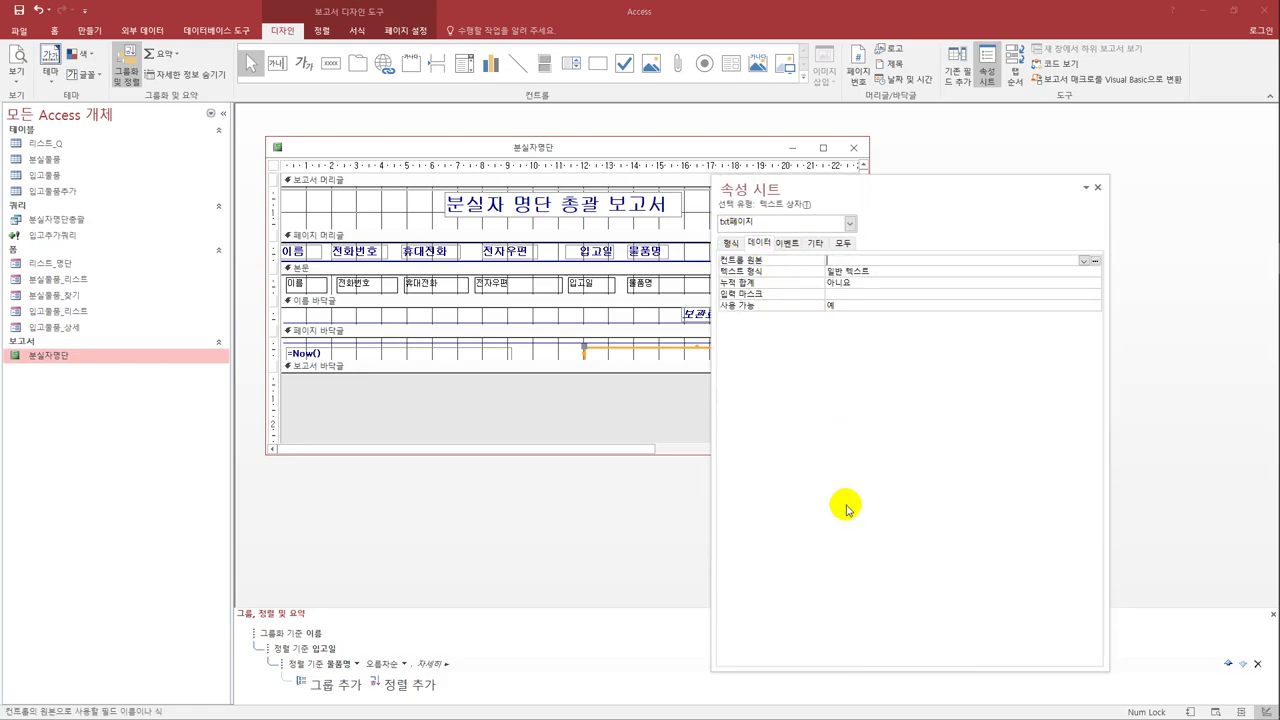
pyautogui.write('=')
pyautogui.write('"총')
pyautogui.write(' ㄱ')
pyautogui.write(' &')
pyautogui.write(' [pages')
pyautogui.write('] & ')
pyautogui.write('" ')
pyautogui.write('page')
pyautogui.write('ㅈ')
pyautogui.write('ㅜㅇ ')
pyautogui.write('/ " &')
pyautogui.write(' [page')
pyautogui.write(']')
pyautogui.write(' &')
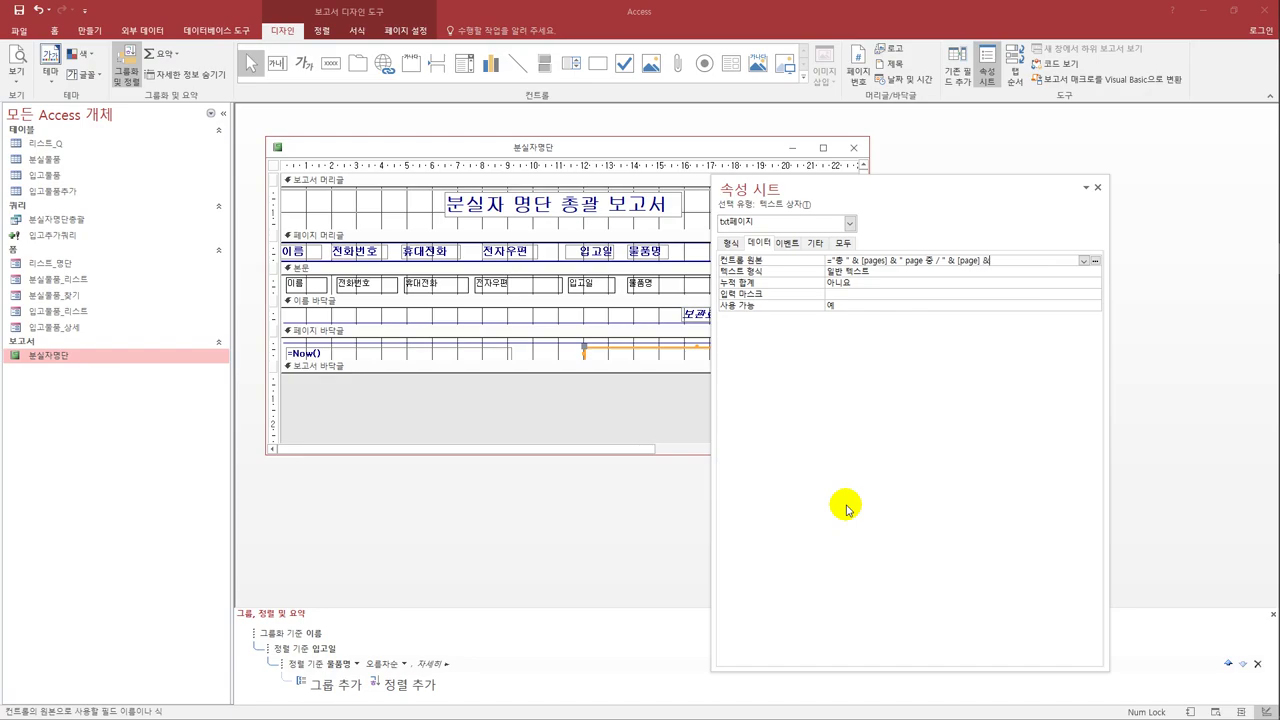
pyautogui.write(' "page"')
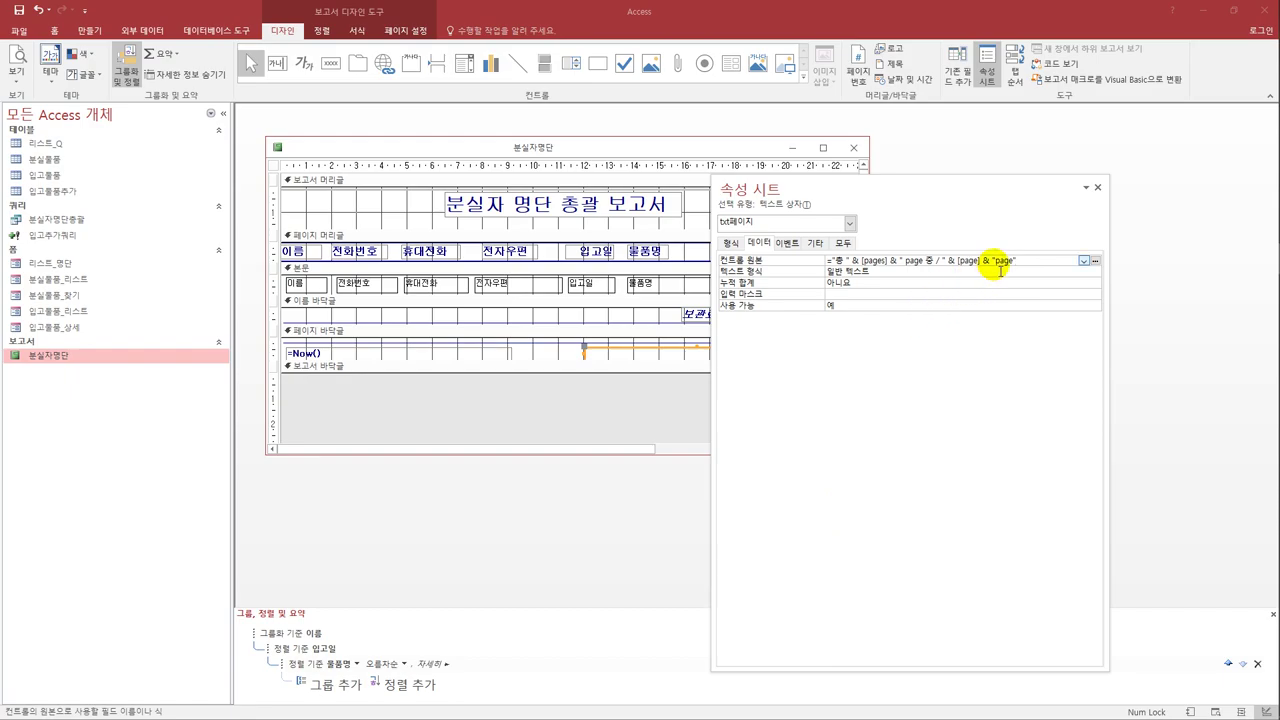
# Insert a space before the last word page in the txt페이지 expression, making it " page", and commit the expression.
pyautogui.press('Left')
pyautogui.press('Left')
pyautogui.press('Left')
pyautogui.press('Left')
pyautogui.press('Left')
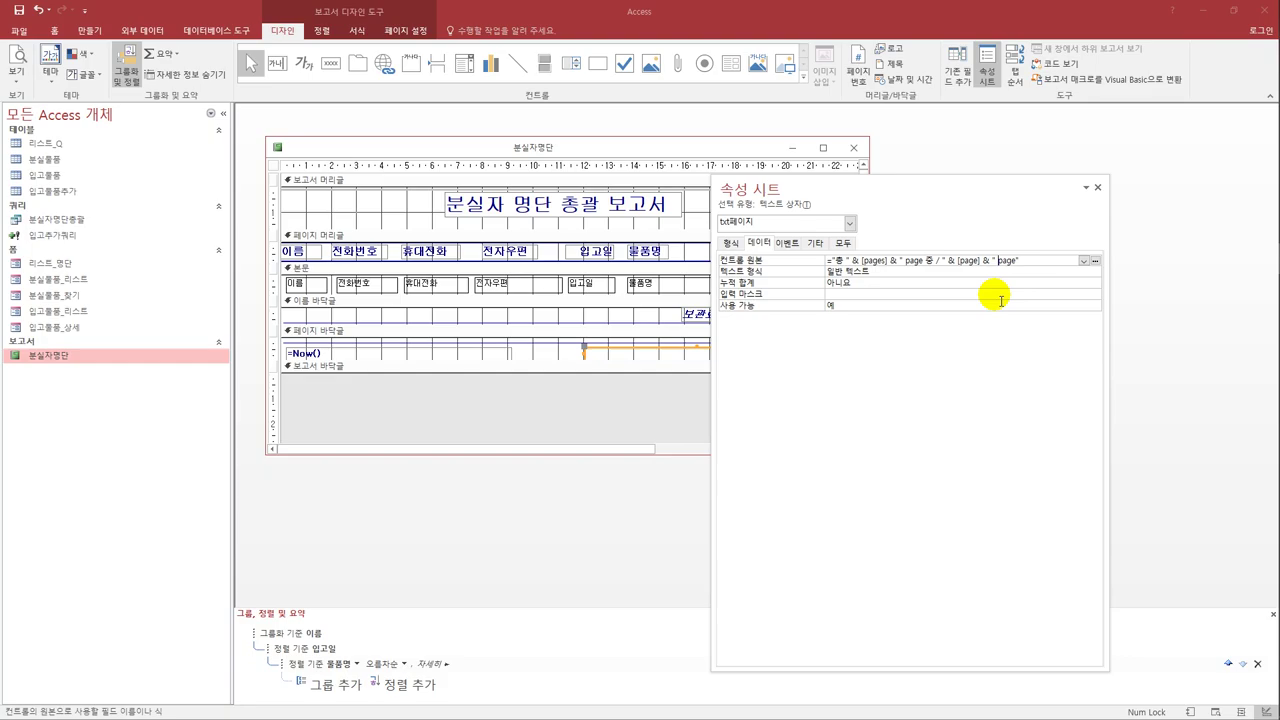
pyautogui.click(640, 408)
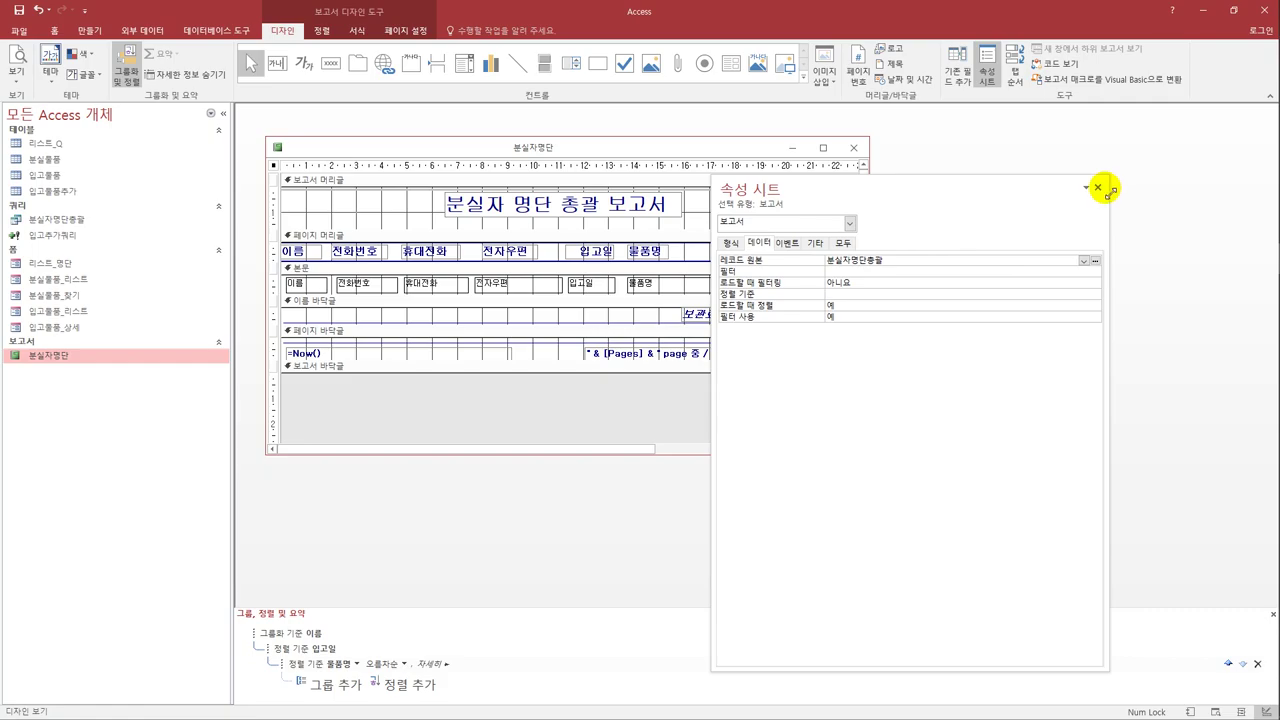
# Save the 분실자명단 report, check its 보관료 subtotals and page footer in Print Preview, and close it.
pyautogui.click(1098, 188)
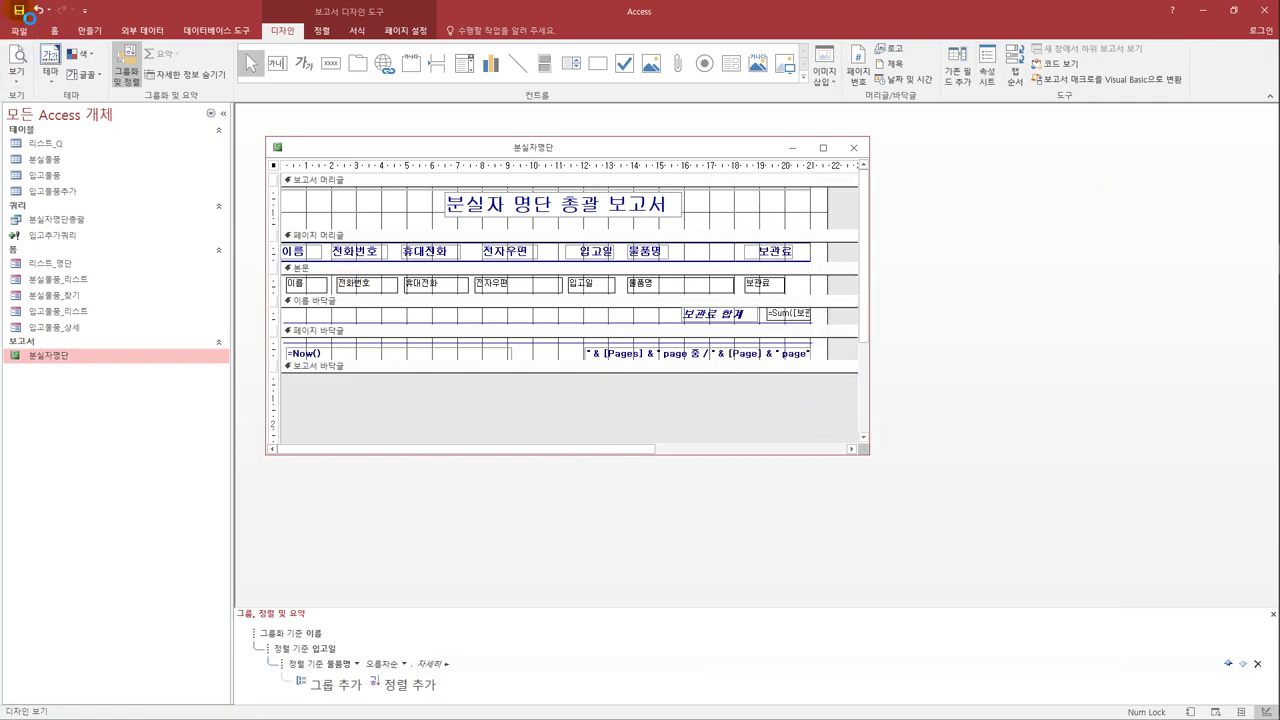
pyautogui.click(18, 56)
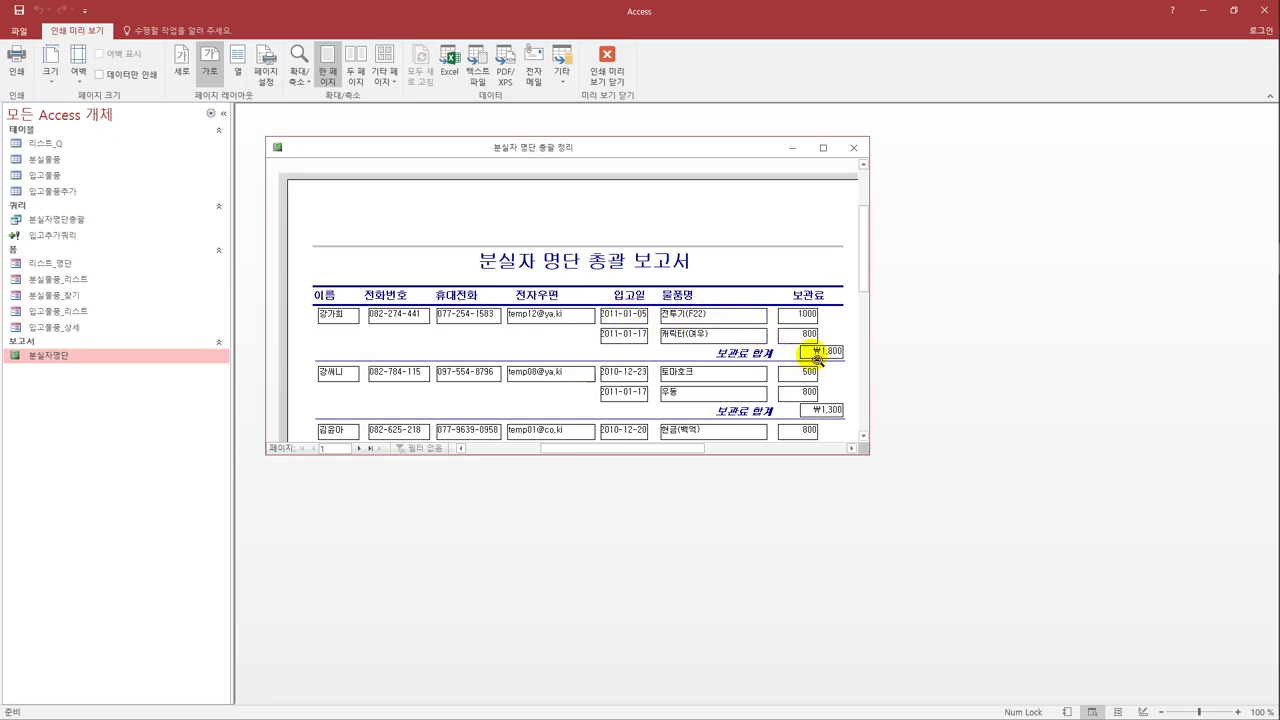
pyautogui.scroll(-3, 668, 366)
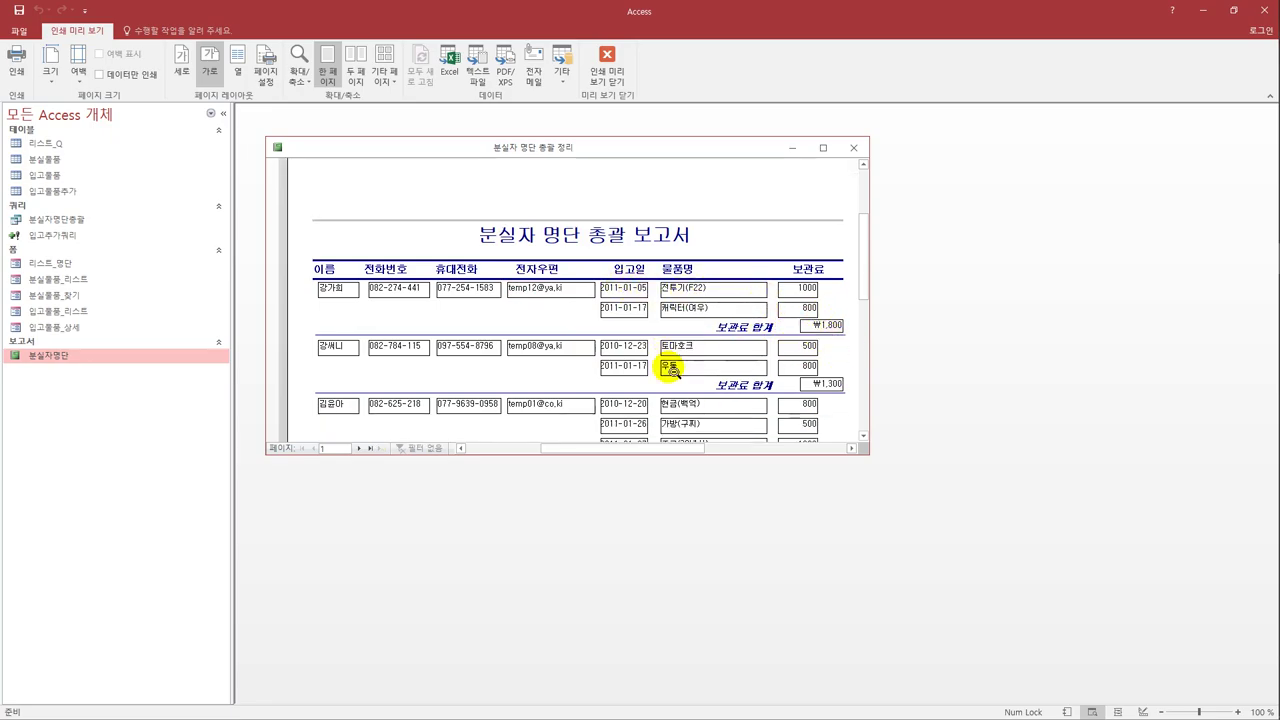
pyautogui.scroll(-3, 668, 366)
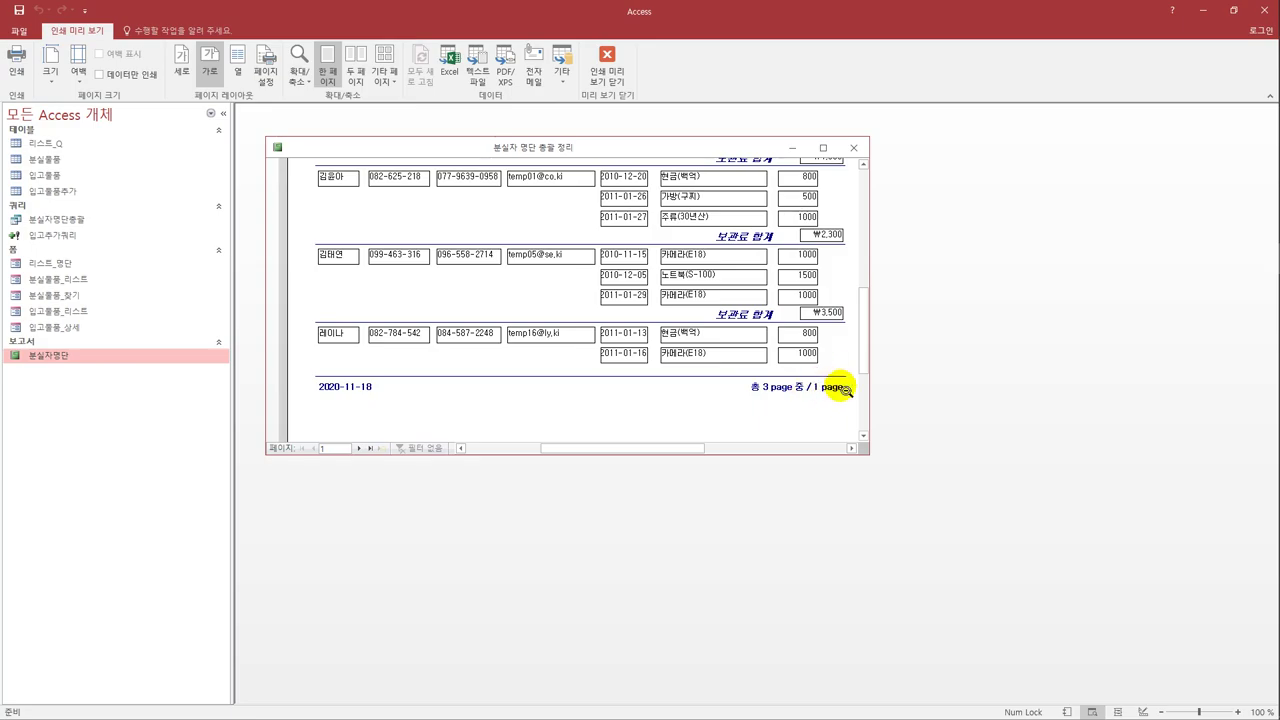
pyautogui.scroll(5, 845, 389)
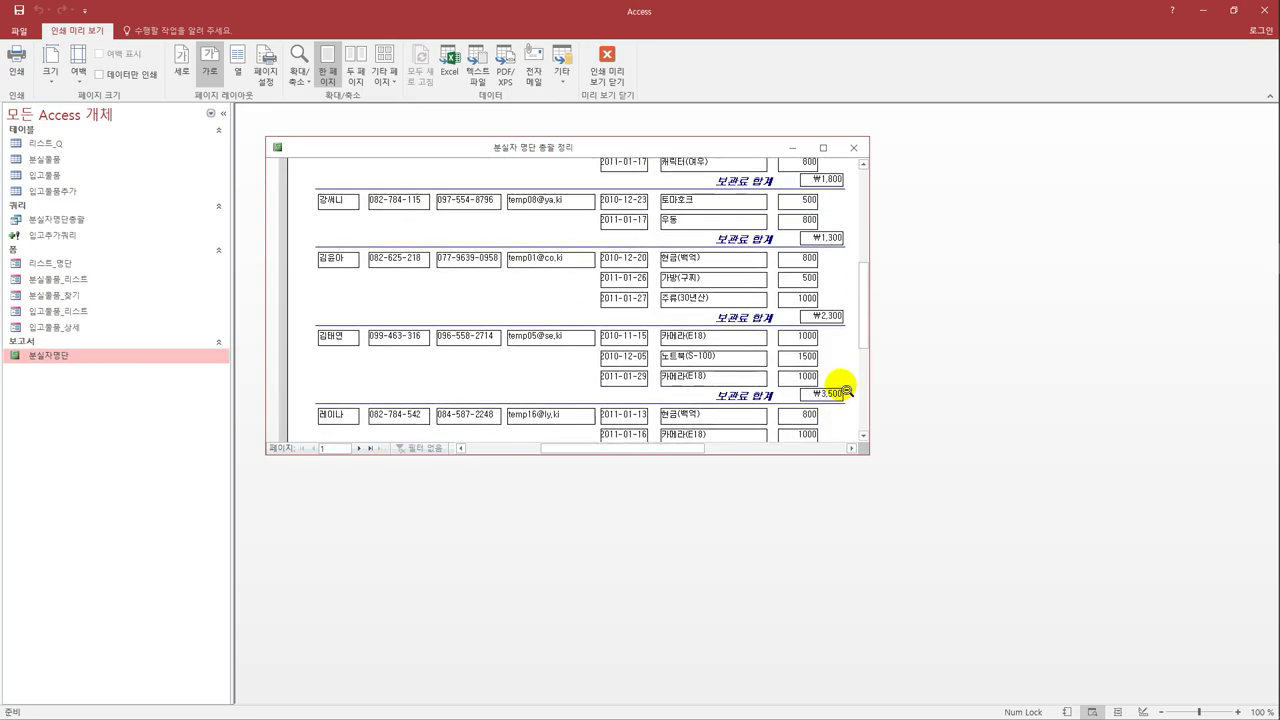
pyautogui.scroll(1, 845, 389)
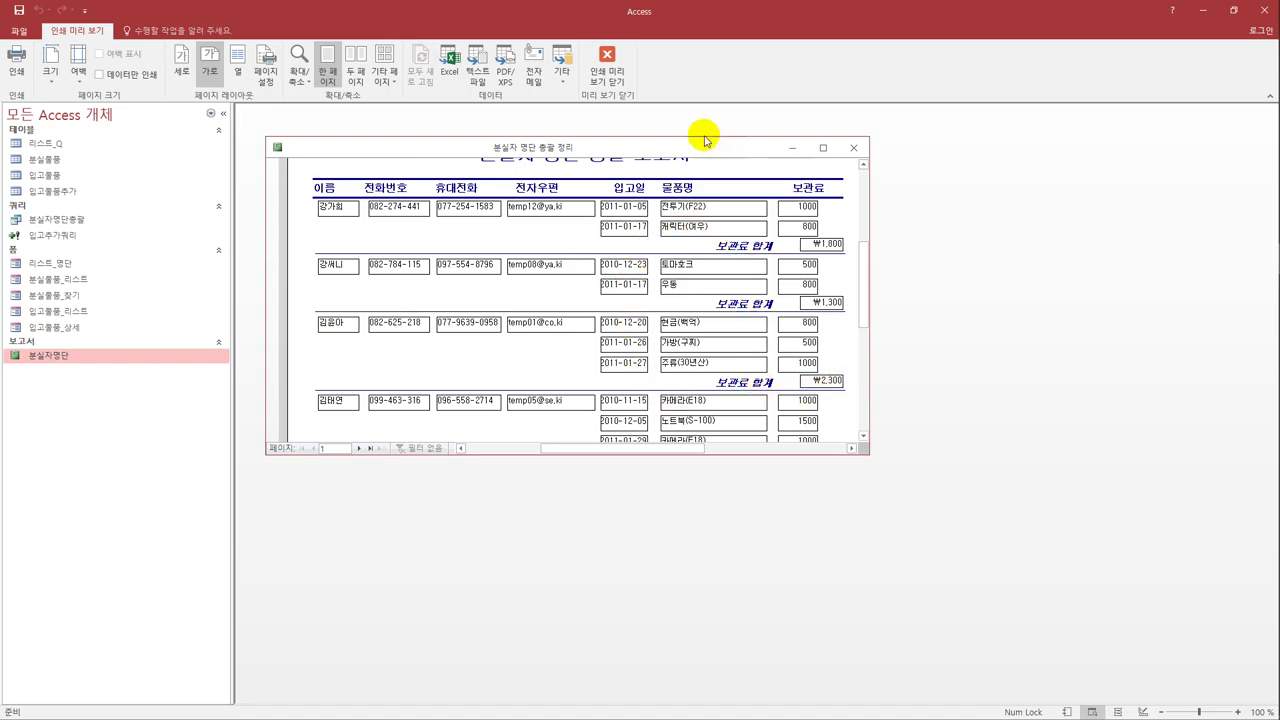
pyautogui.click(606, 65)
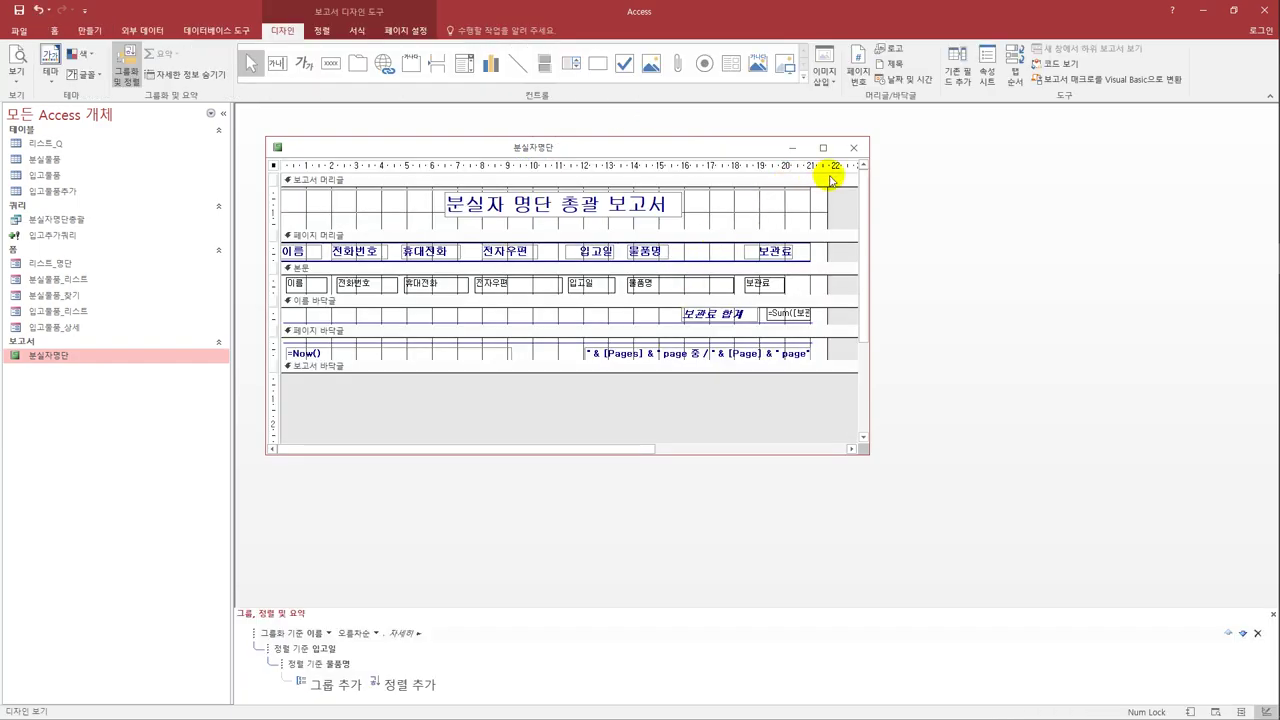
pyautogui.click(853, 147)
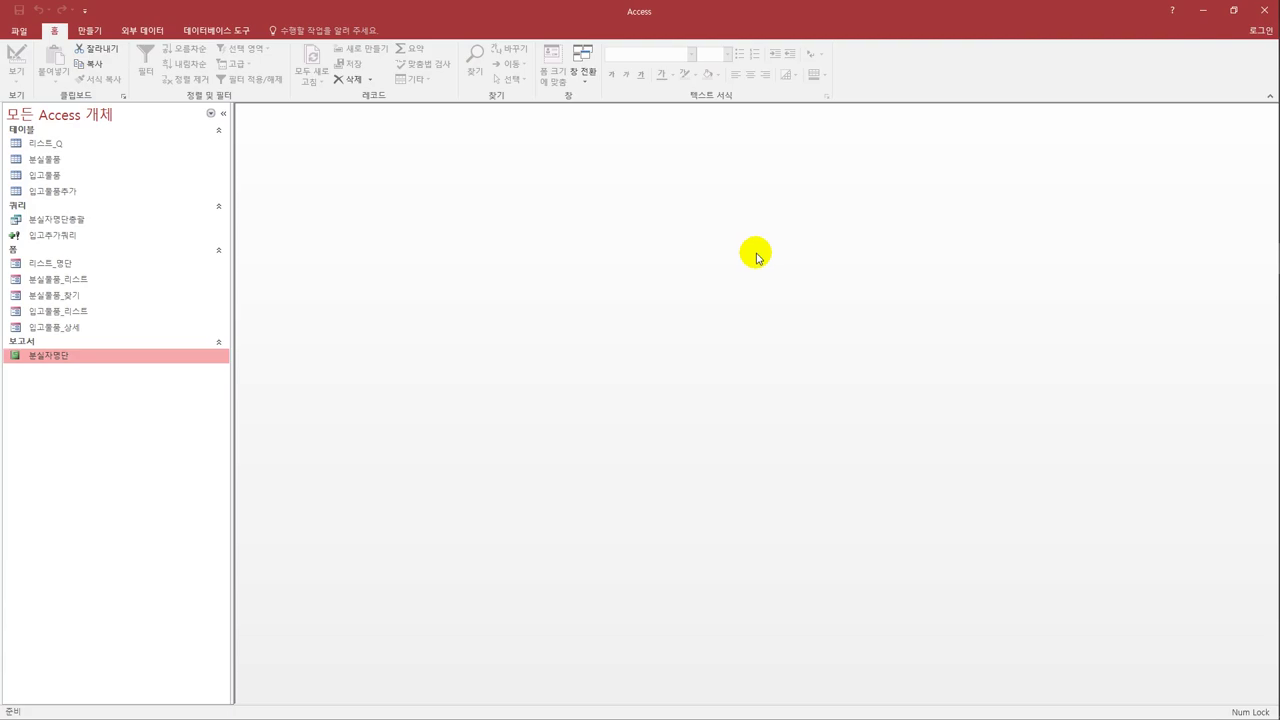
# Open the 리스트_명단 form in Design view and select its 미리보기 button.
pyautogui.click(60, 264)
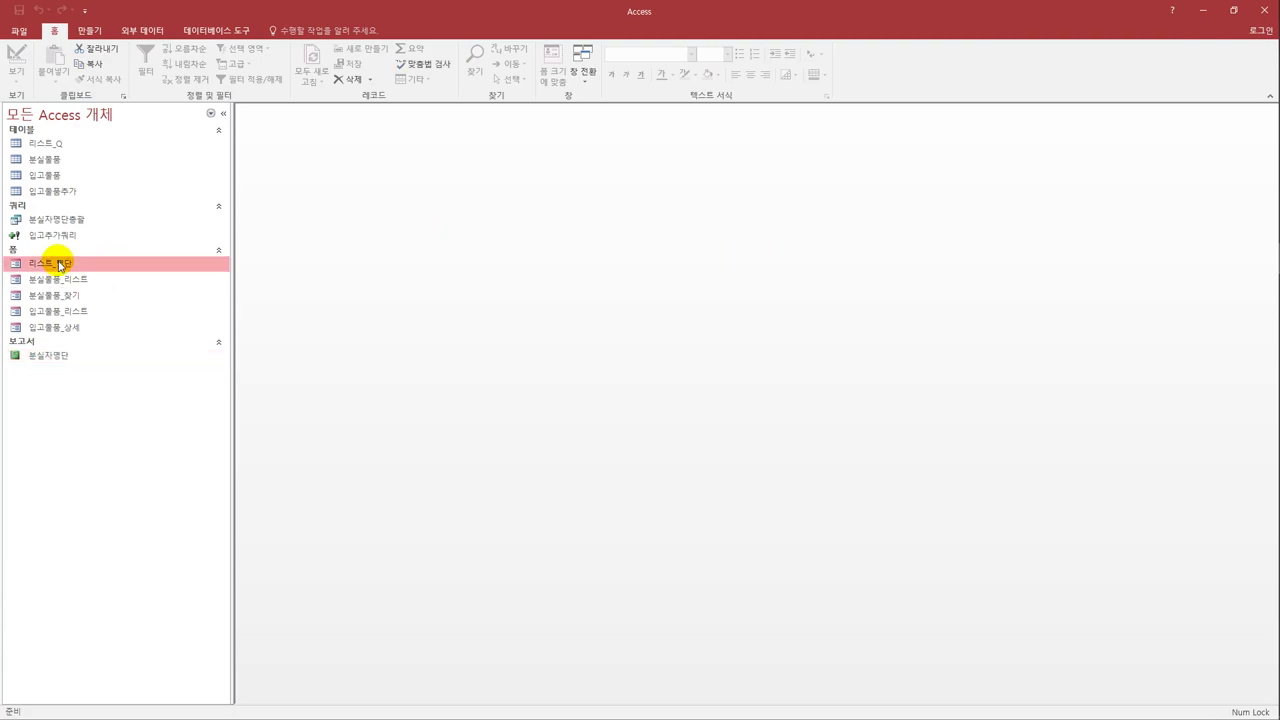
pyautogui.rightClick(60, 265)
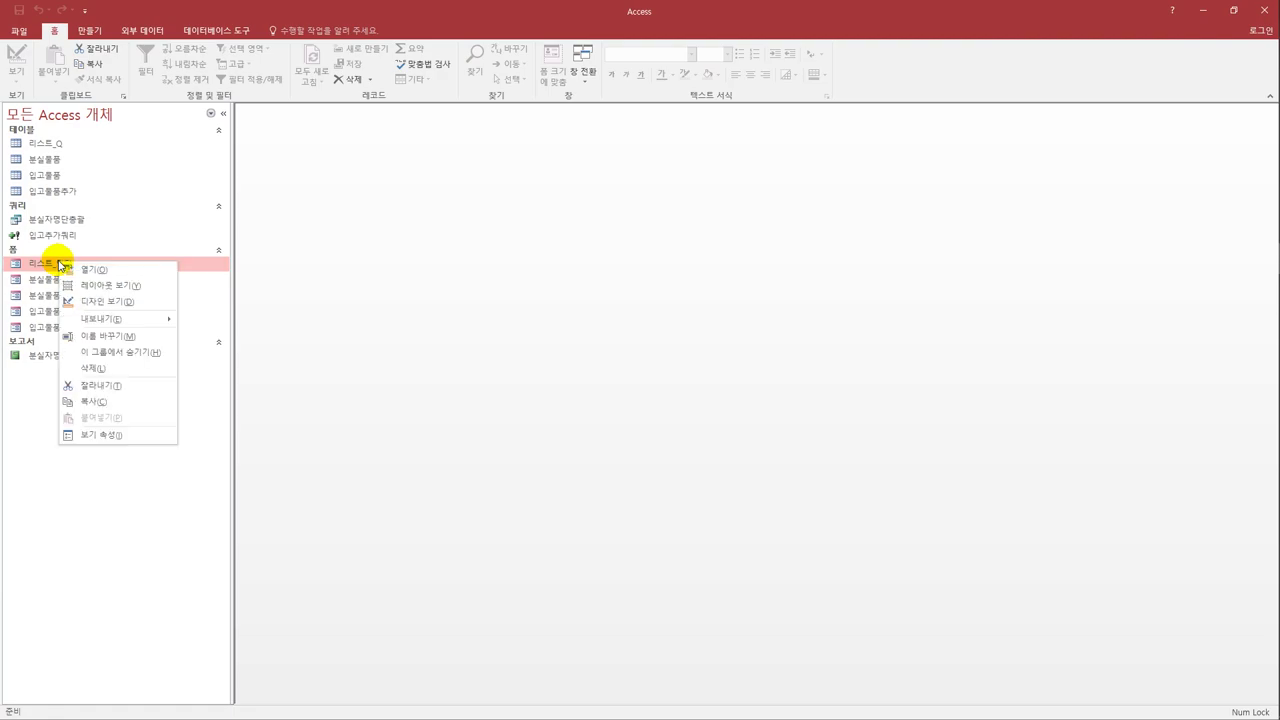
pyautogui.click(122, 302)
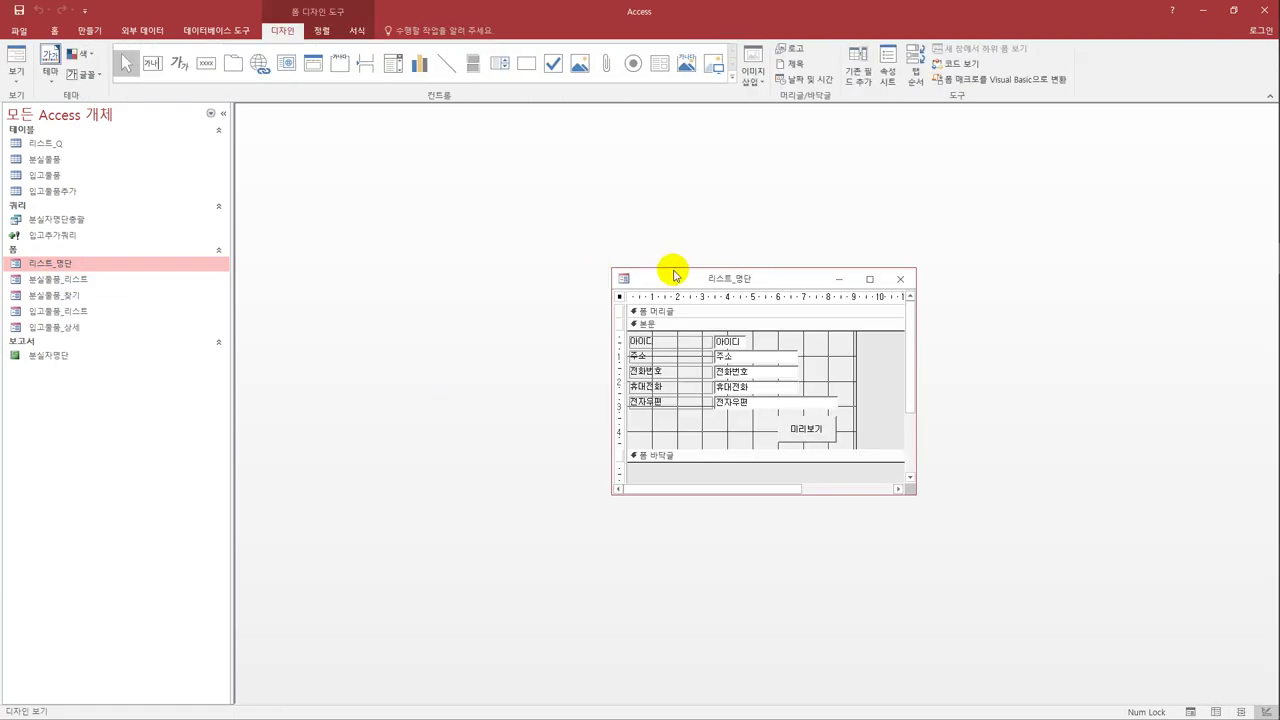
pyautogui.moveTo(672, 277); pyautogui.dragTo(435, 214)
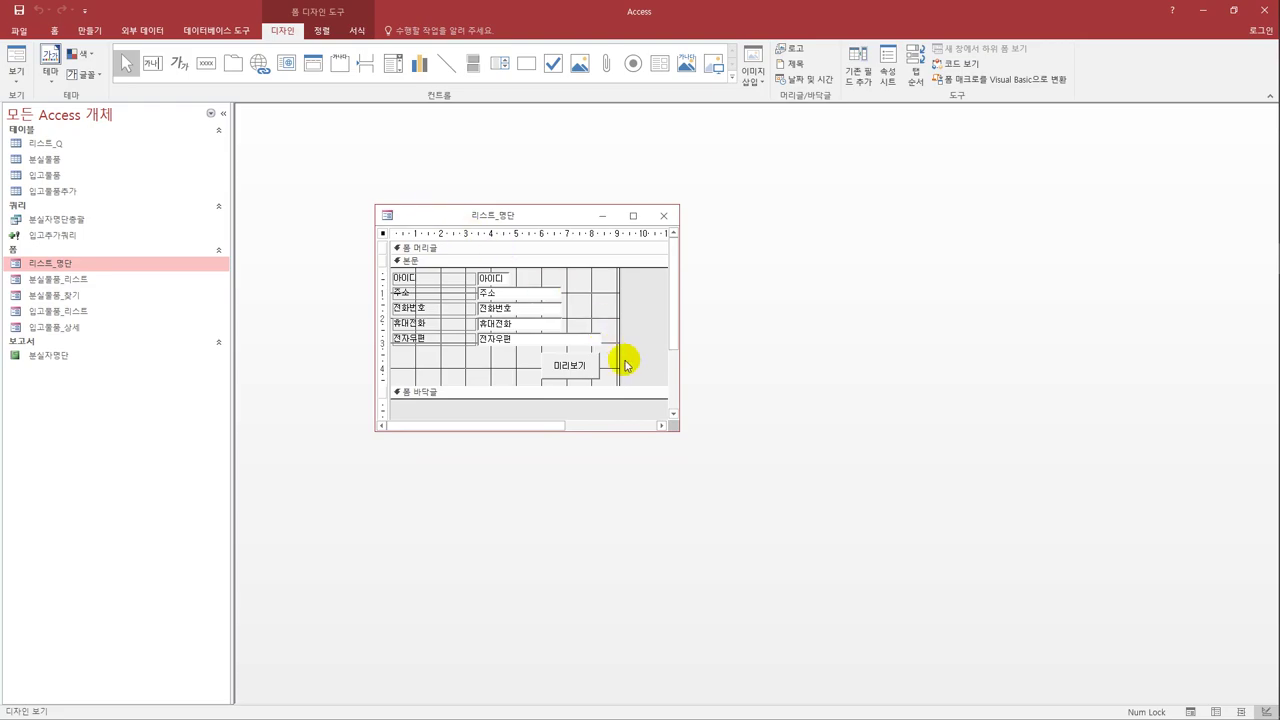
pyautogui.click(579, 372)
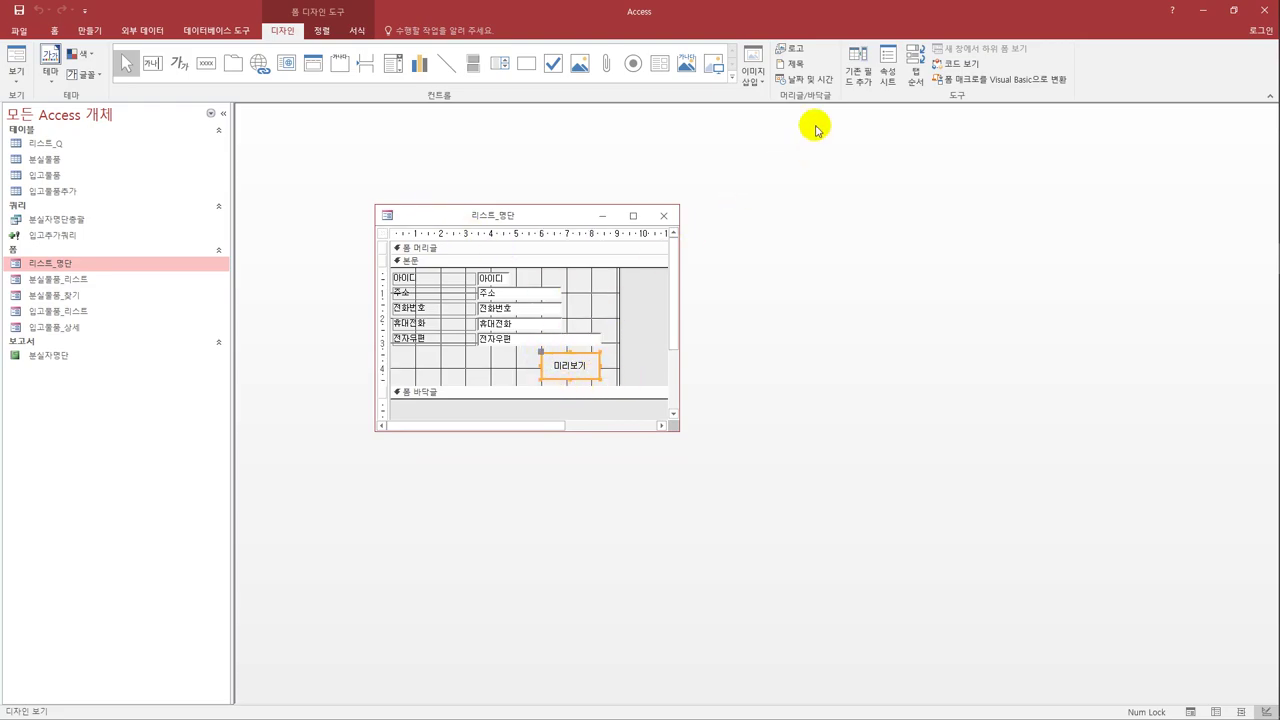
# Assign an event procedure to the On Click event of the 미리보기 button and open its code.
pyautogui.click(887, 70)
pyautogui.click(786, 245)
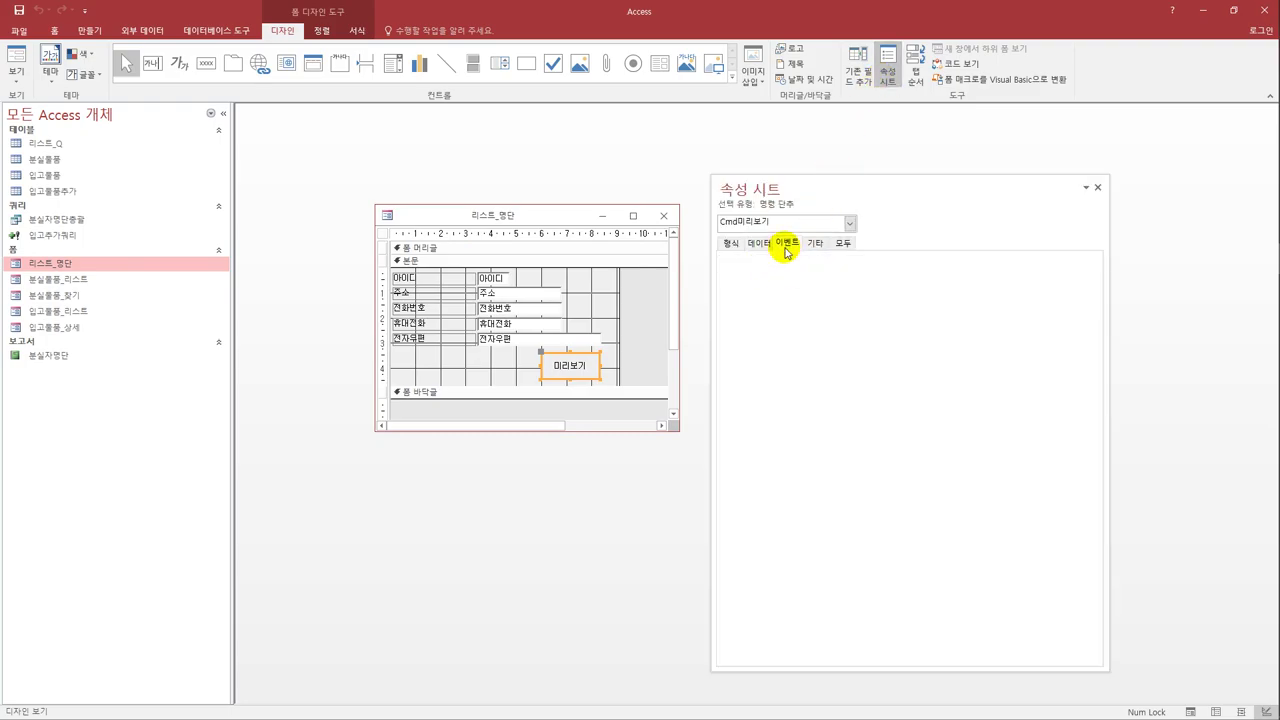
pyautogui.moveTo(823, 191); pyautogui.dragTo(794, 182)
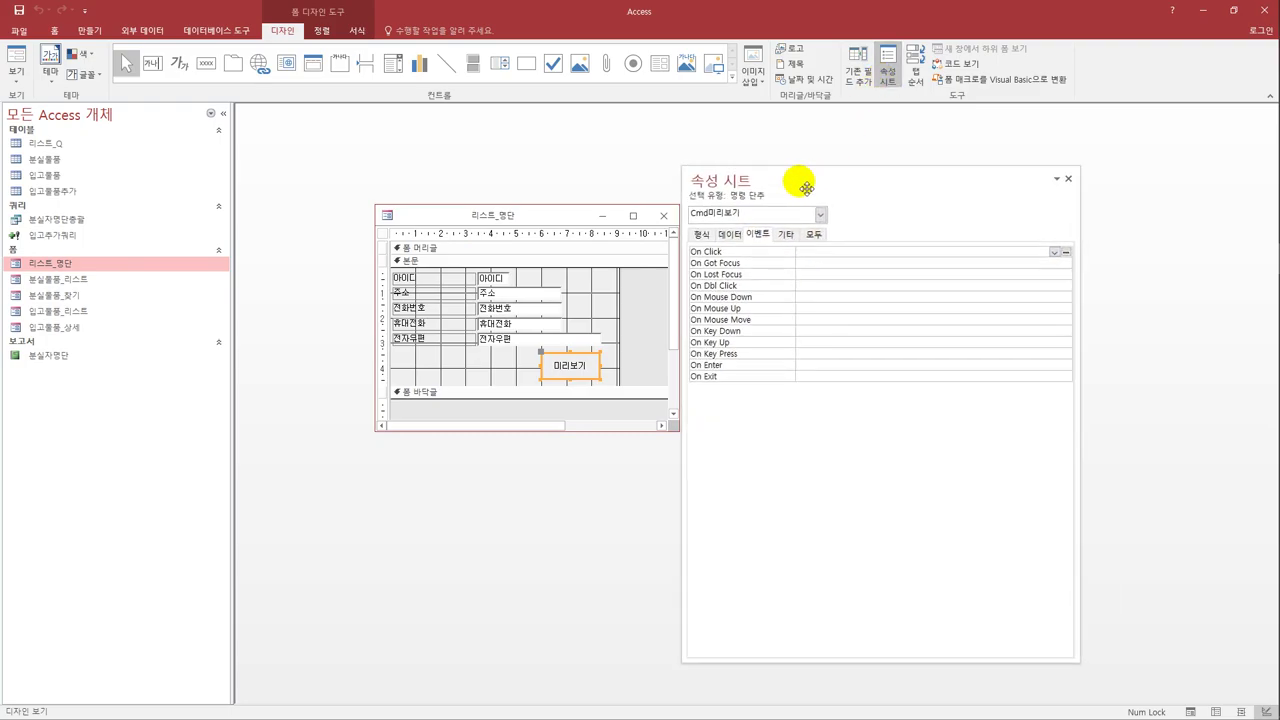
pyautogui.click(1054, 252)
pyautogui.click(980, 264)
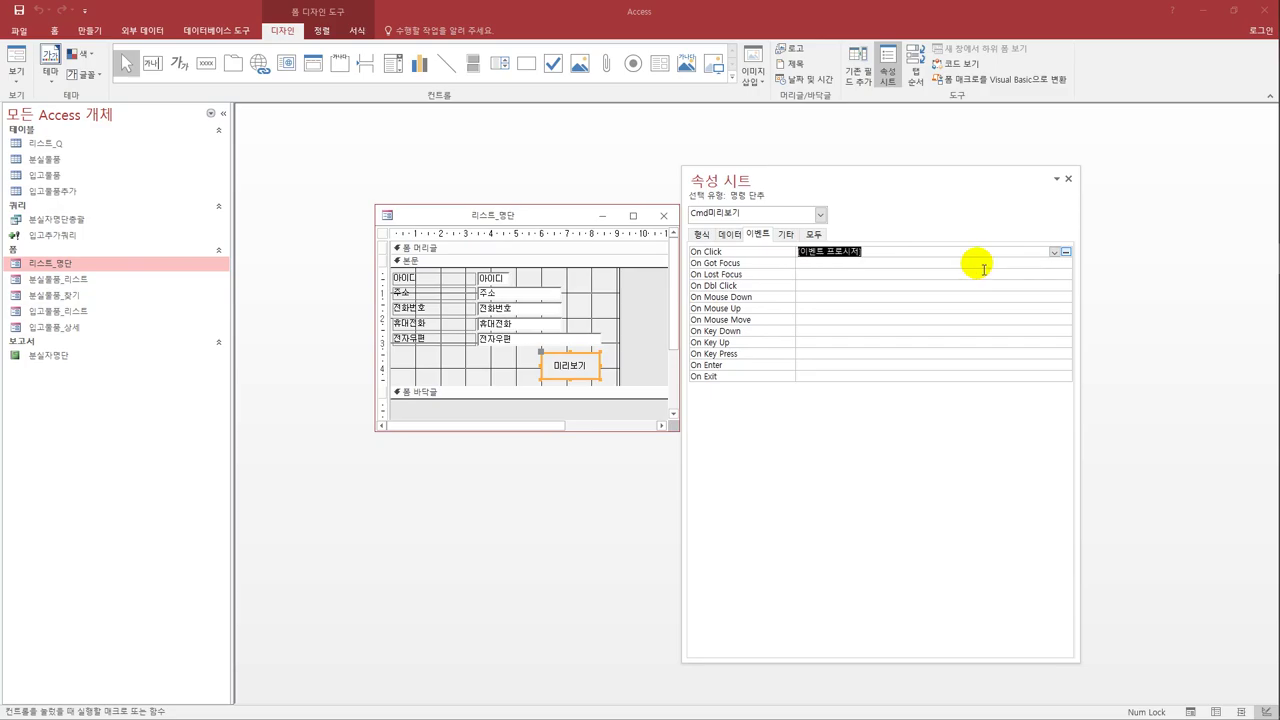
pyautogui.click(1066, 252)
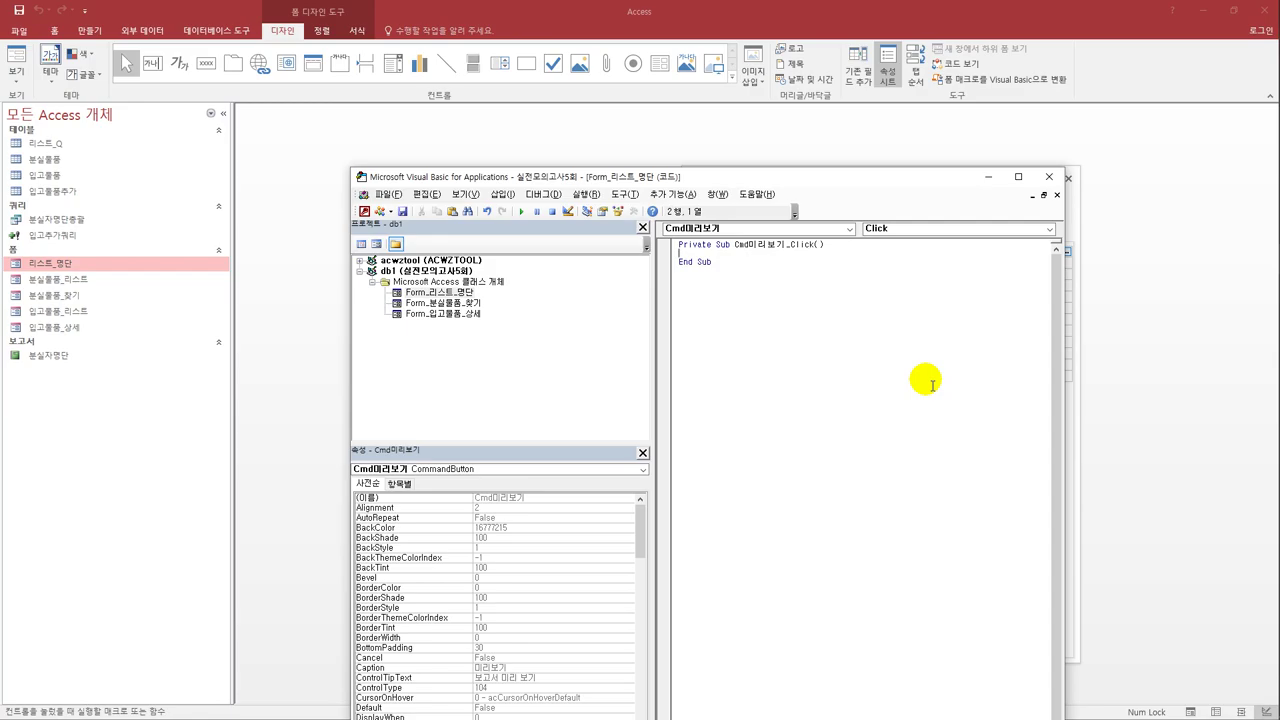
# Write docmd.OpenReport "분실자명단",acViewPreview in the Cmd미리보기_Click procedure and close the code editor.
pyautogui.press('Tab')
pyautogui.write('do')
pyautogui.write('c')
pyautogui.write('.OpenReport')
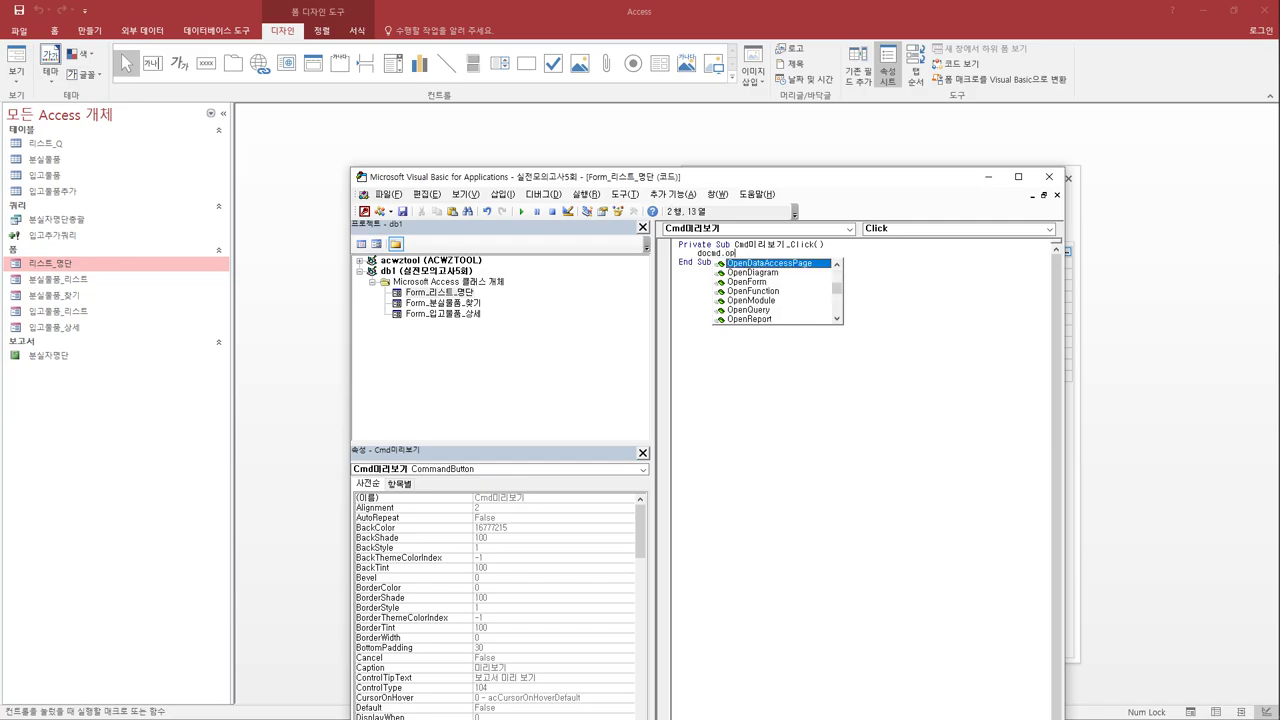
pyautogui.press('Tab')
pyautogui.write('"')
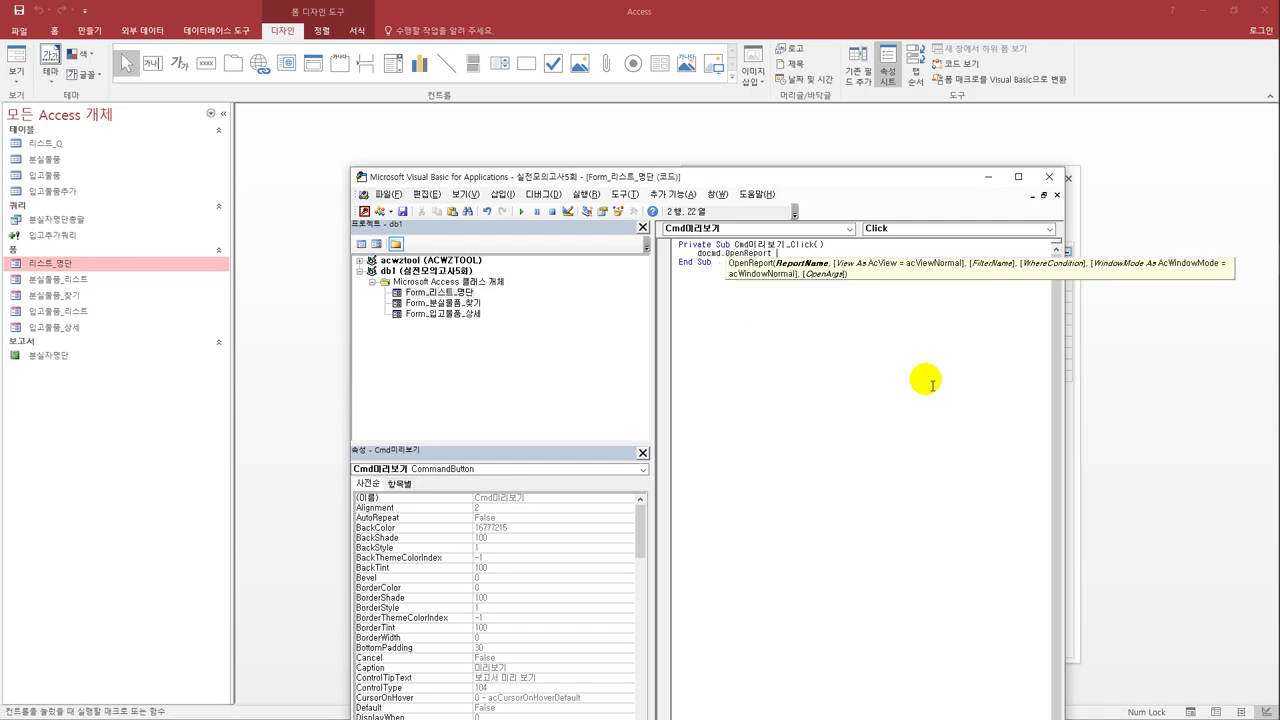
pyautogui.write('분실자명')
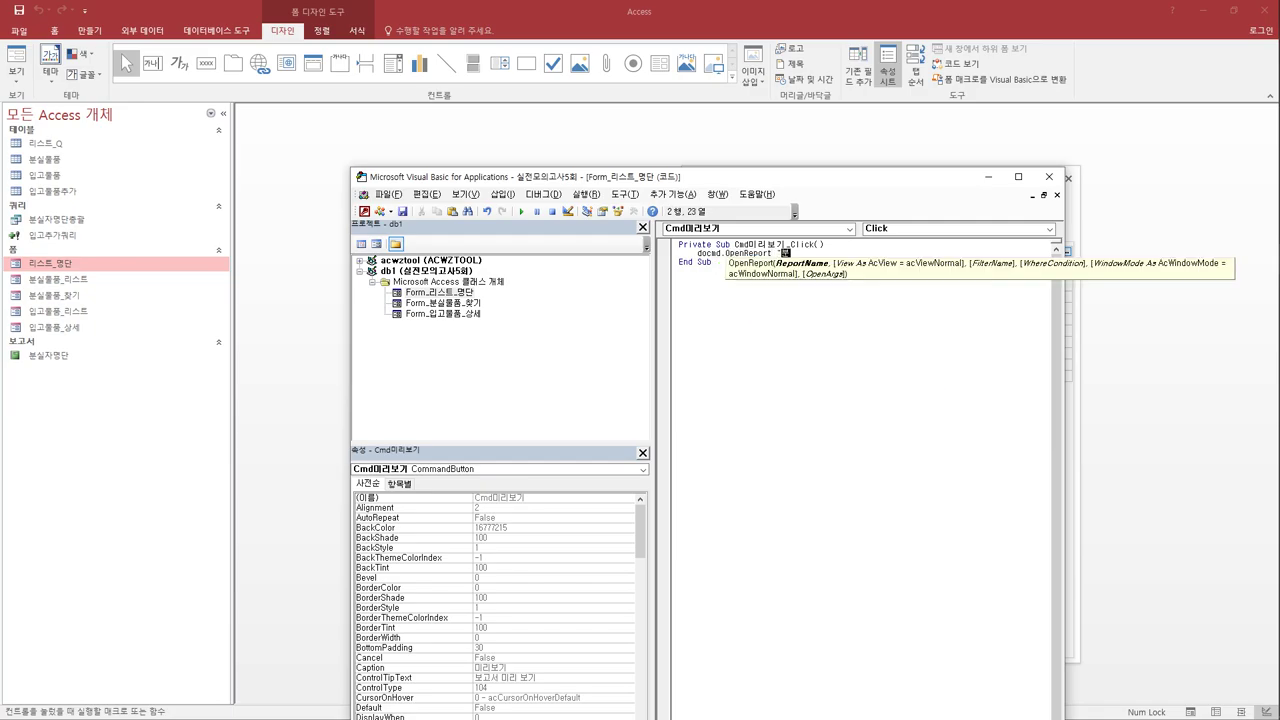
pyautogui.write('단",')
pyautogui.press('Down')
pyautogui.press('Down')
pyautogui.press('Down')
pyautogui.press('Down')
pyautogui.press('Down')
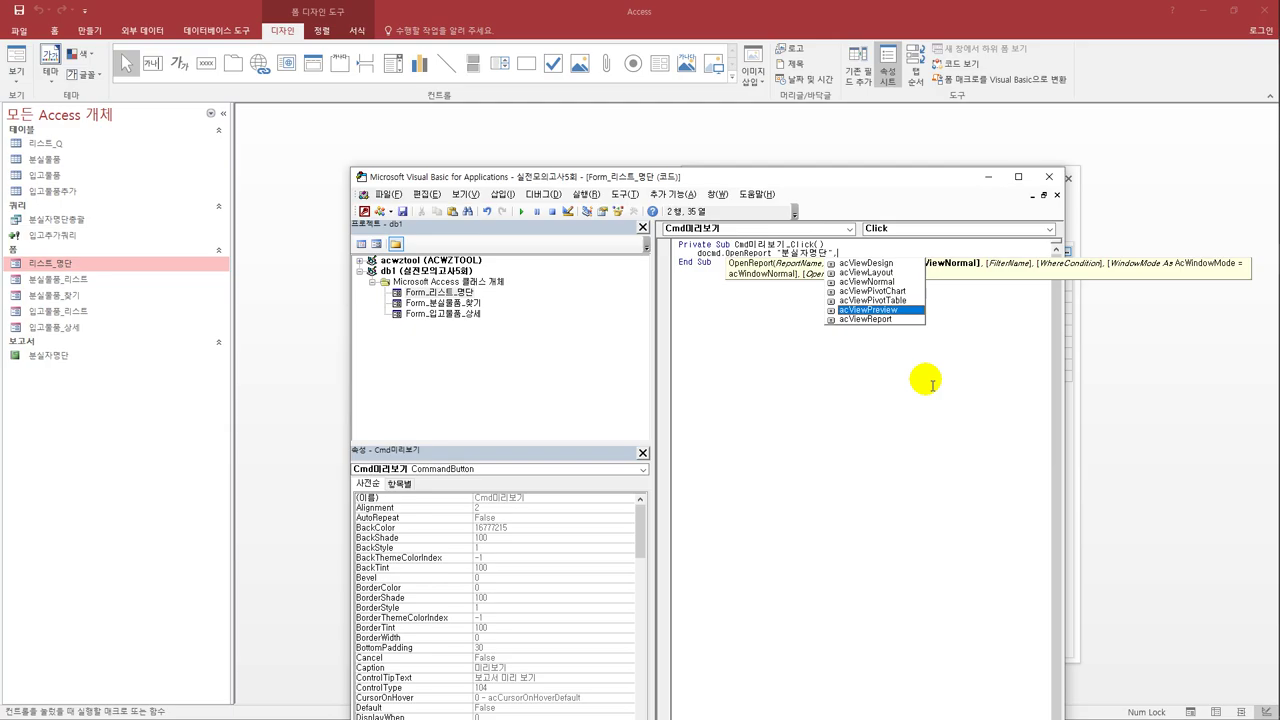
pyautogui.press('Tab')
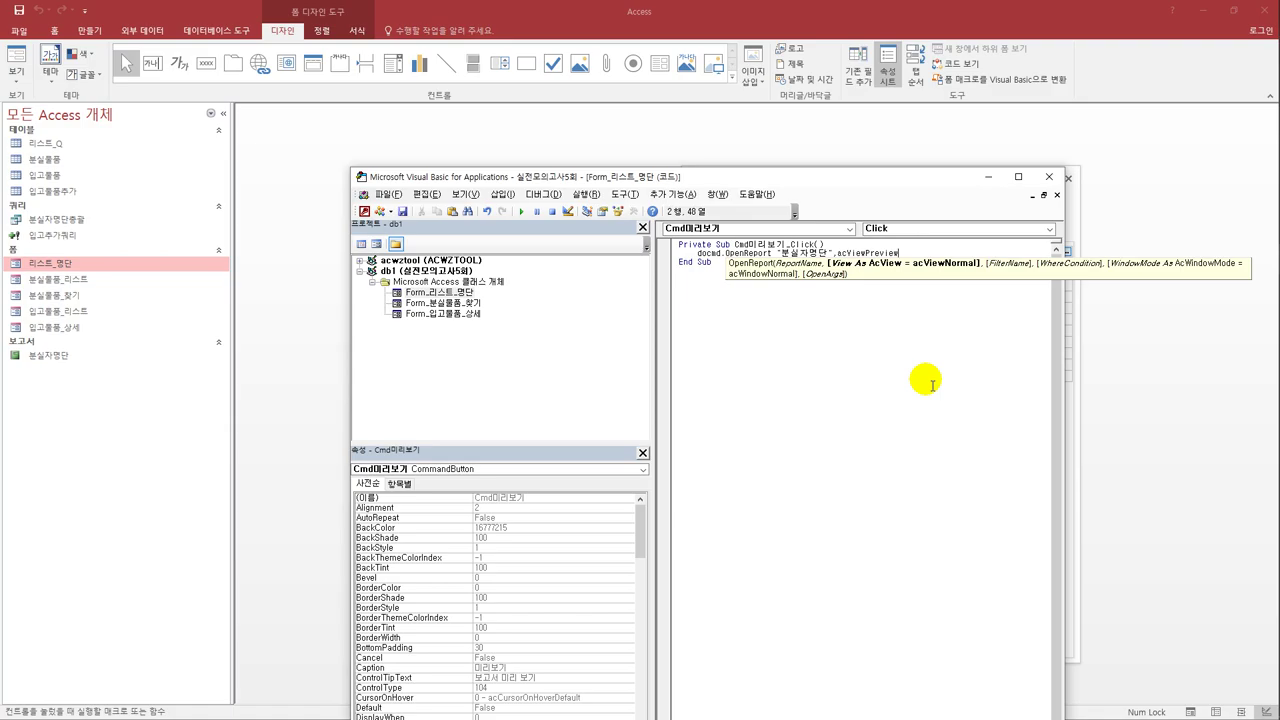
pyautogui.click(1049, 177)
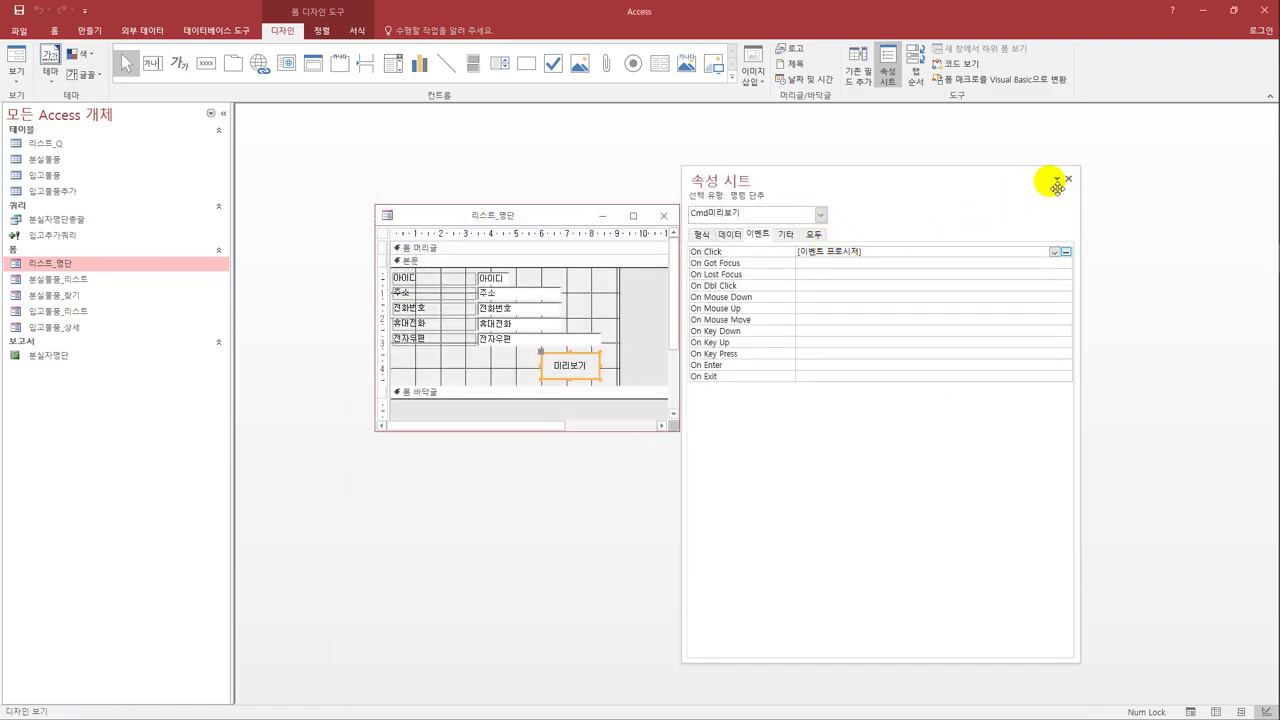
# Test the 미리보기 button in Form view, and close the report preview and the 리스트_명단 form.
pyautogui.click(1068, 179)
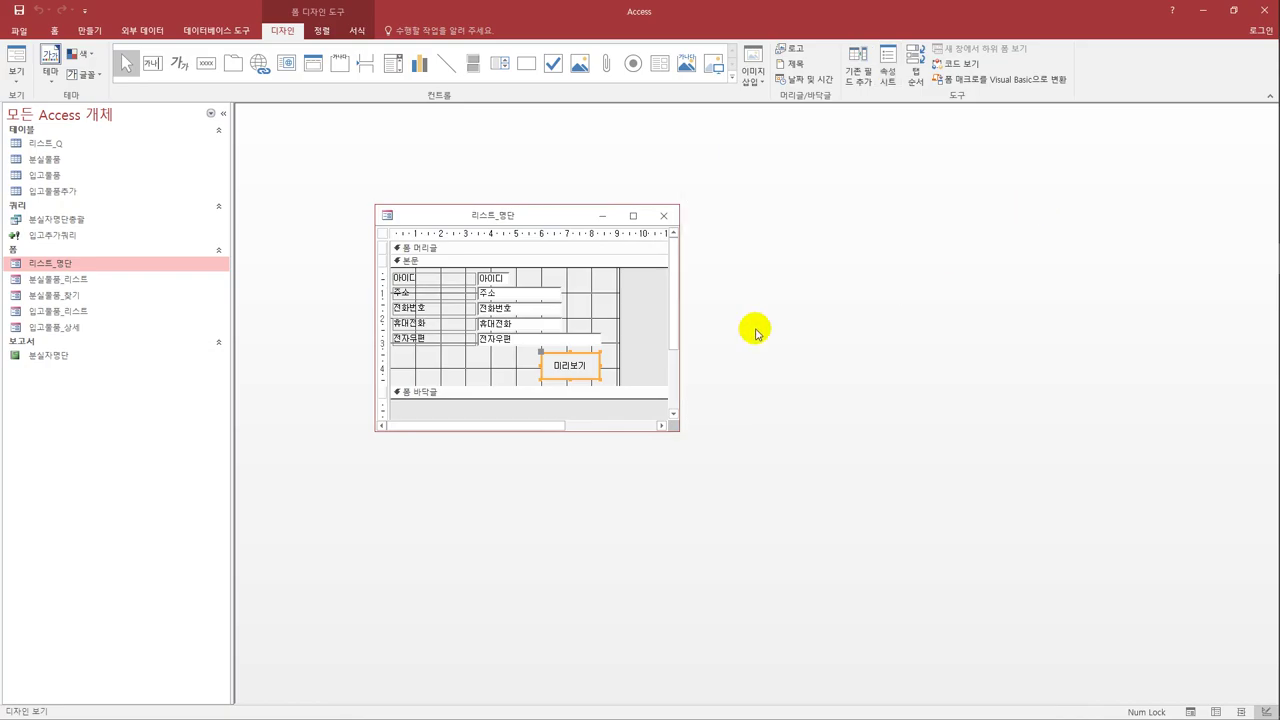
pyautogui.click(16, 62)
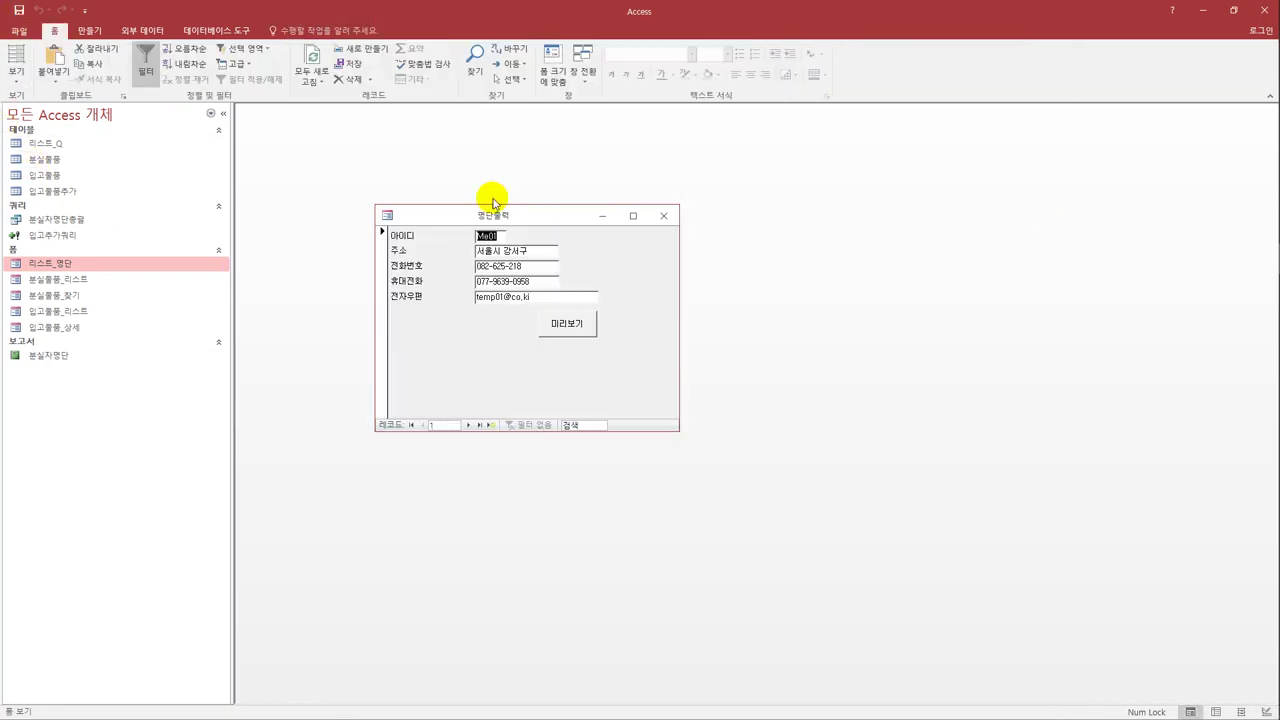
pyautogui.click(567, 324)
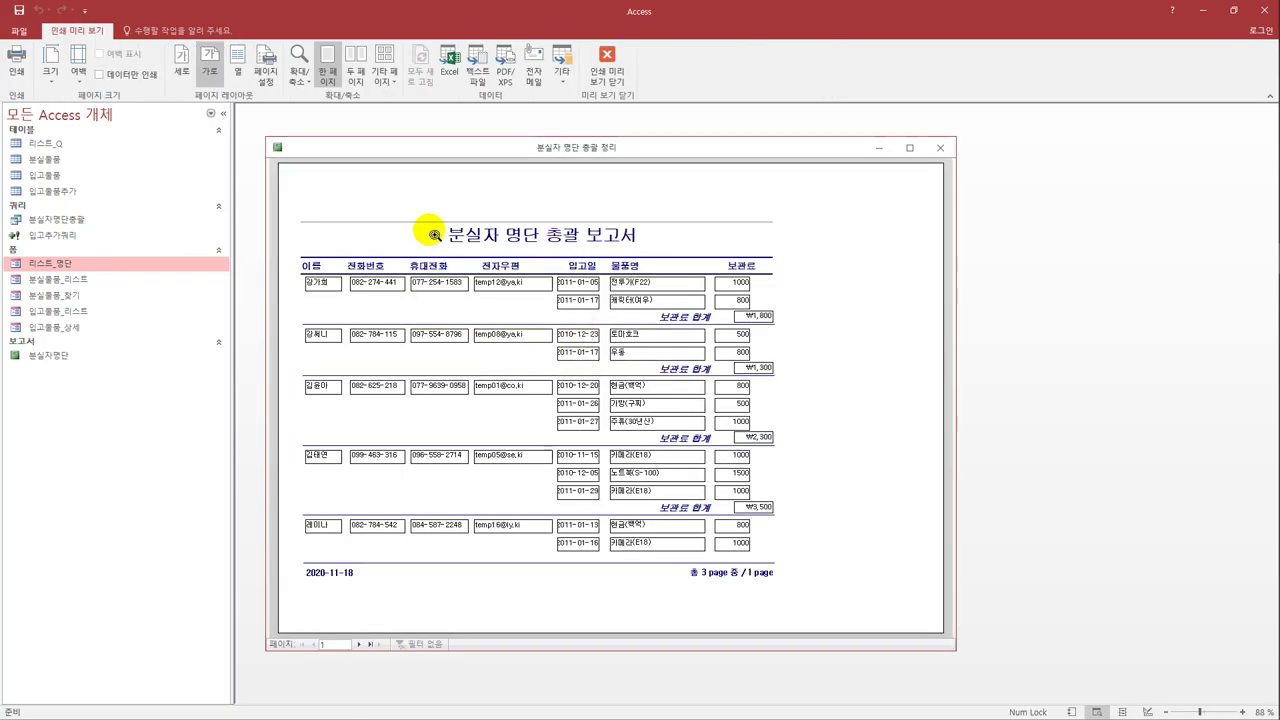
pyautogui.click(940, 147)
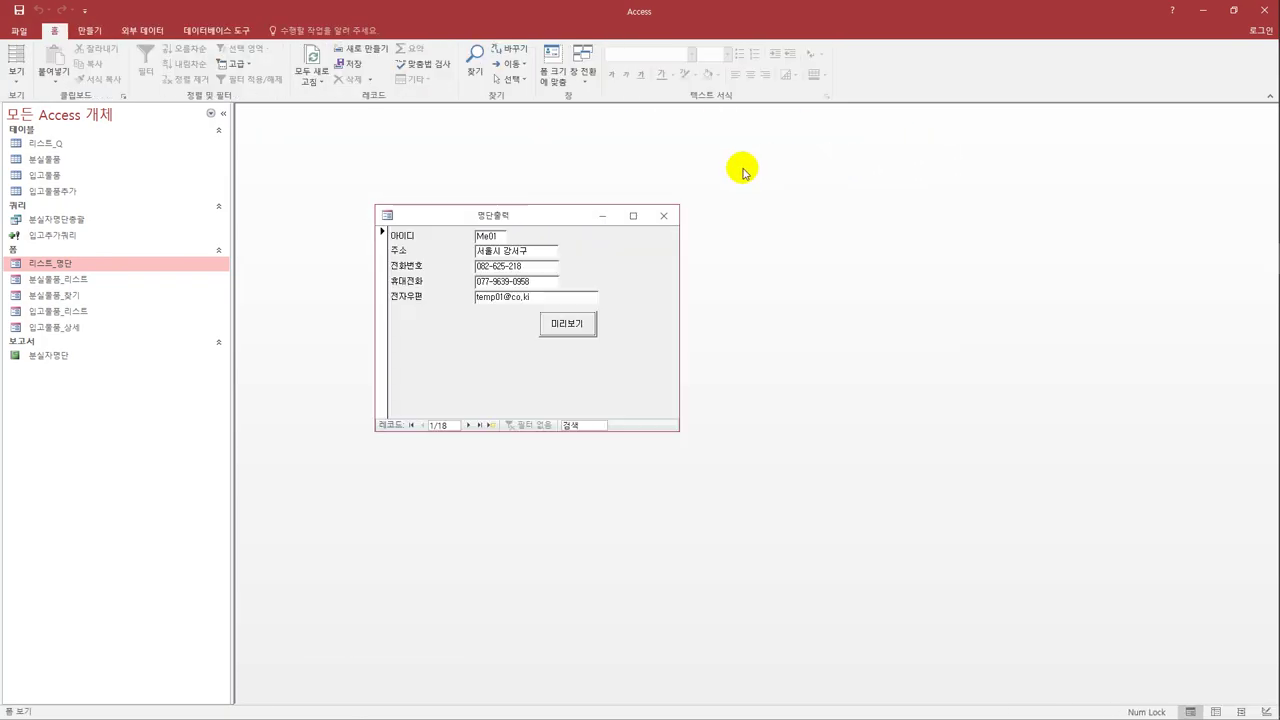
pyautogui.click(665, 215)
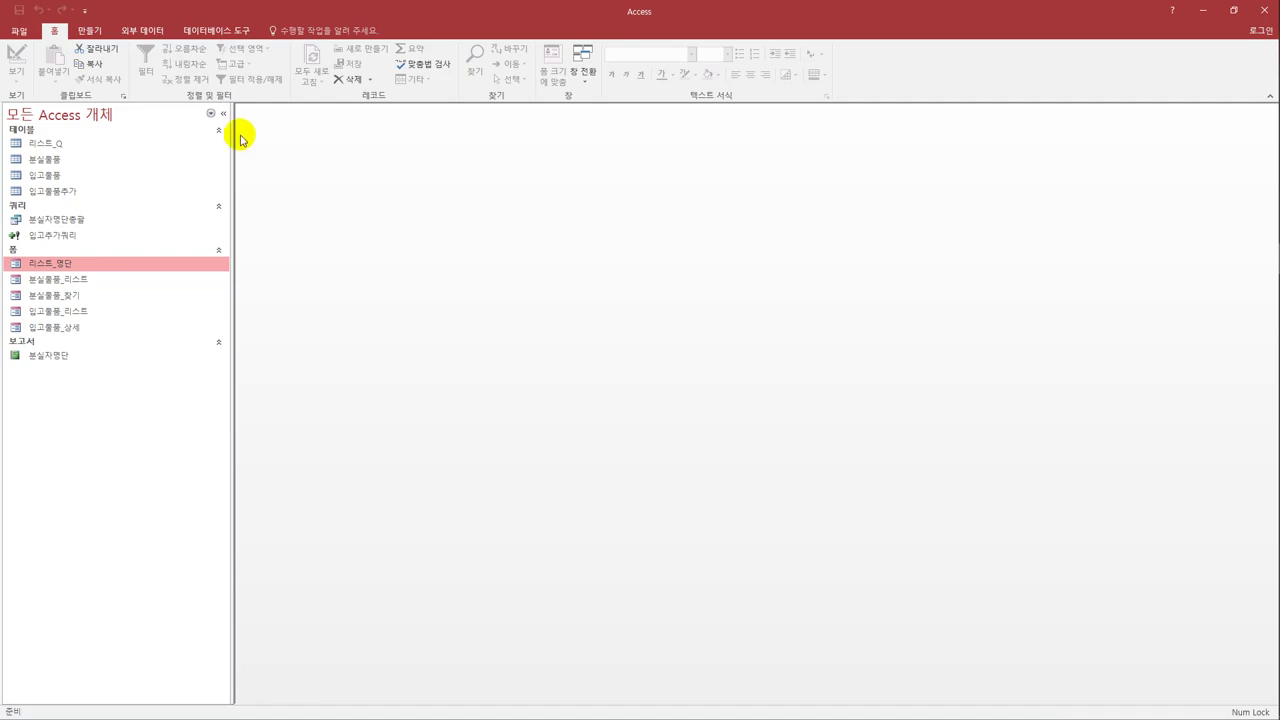
# Create a new query in Design view with the 리스트_Q and 입고물품 tables.
pyautogui.click(85, 31)
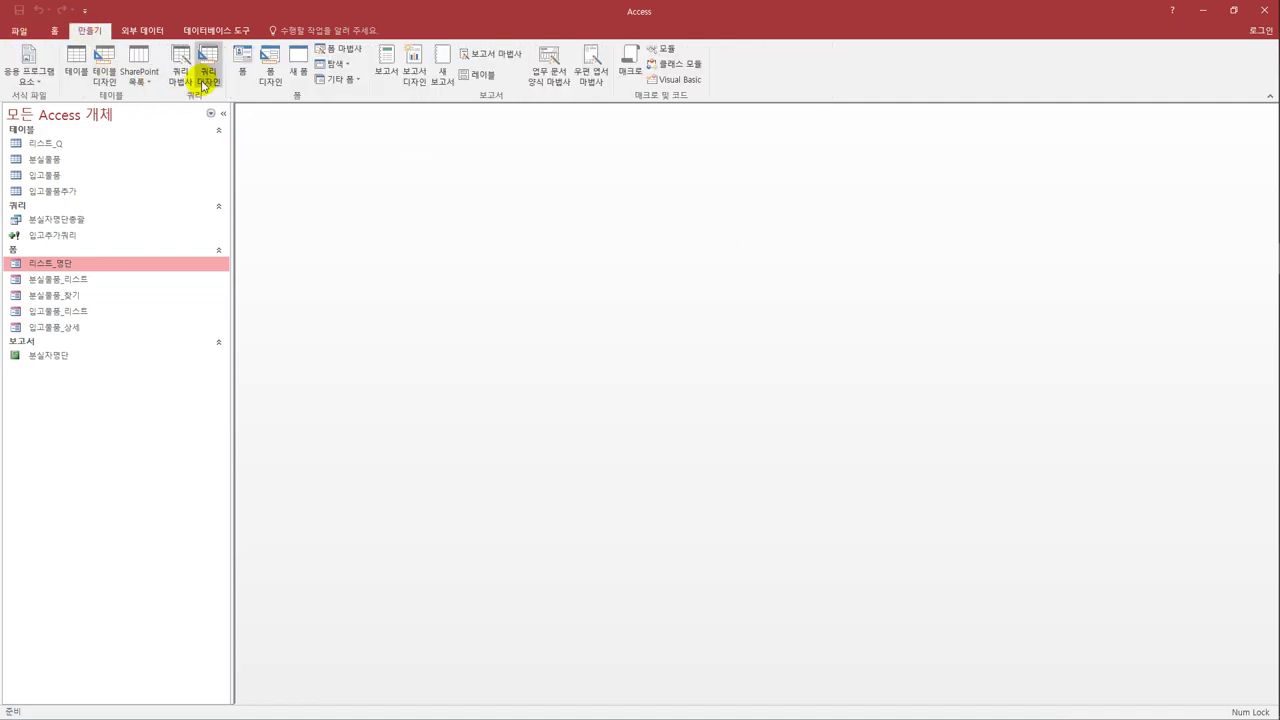
pyautogui.click(208, 72)
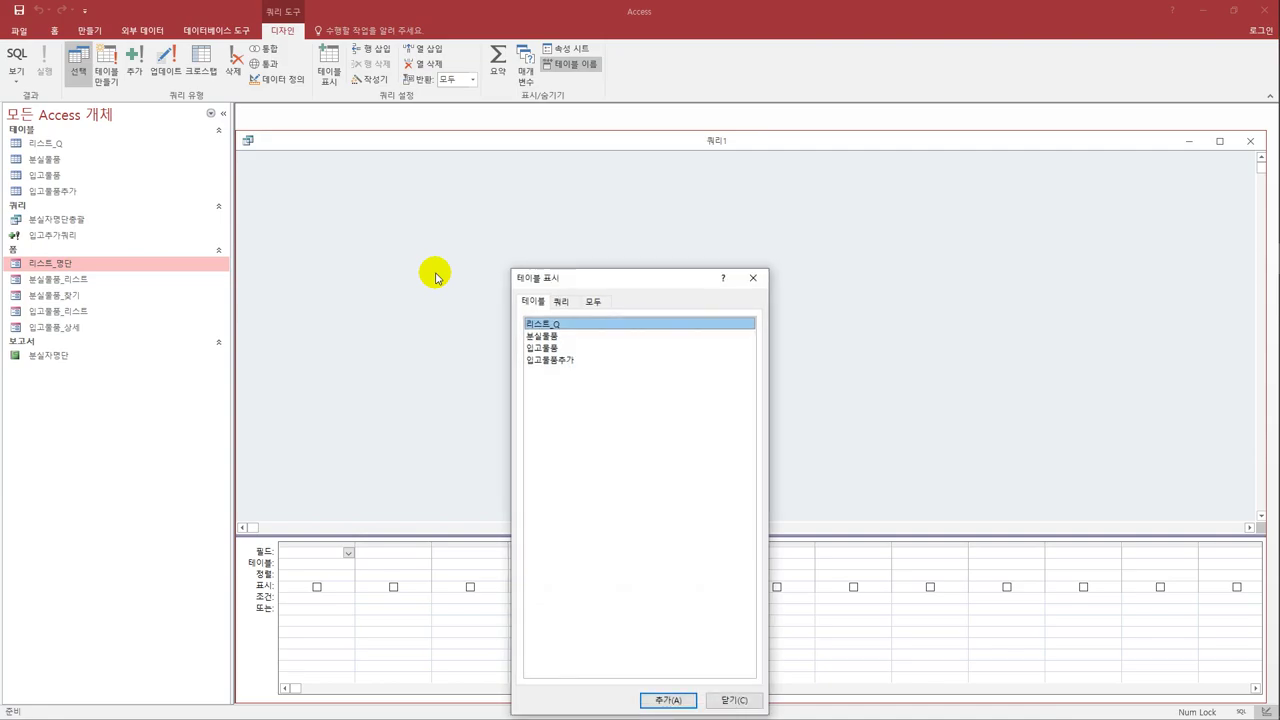
pyautogui.doubleClick(563, 325)
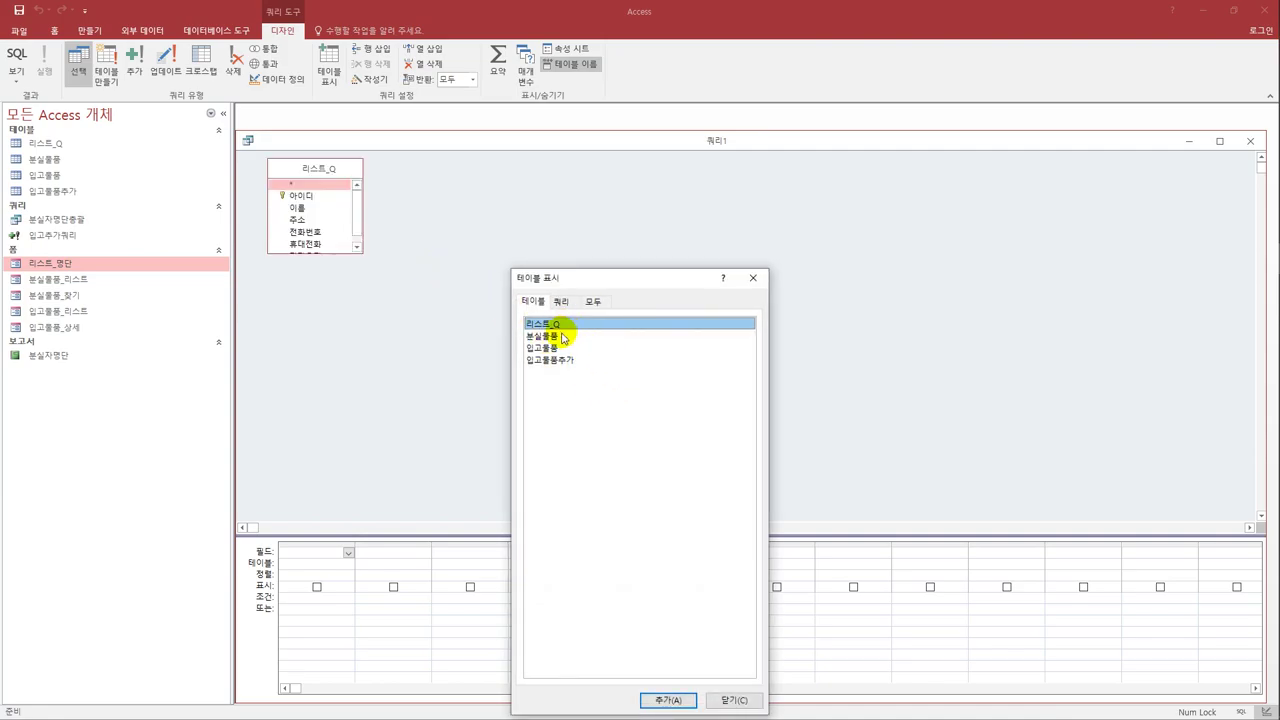
pyautogui.click(562, 347)
pyautogui.doubleClick(561, 349)
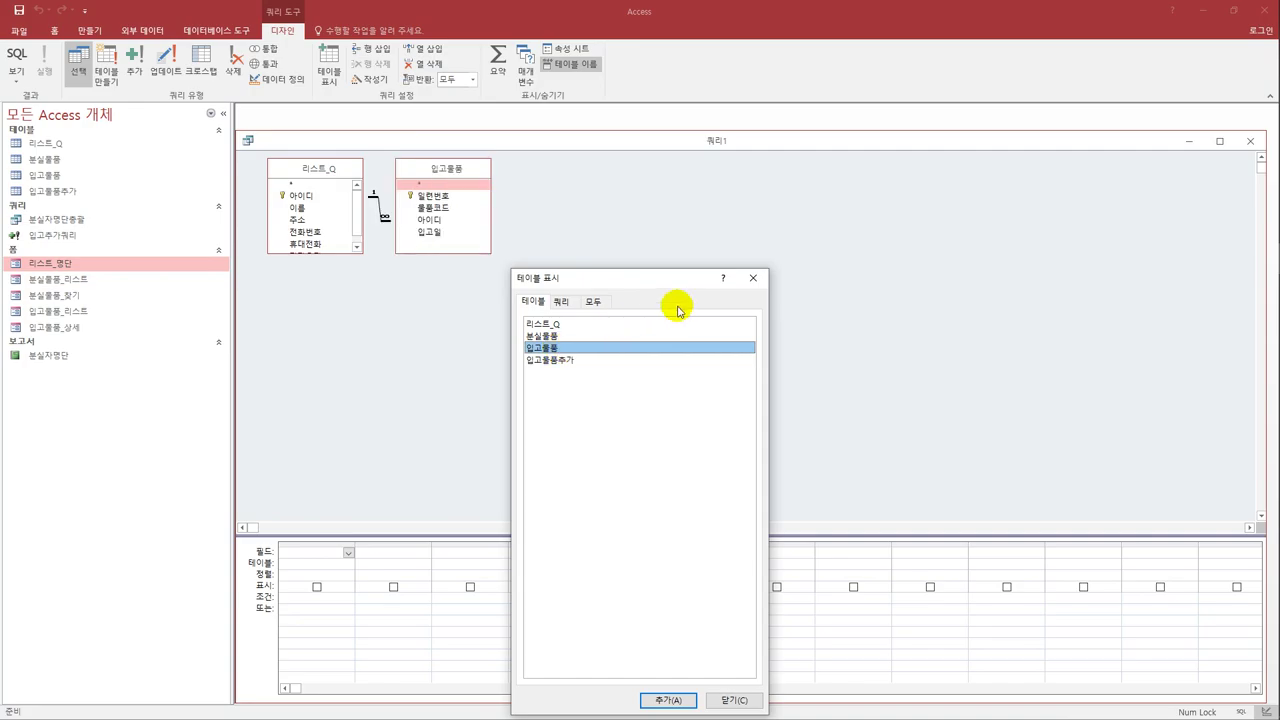
pyautogui.click(753, 277)
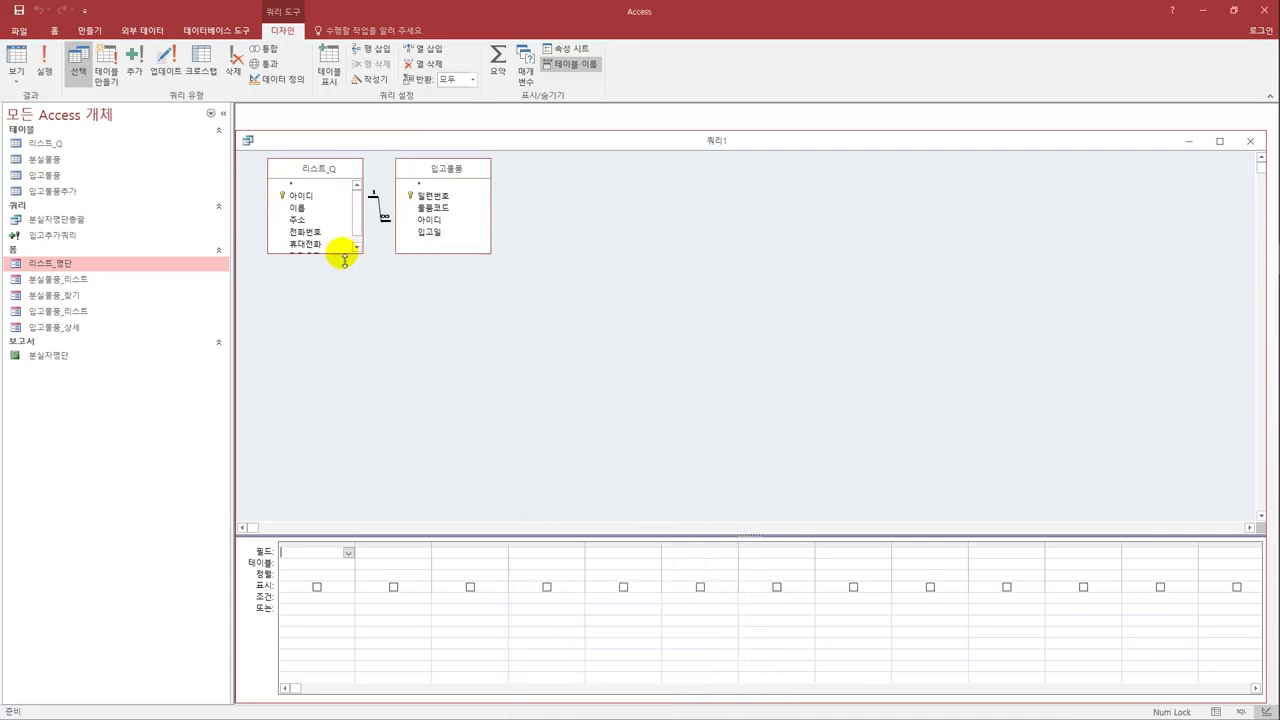
# Add the 이름, 전화번호, 휴대전화 and 전자우편 fields from 리스트_Q to the query grid.
pyautogui.moveTo(340, 253); pyautogui.dragTo(339, 303)
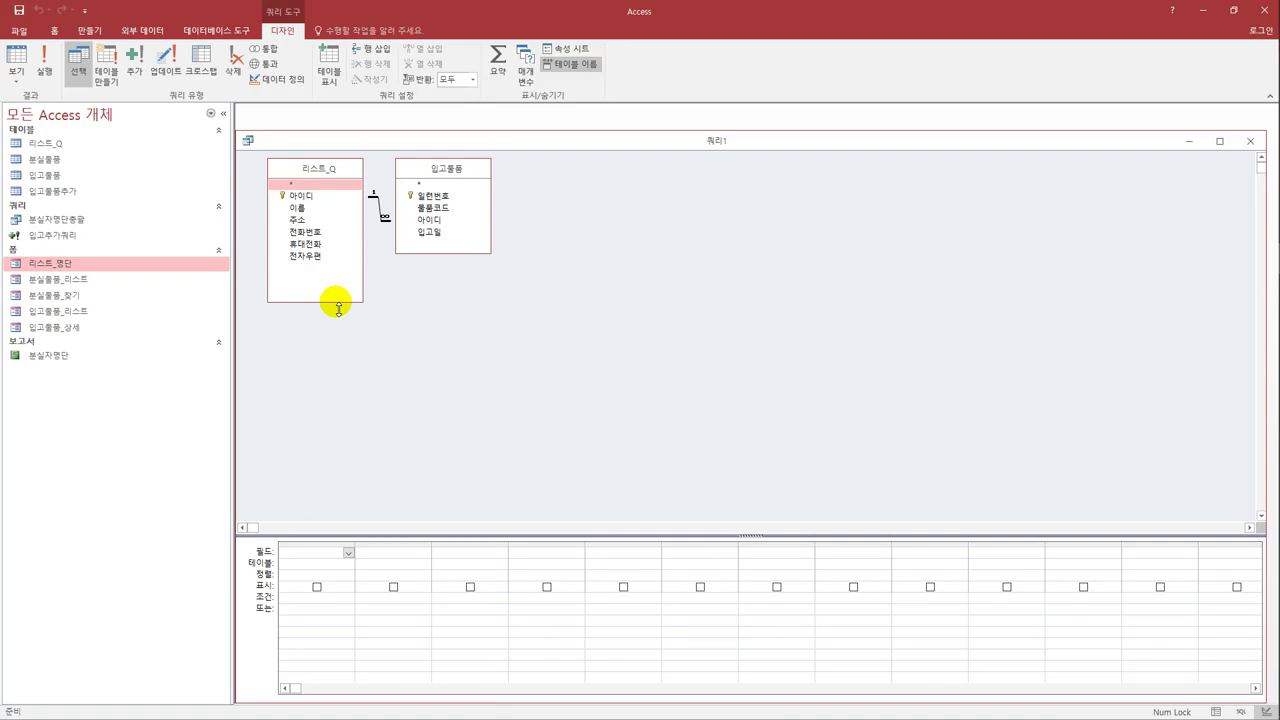
pyautogui.doubleClick(320, 207)
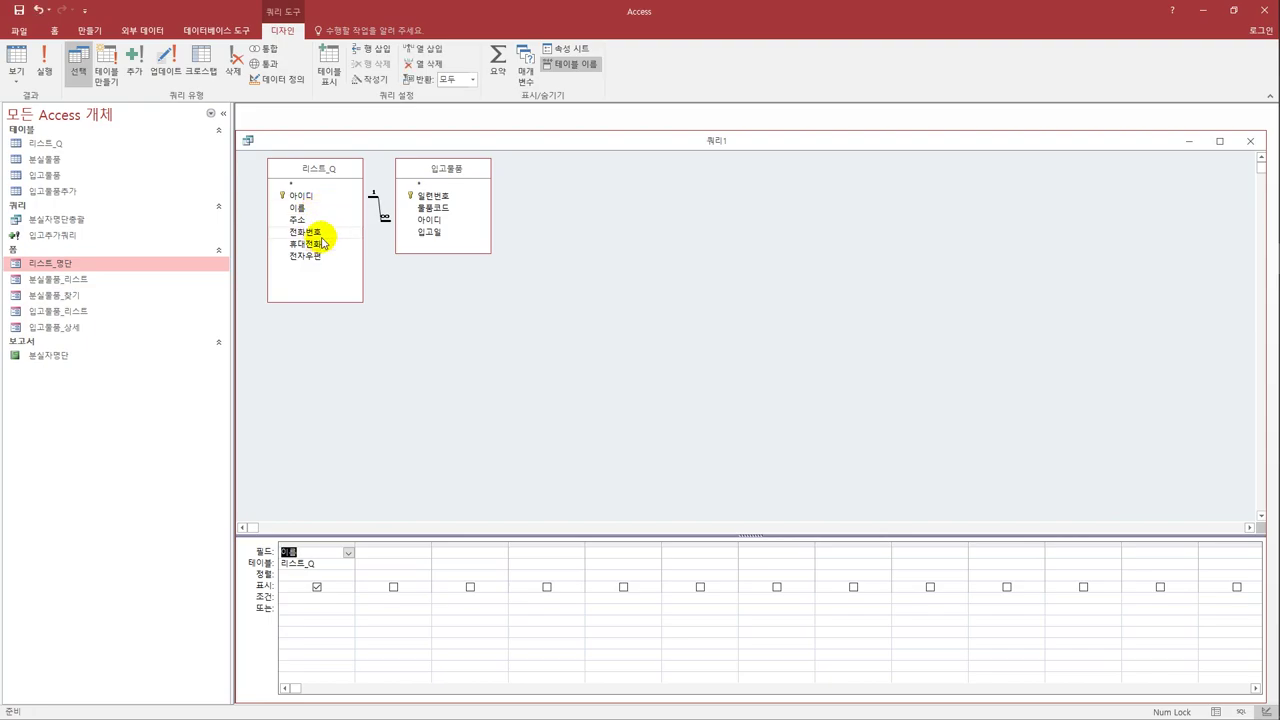
pyautogui.doubleClick(324, 232)
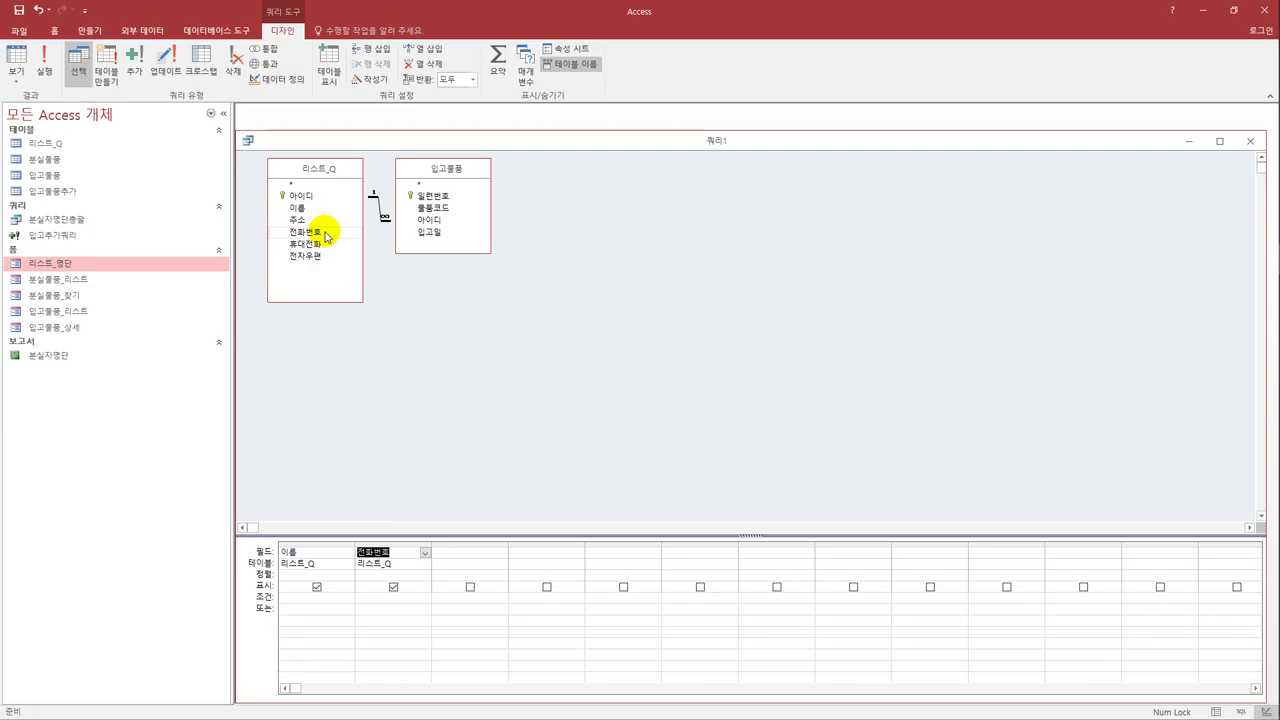
pyautogui.doubleClick(322, 245)
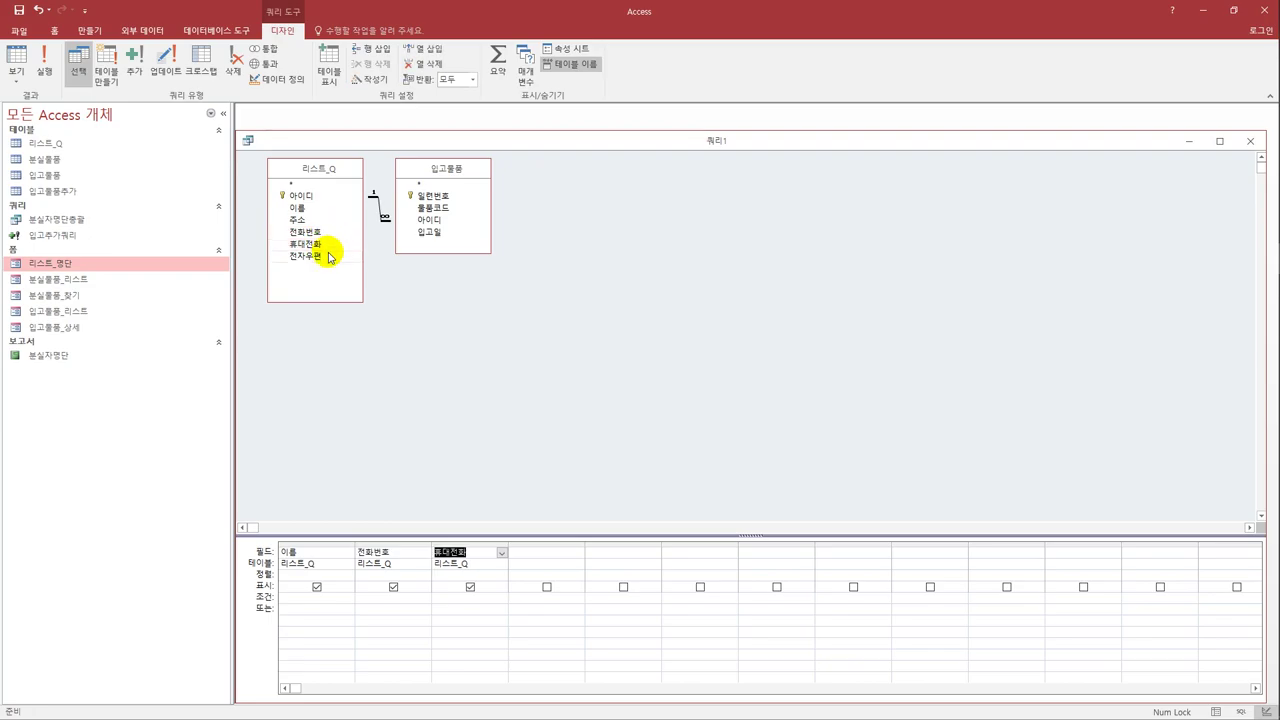
pyautogui.click(327, 257)
pyautogui.doubleClick(327, 257)
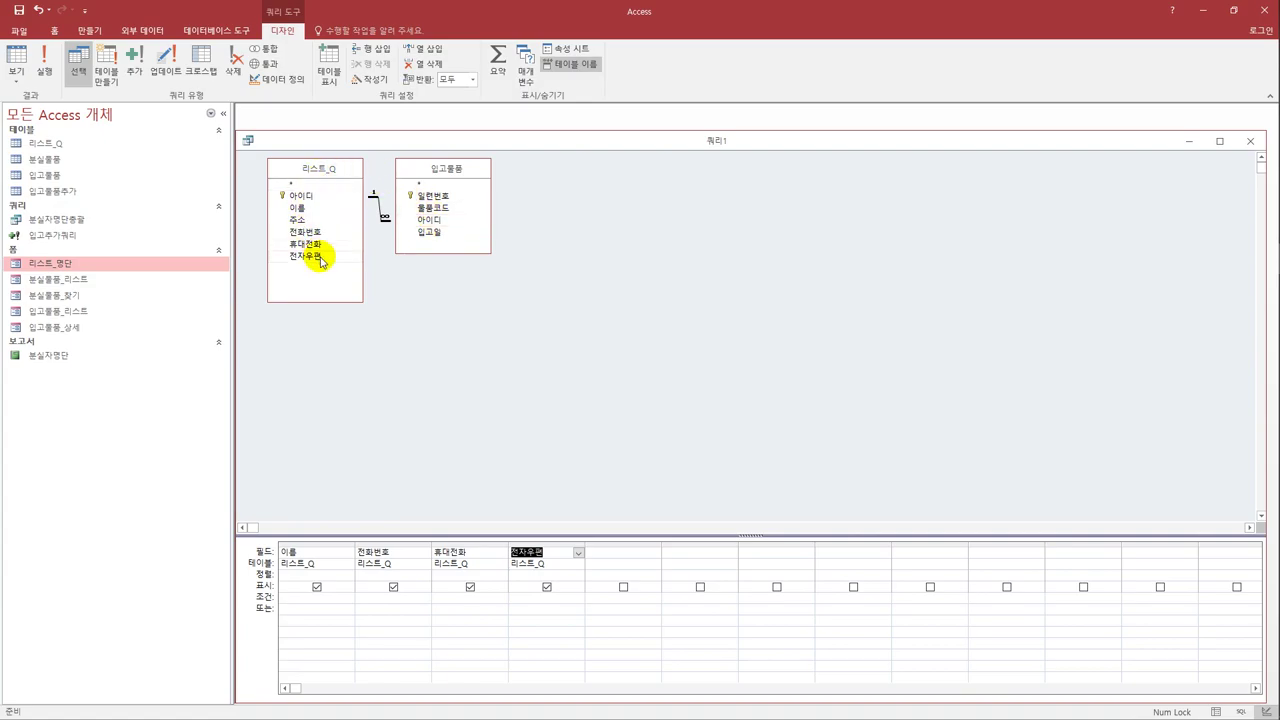
# Set the join between 리스트_Q and 입고물품 to include all 리스트_Q records and only matching 입고물품 records.
pyautogui.moveTo(470, 169); pyautogui.dragTo(486, 171)
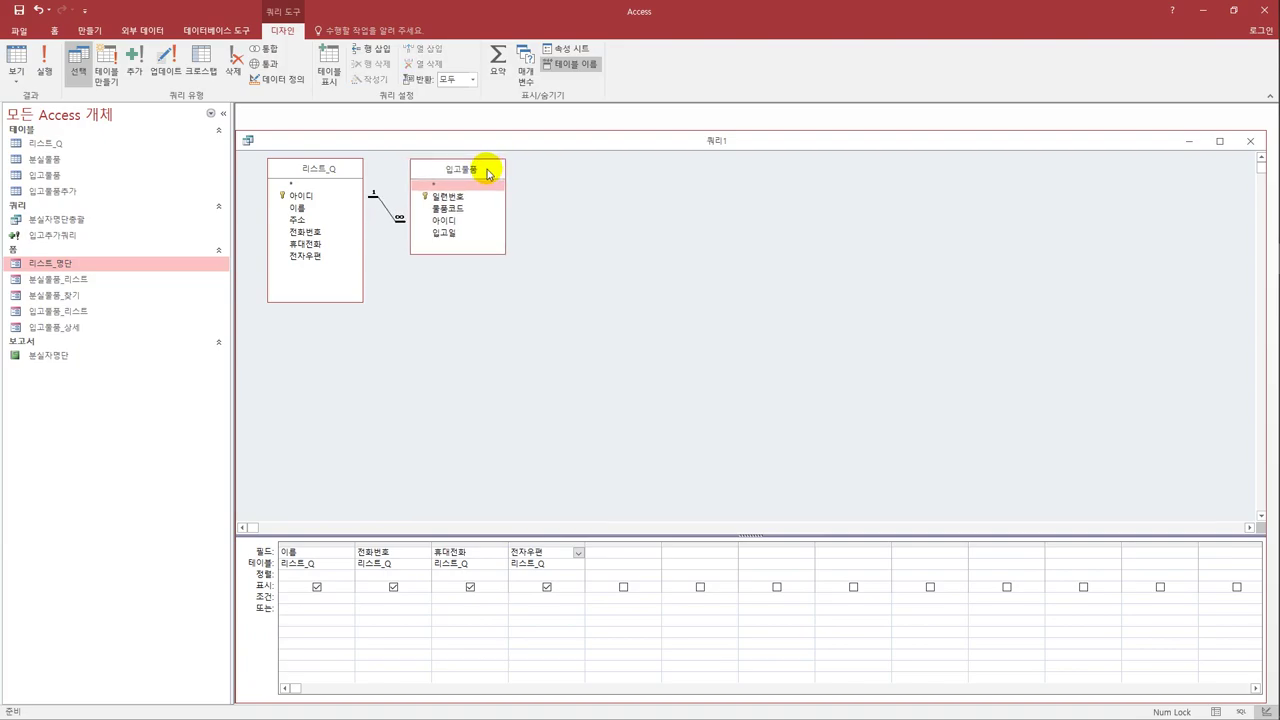
pyautogui.doubleClick(393, 216)
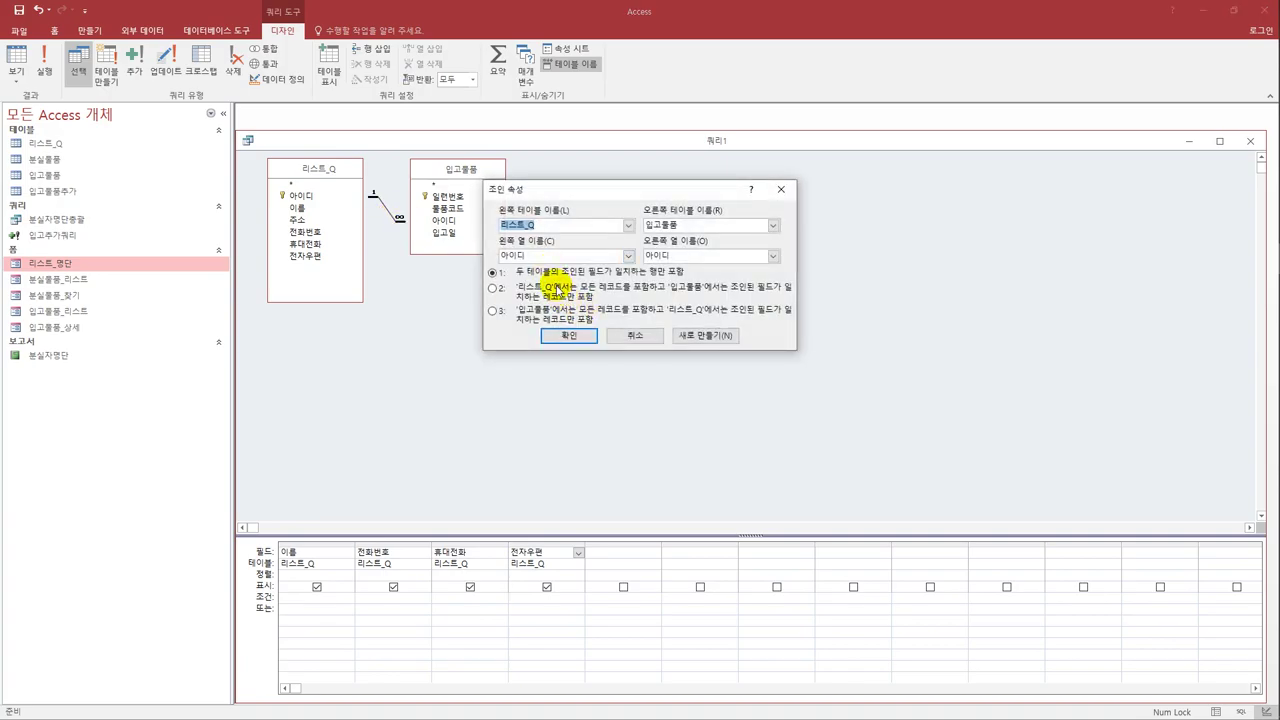
pyautogui.click(493, 288)
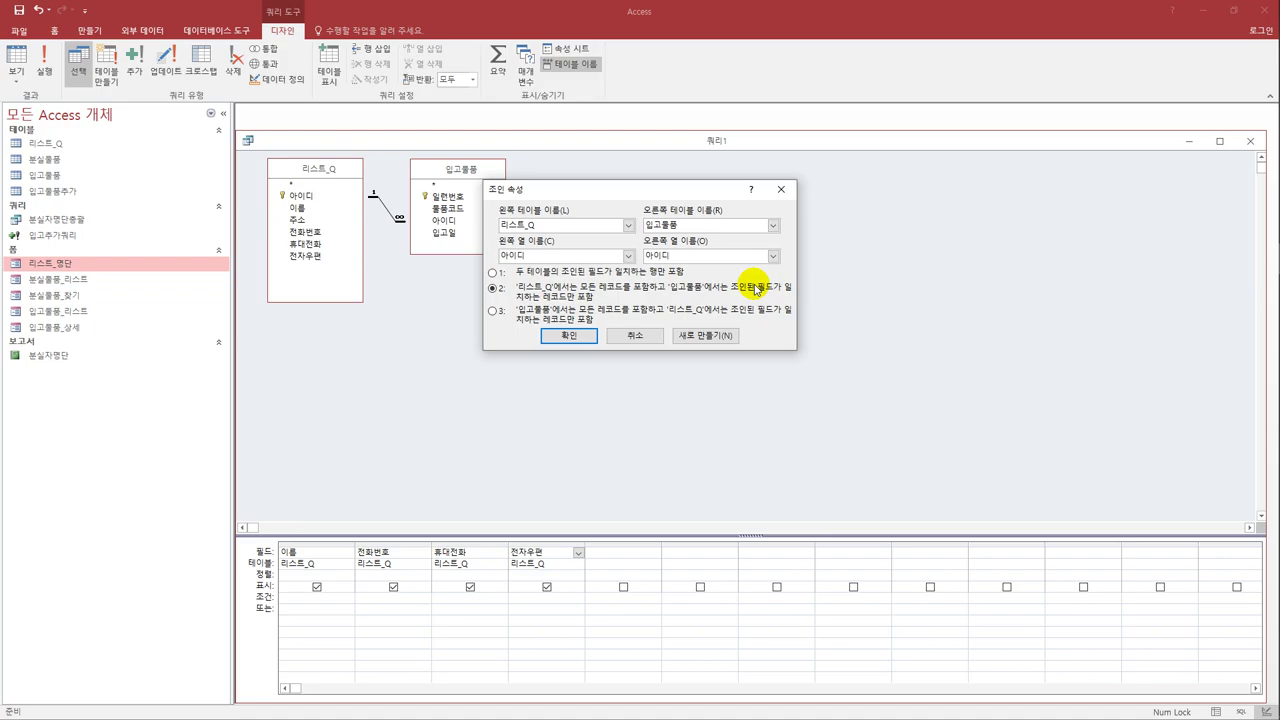
pyautogui.click(582, 336)
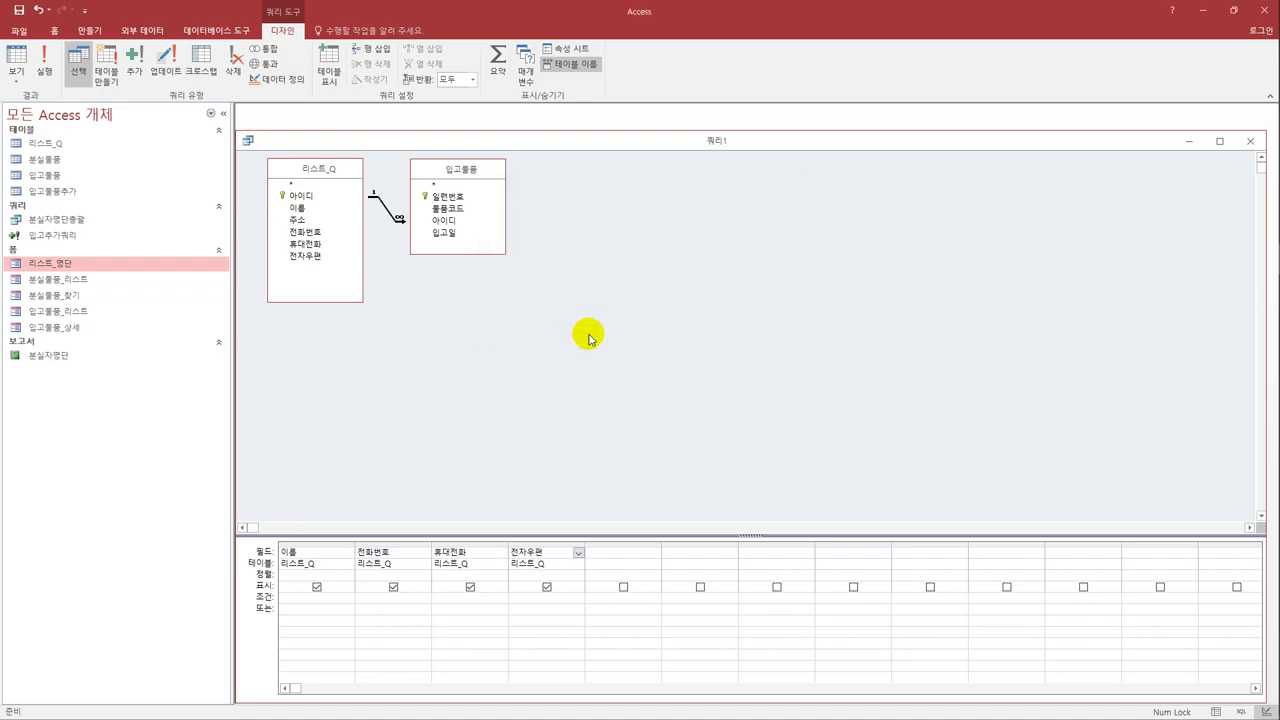
# Add the 아이디 field from 리스트_Q to the next query column and hide it from the results.
pyautogui.click(619, 561)
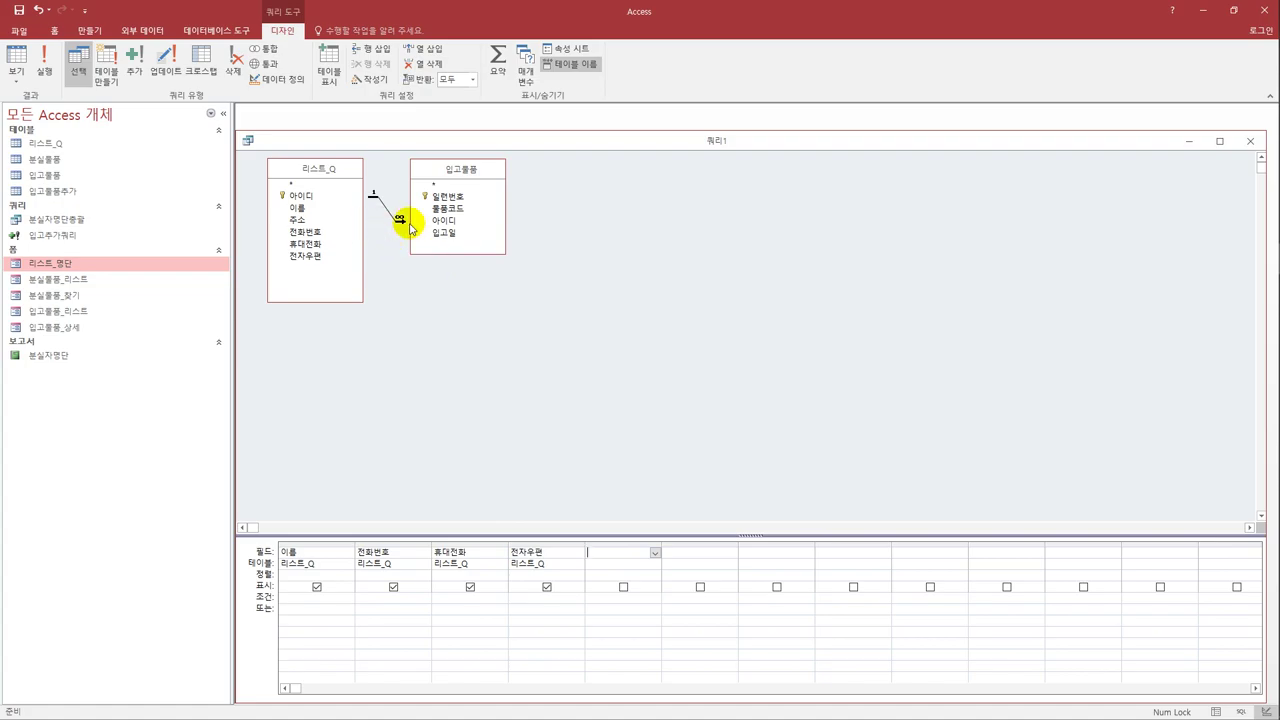
pyautogui.doubleClick(343, 195)
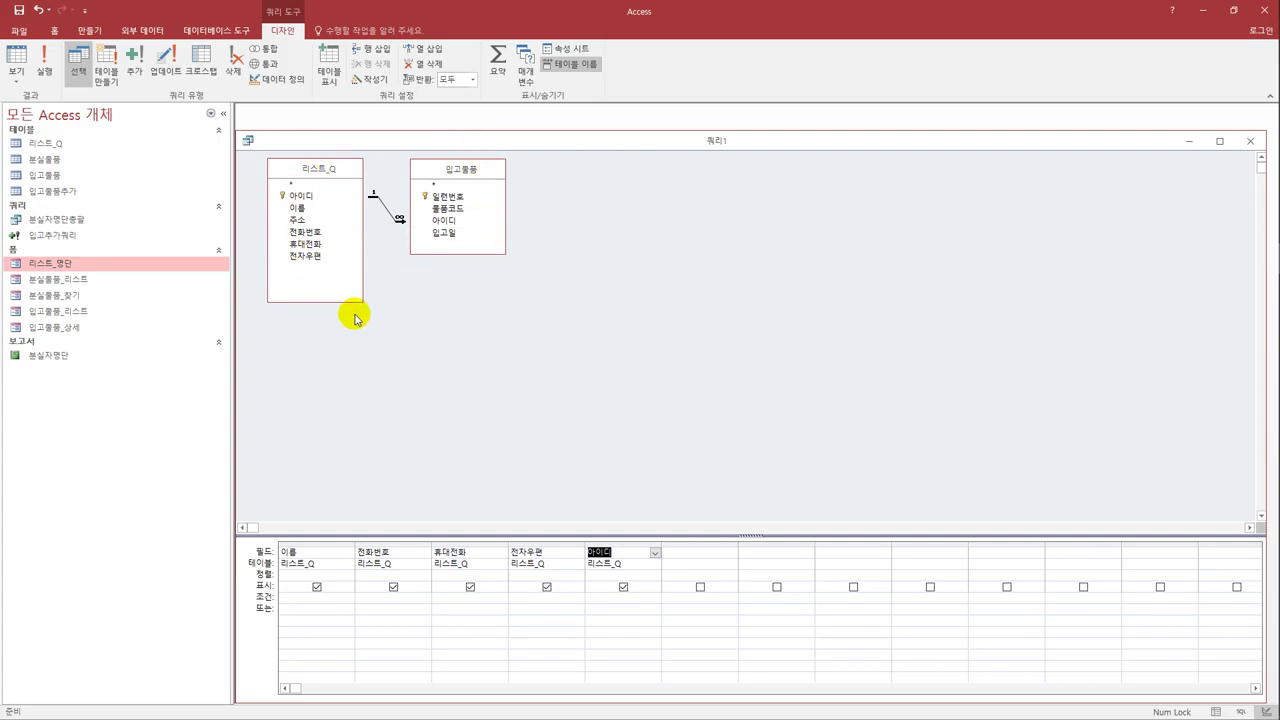
pyautogui.click(623, 587)
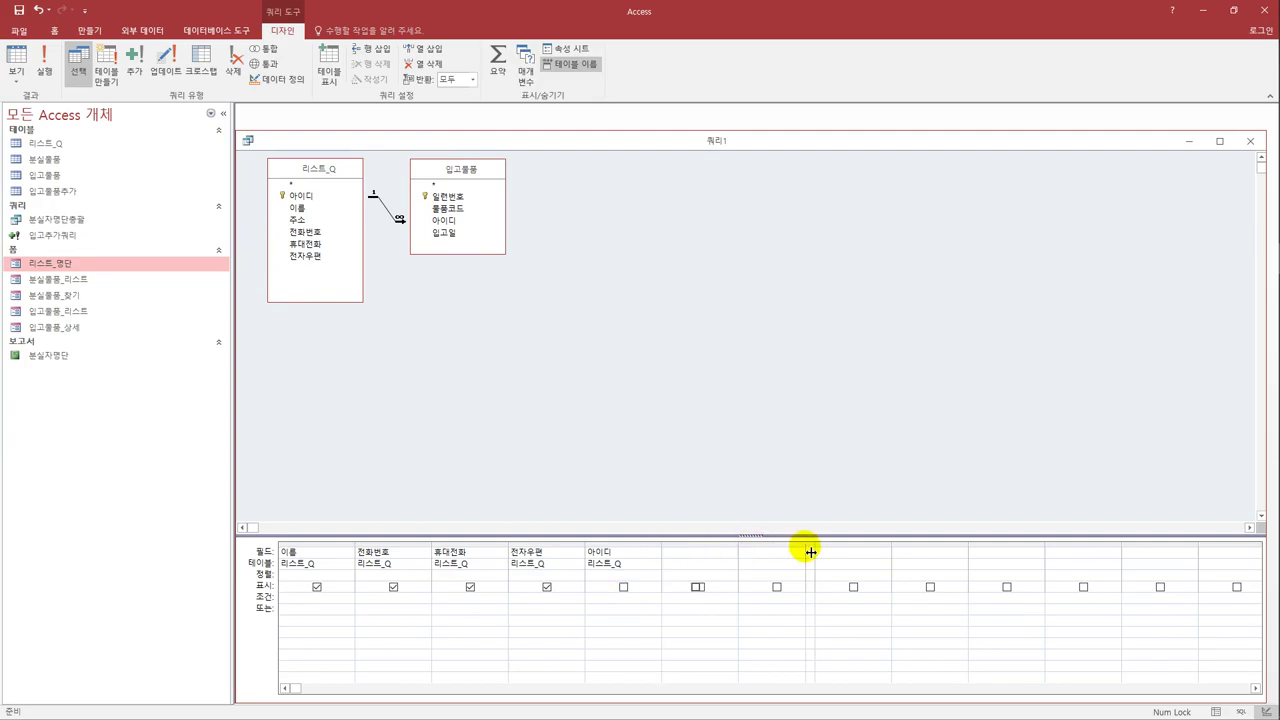
# Widen the 아이디 column and set its criterion to Not In (select 아이디 from 입고물품).
pyautogui.moveTo(810, 551); pyautogui.dragTo(806, 551)
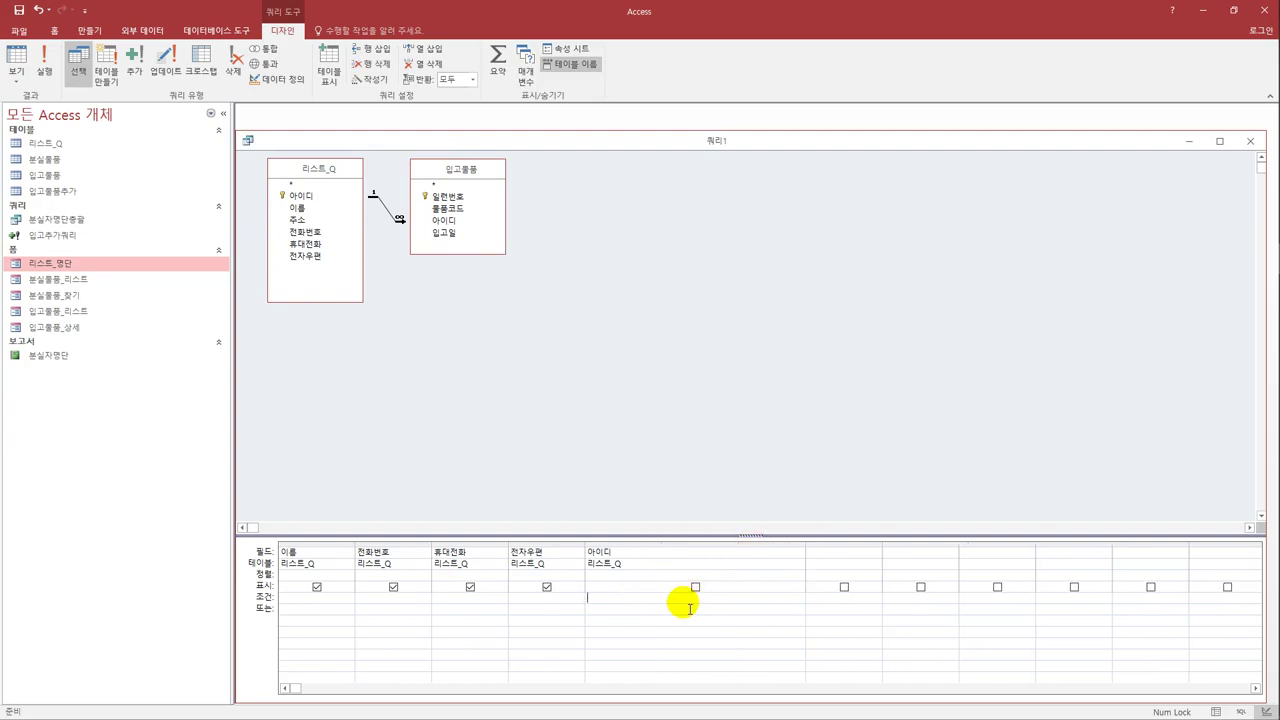
pyautogui.click(689, 608)
pyautogui.write('(se')
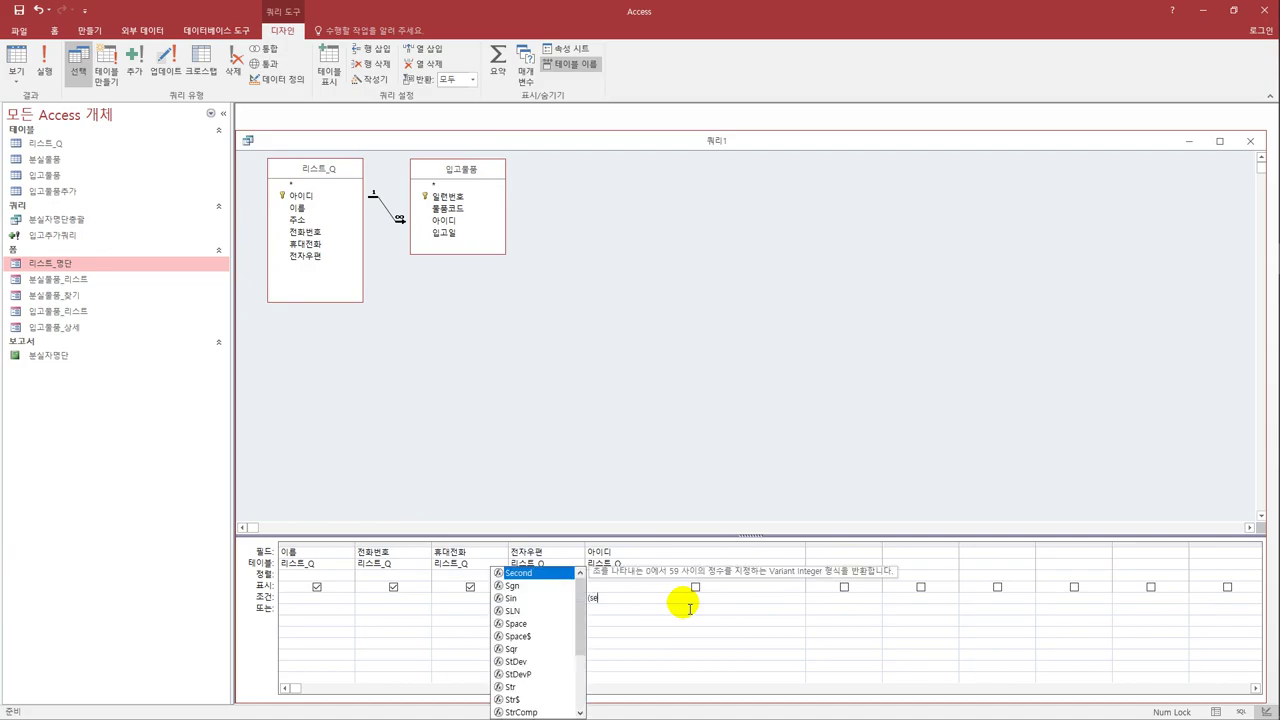
pyautogui.write('lect ㅊ')
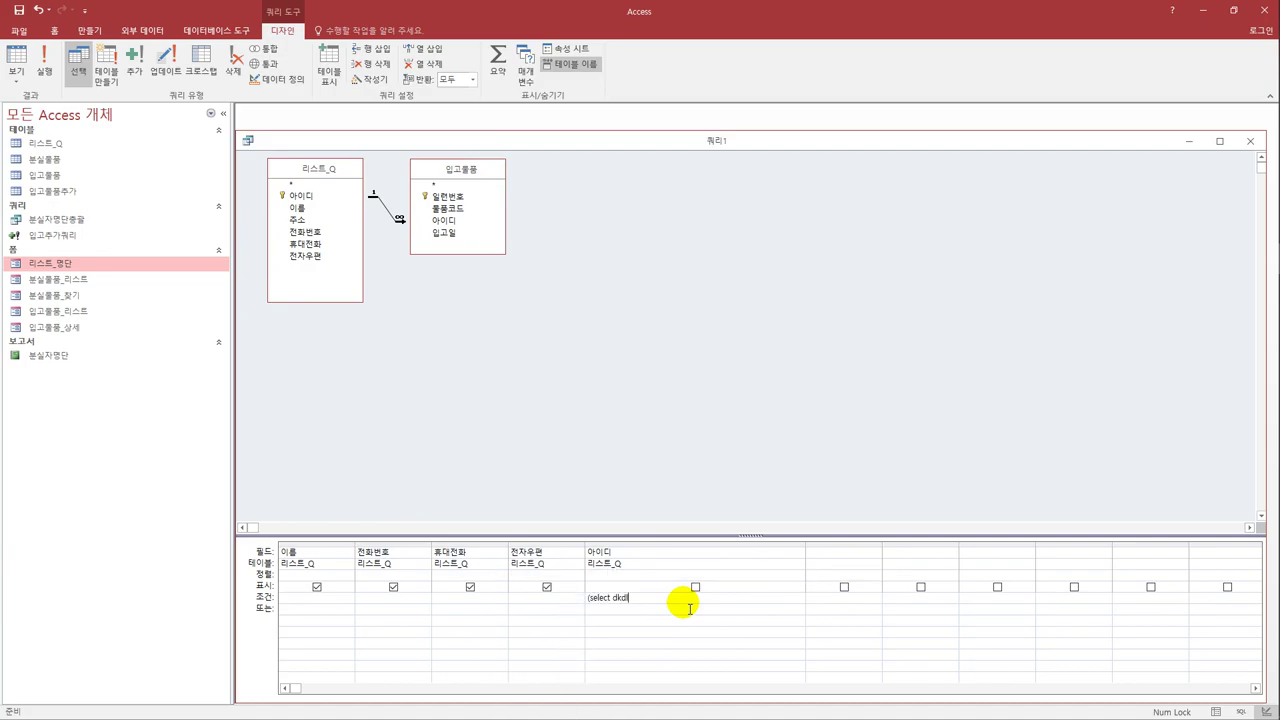
pyautogui.write('이디 from 입고물품')
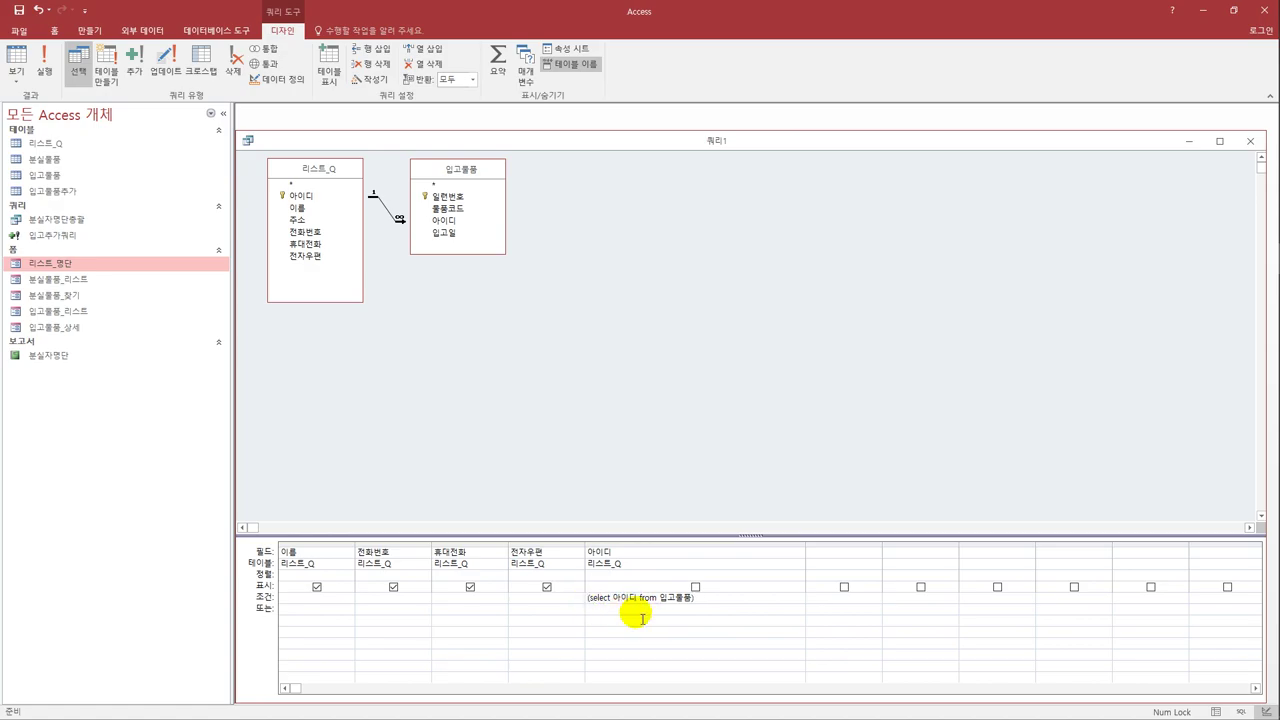
pyautogui.write('not in')
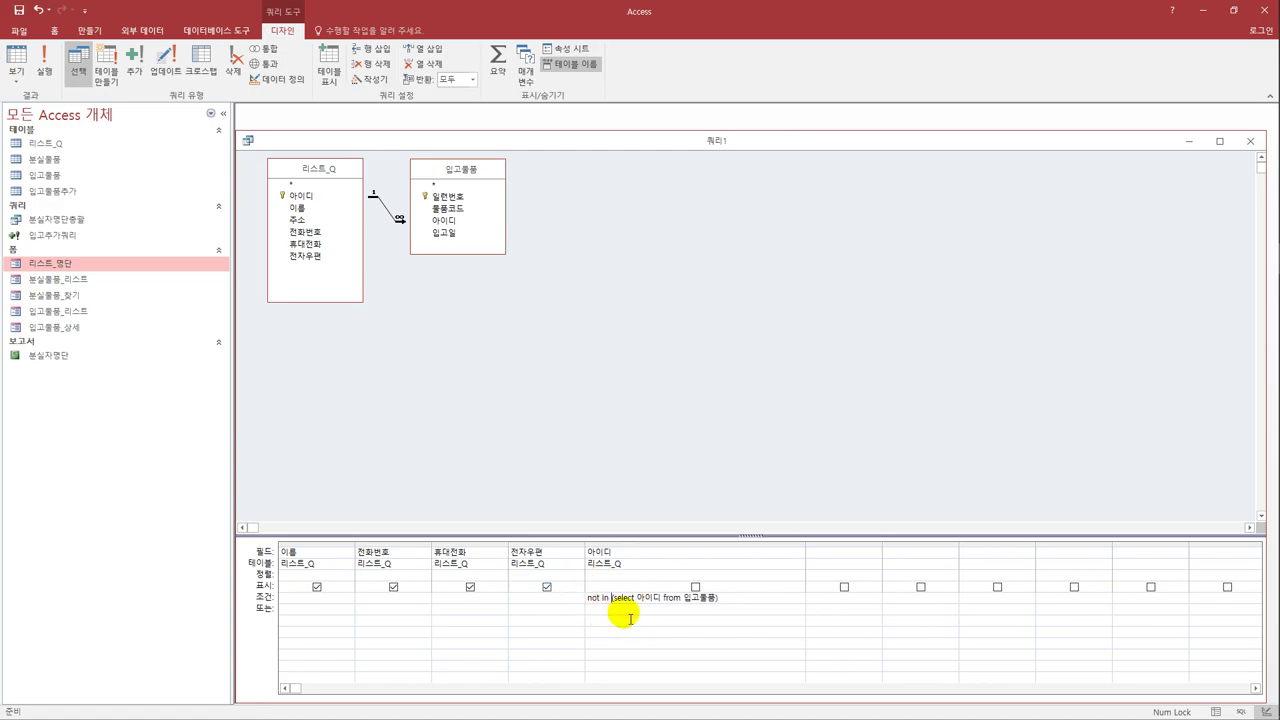
pyautogui.moveTo(611, 597); pyautogui.dragTo(587, 598)
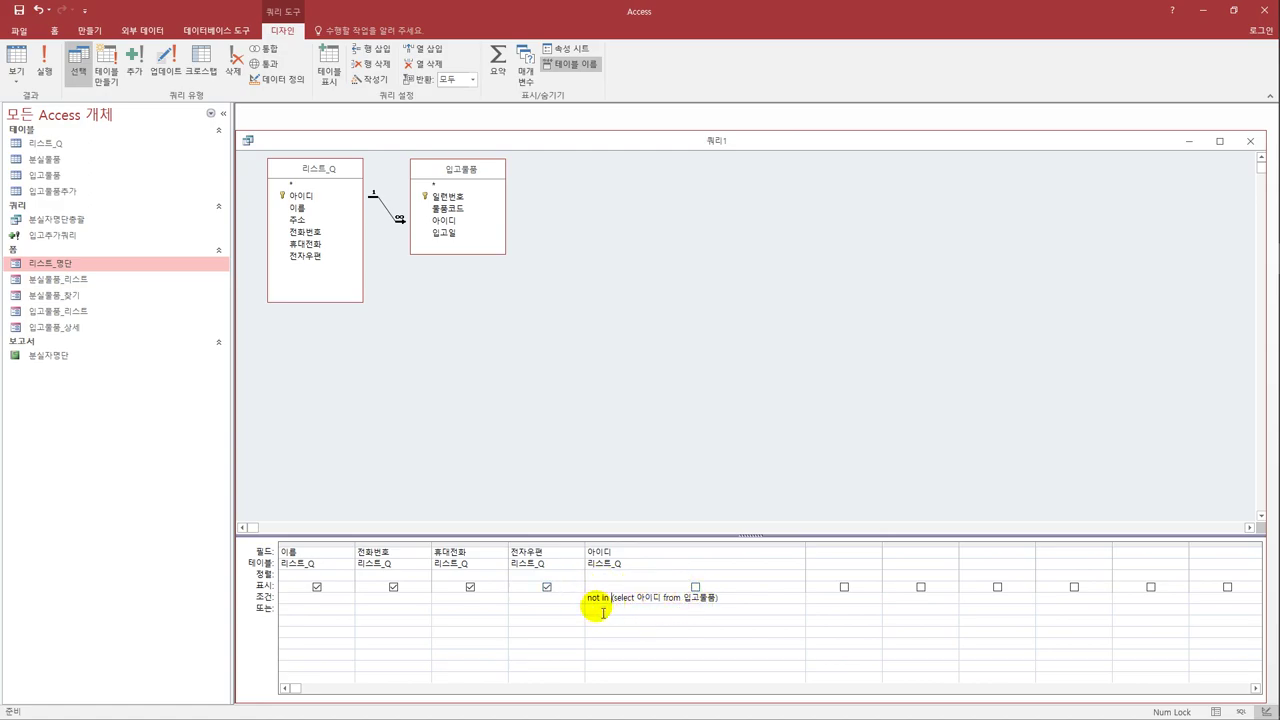
pyautogui.click(603, 613)
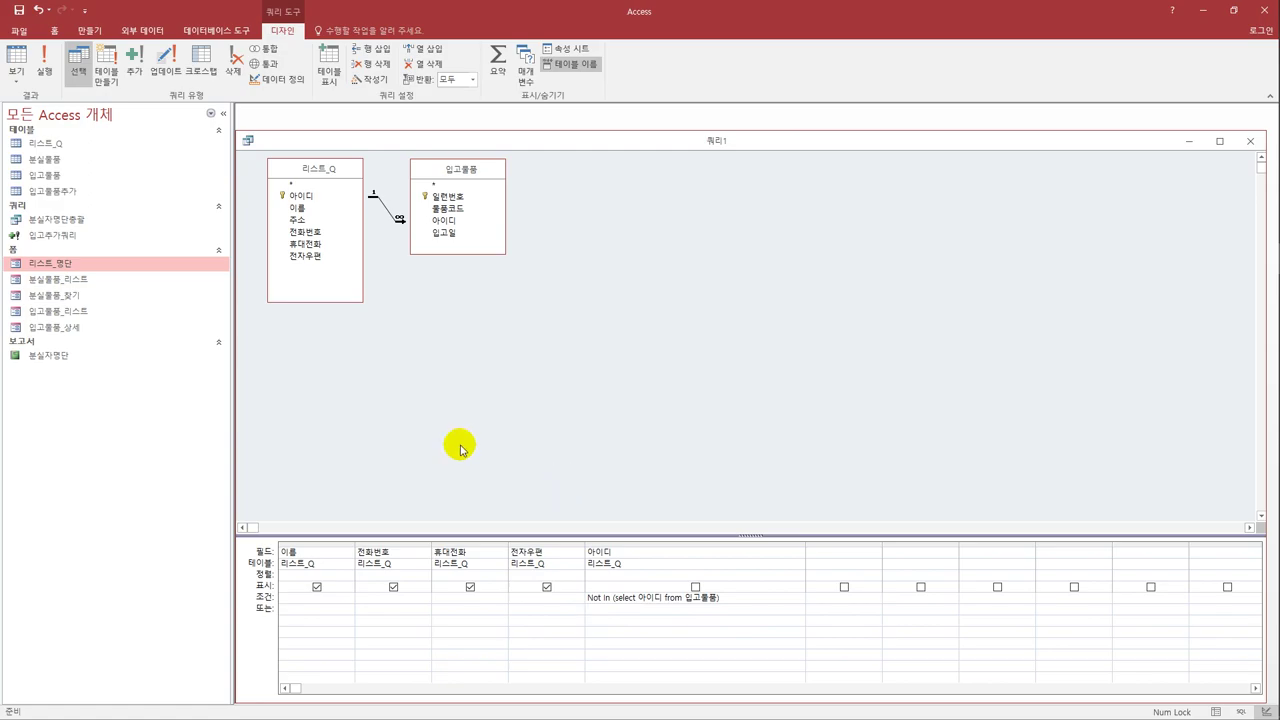
# Show the query results in Datasheet view and fit the 이름, 전화번호, 휴대전화 and 전자우편 columns to their contents.
pyautogui.click(18, 60)
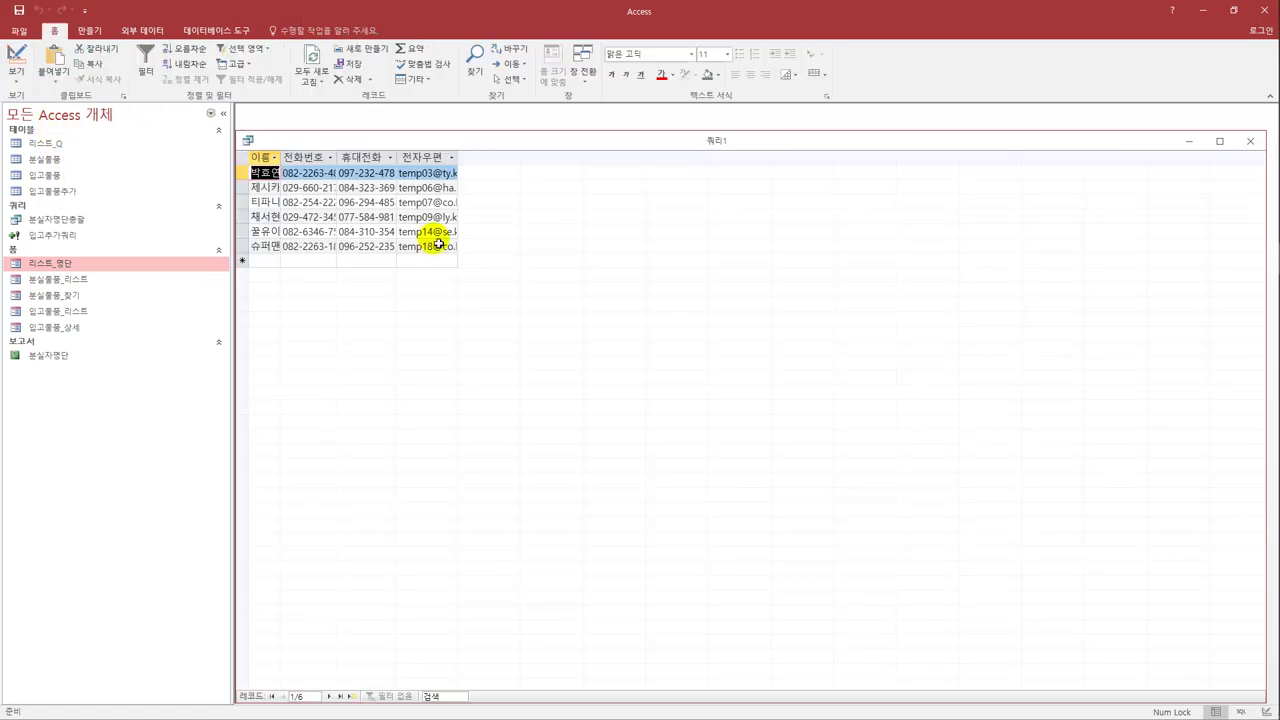
pyautogui.doubleClick(286, 161)
pyautogui.doubleClick(341, 161)
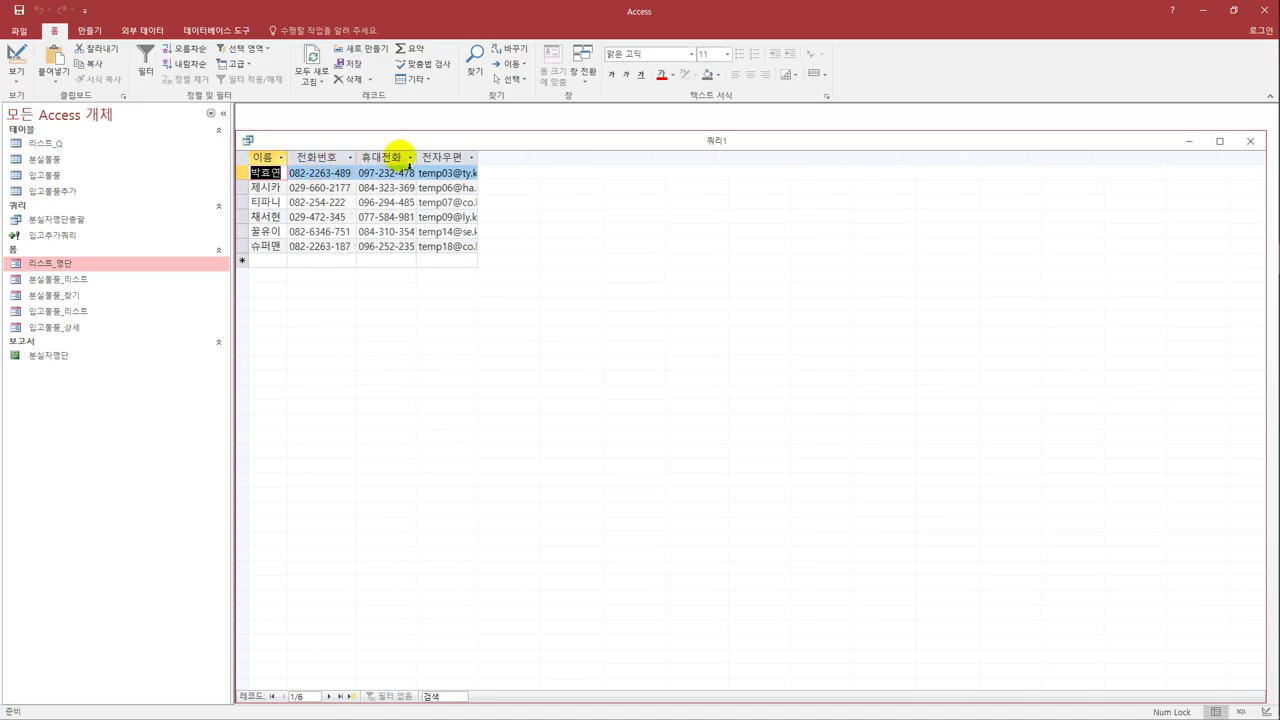
pyautogui.doubleClick(422, 158)
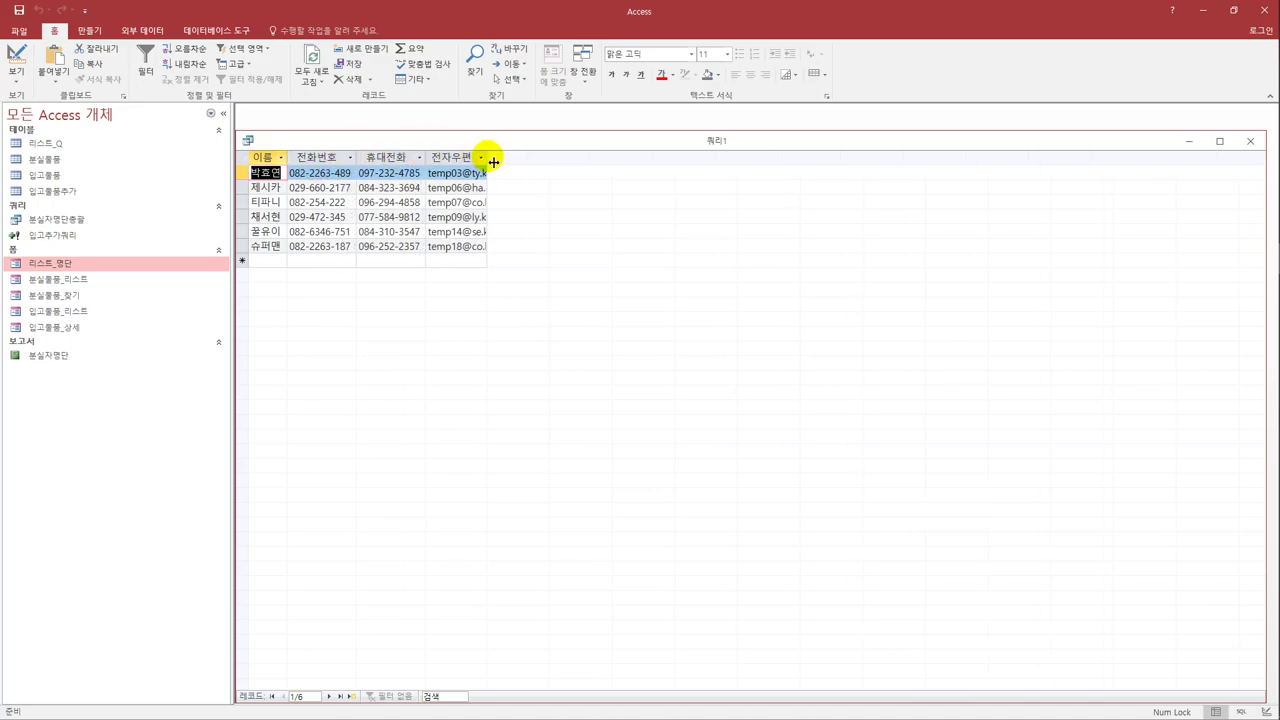
pyautogui.doubleClick(486, 157)
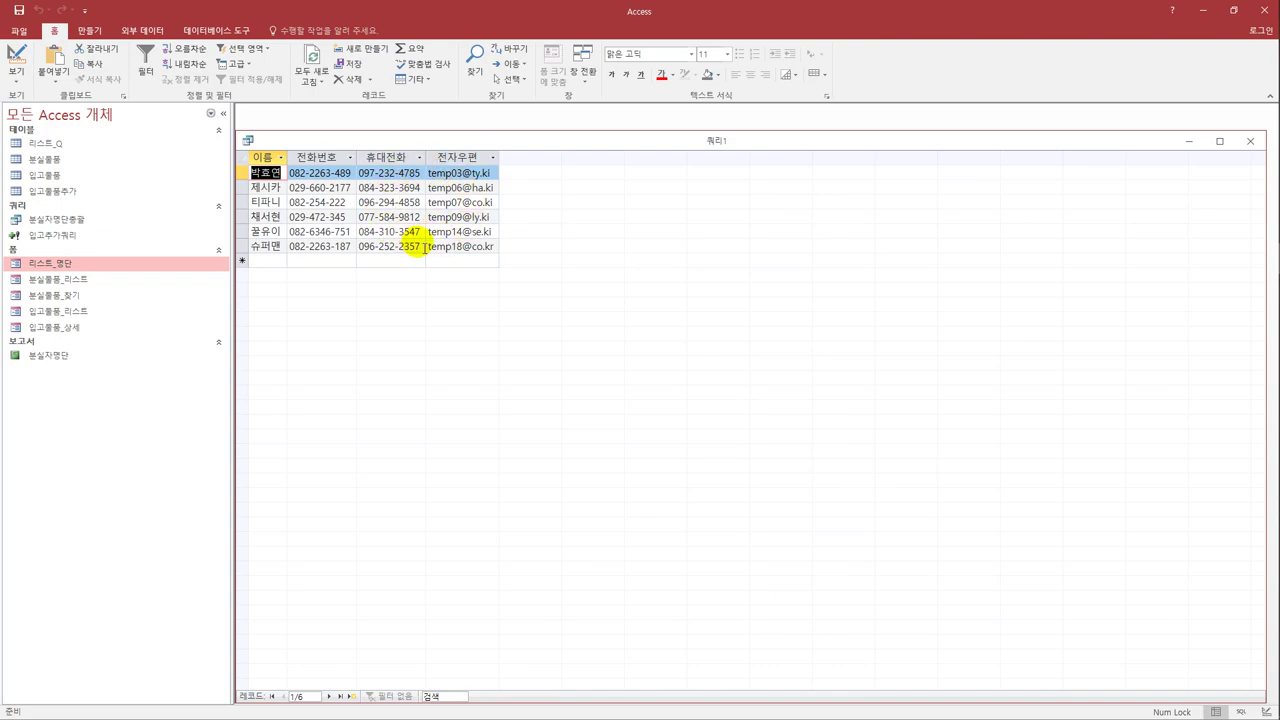
# Save the query as 입고오류신청자 and close it.
pyautogui.click(18, 10)
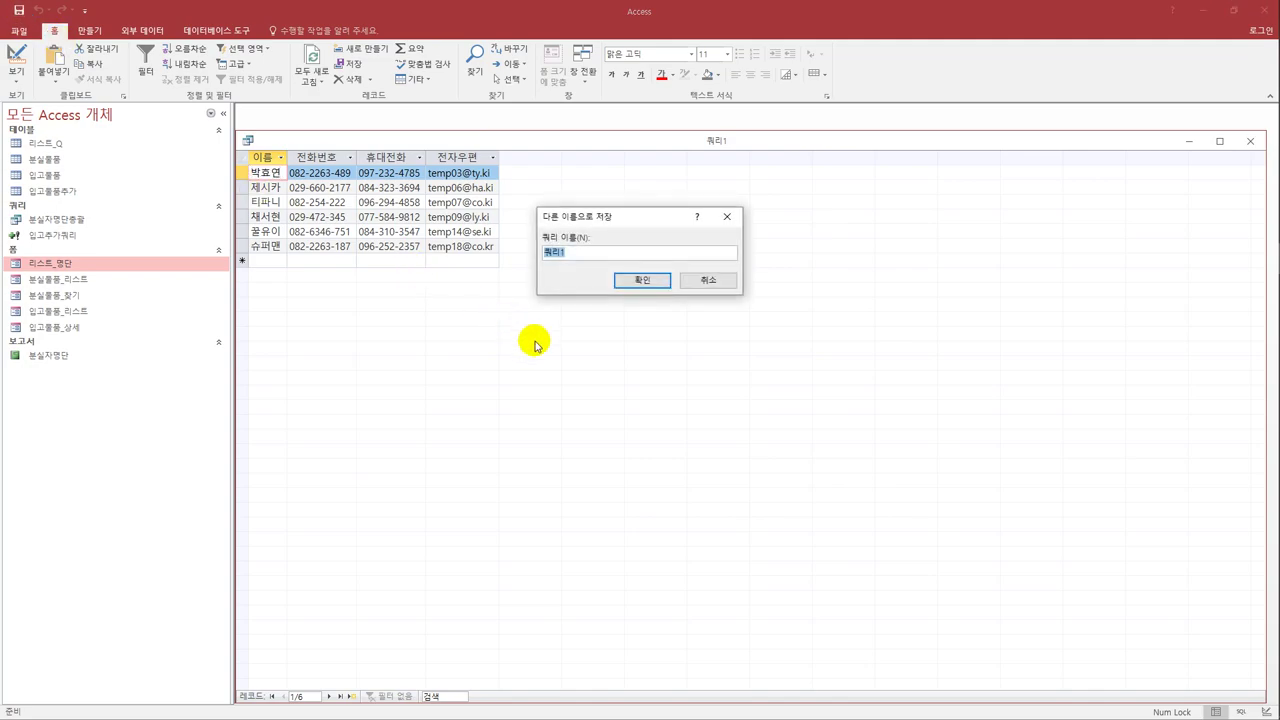
pyautogui.write('이')
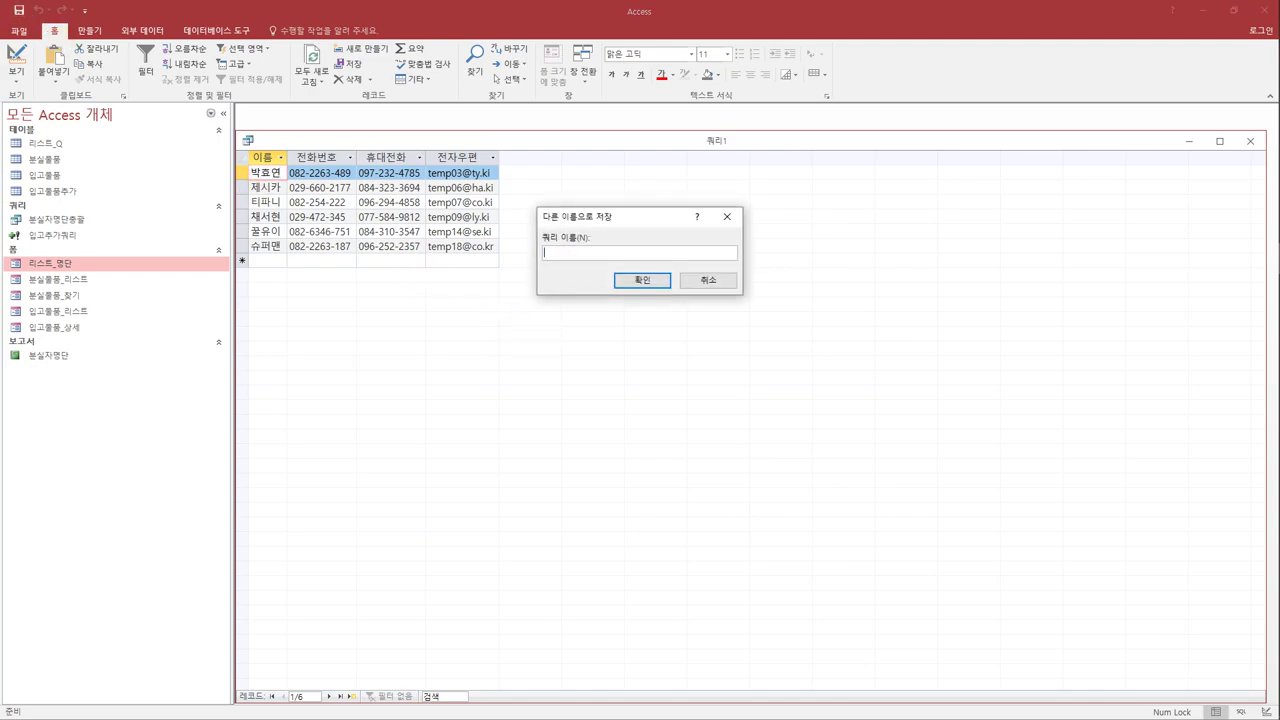
pyautogui.write('고오류신청자')
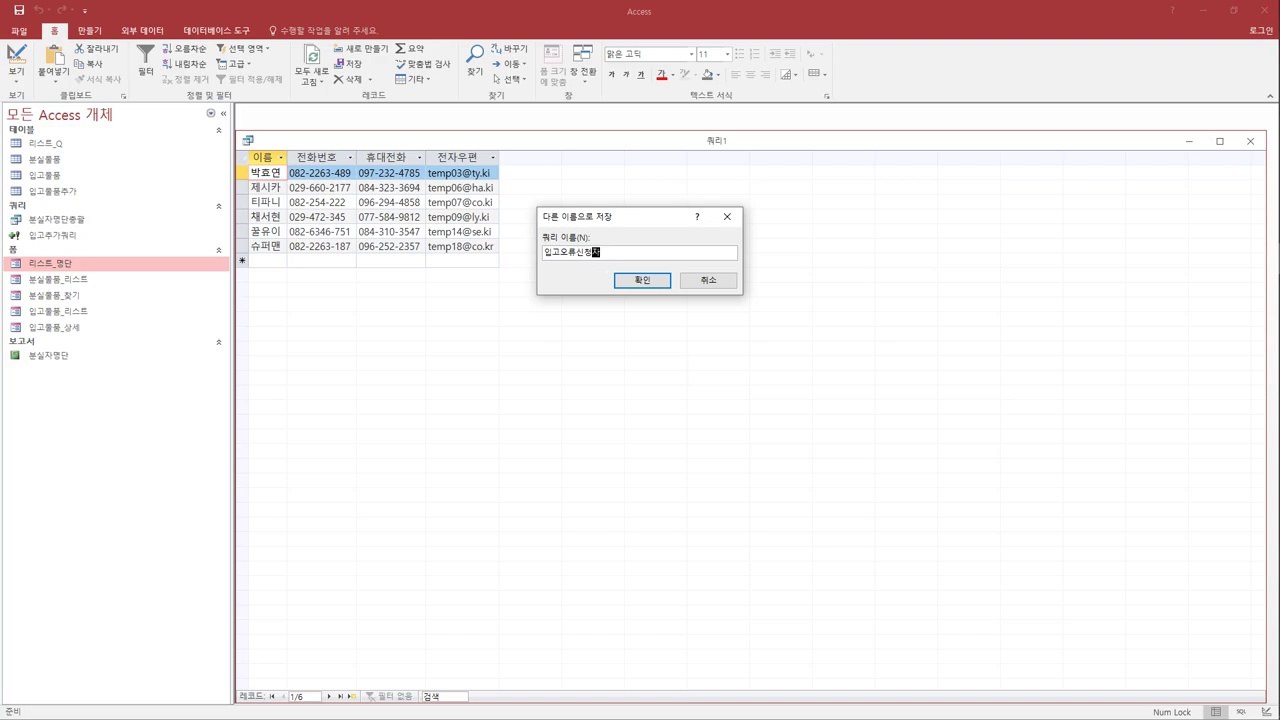
pyautogui.click(622, 283)
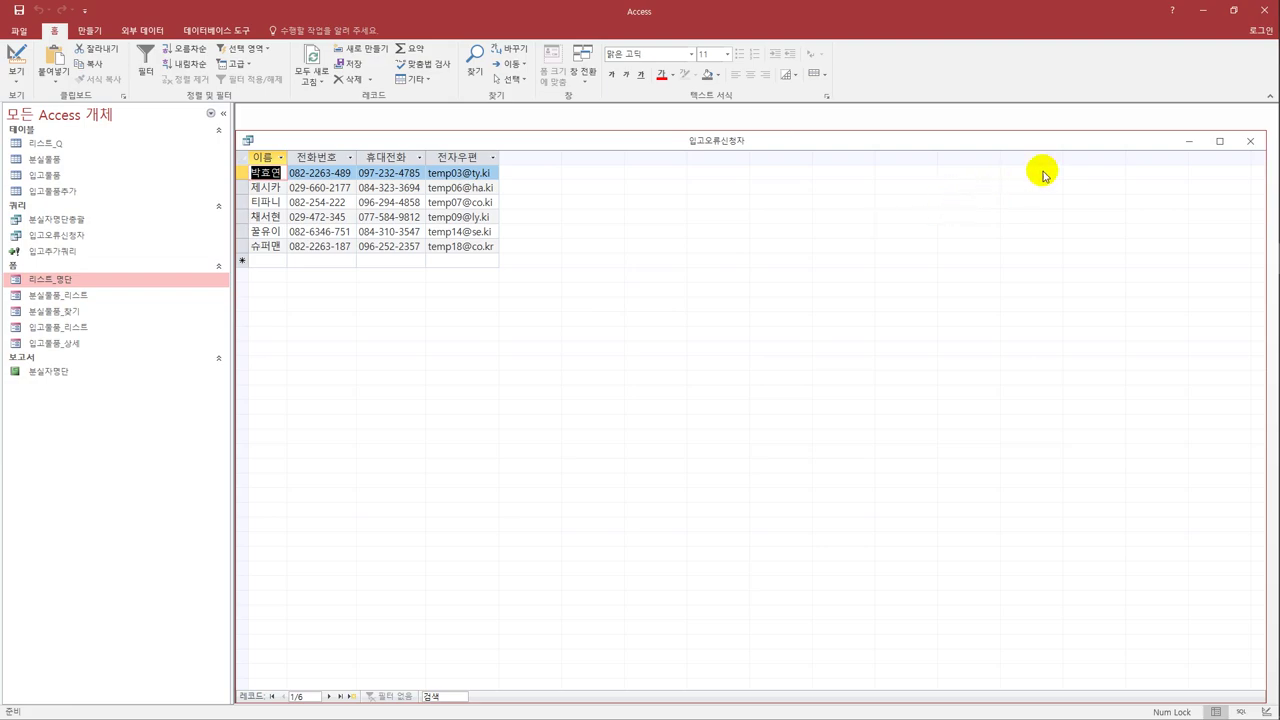
pyautogui.click(1247, 142)
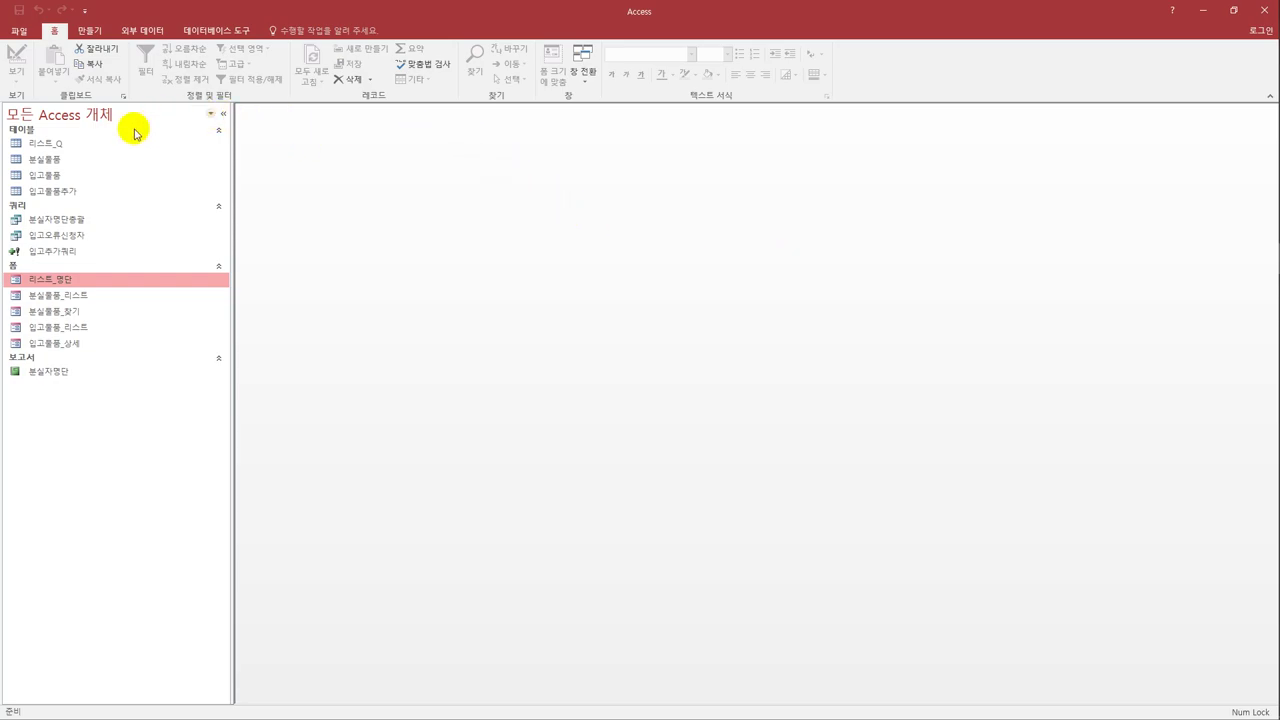
# Create a new query in Design view with the 분실물품 and 입고물품 tables.
pyautogui.click(88, 31)
pyautogui.click(207, 74)
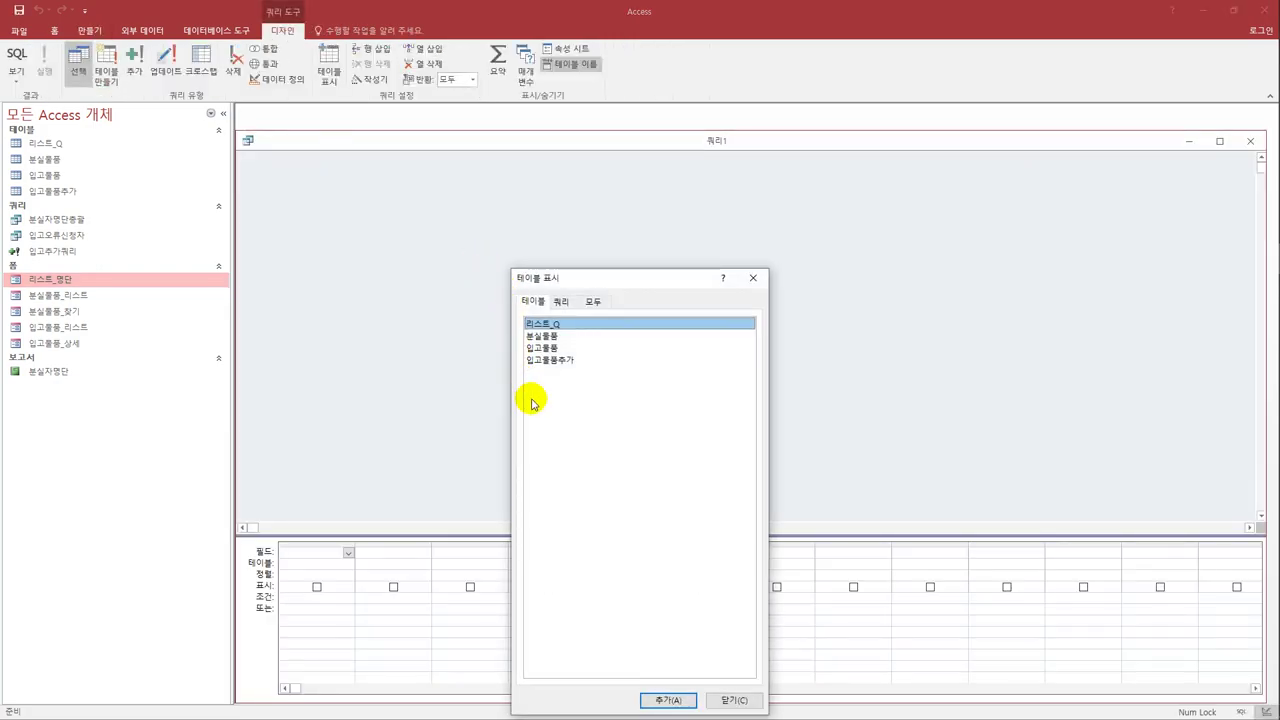
pyautogui.doubleClick(552, 337)
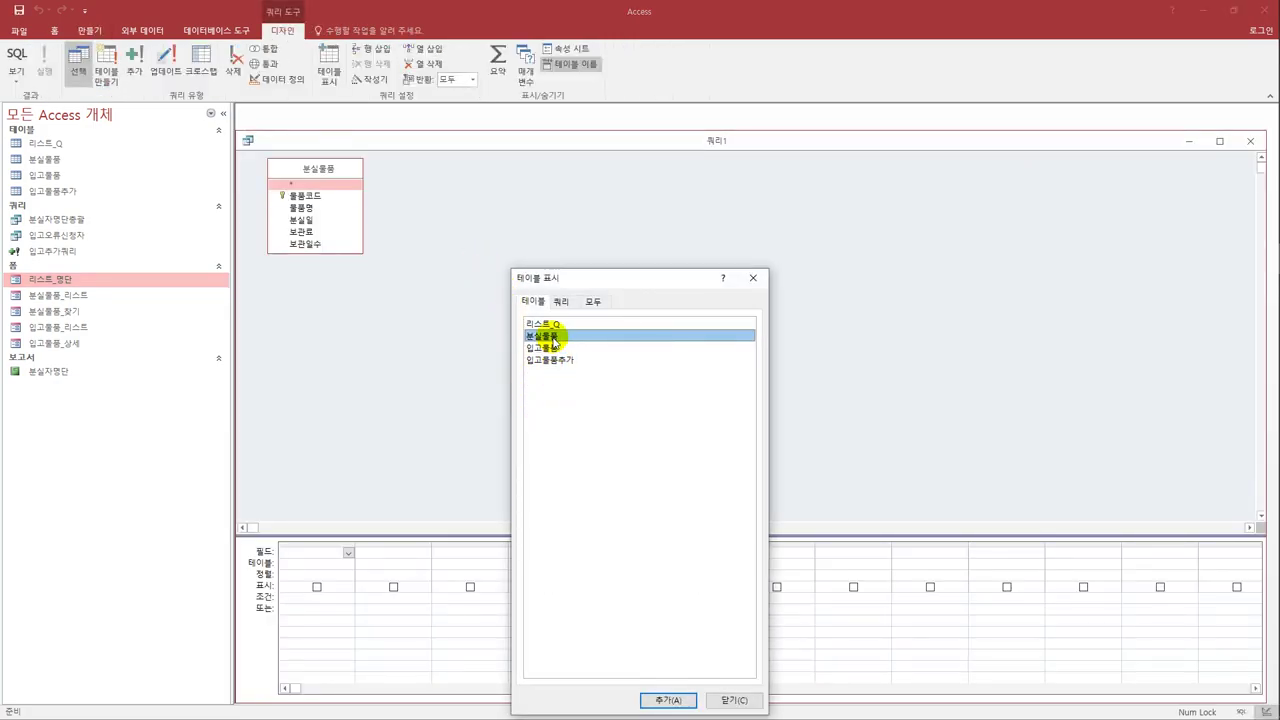
pyautogui.doubleClick(553, 348)
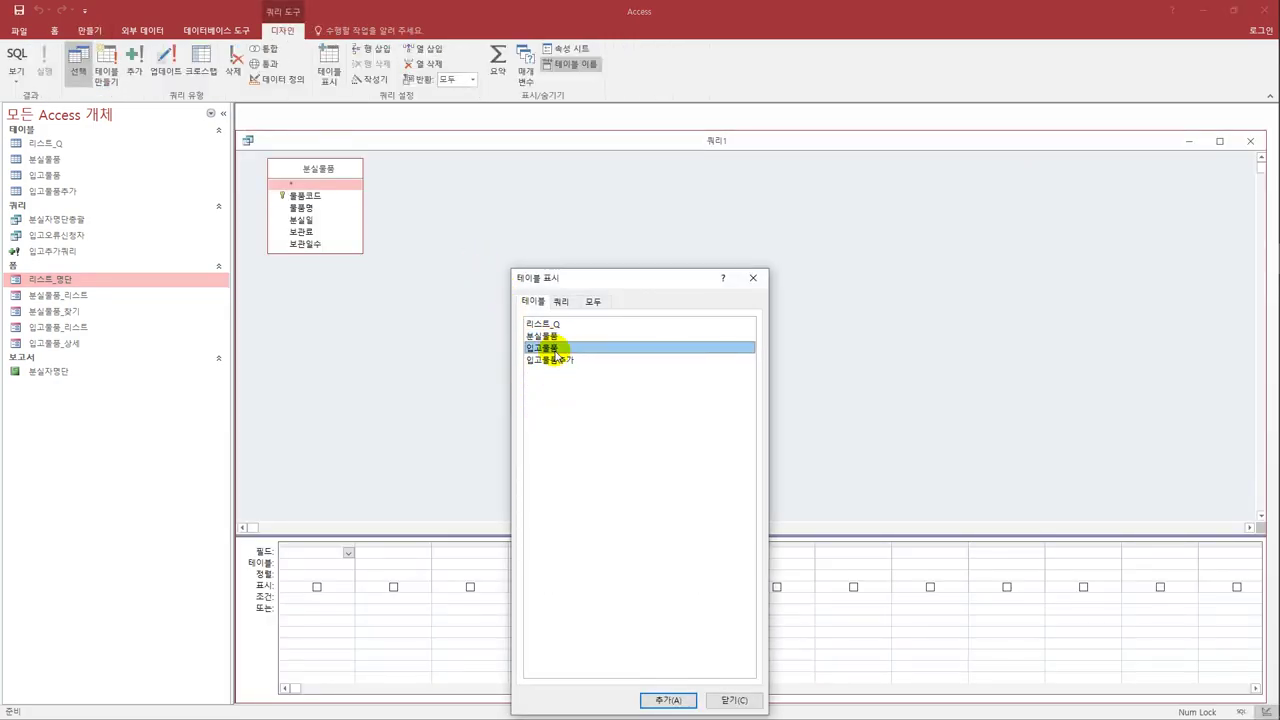
pyautogui.click(753, 279)
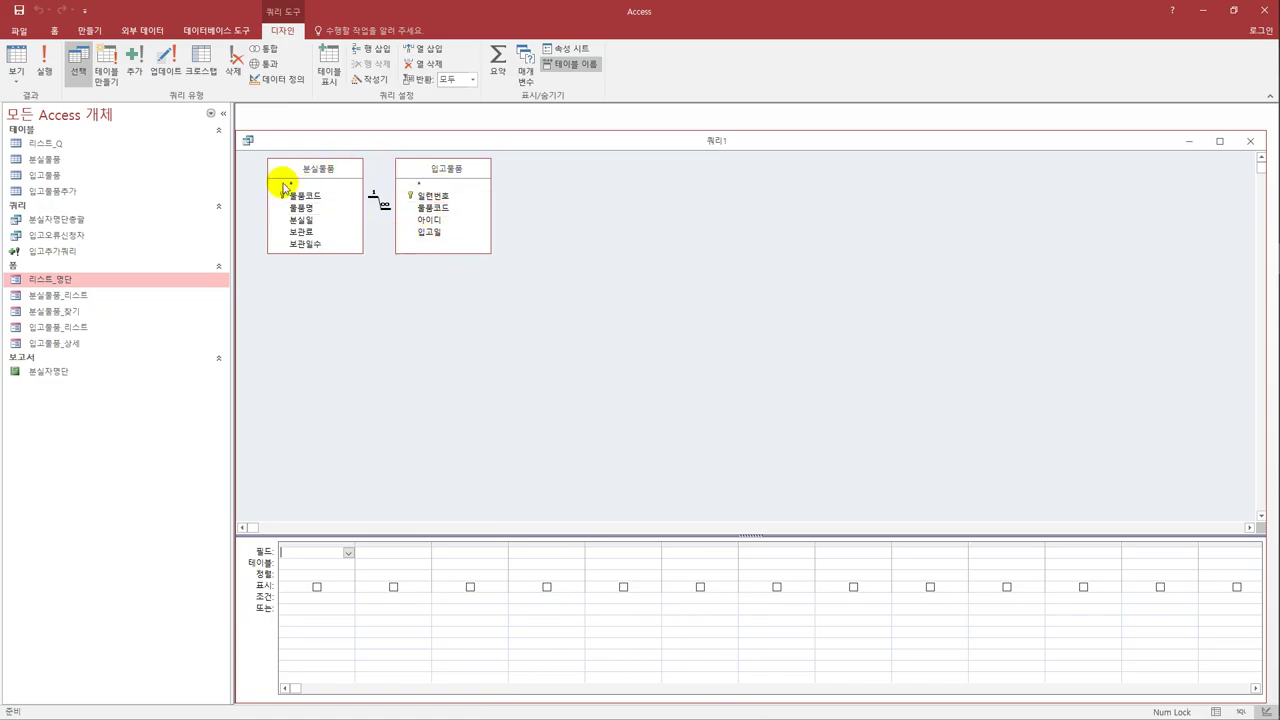
# Add the 물품명, 보관료 and 물품코드 fields from 분실물품 to the query grid.
pyautogui.click(310, 209)
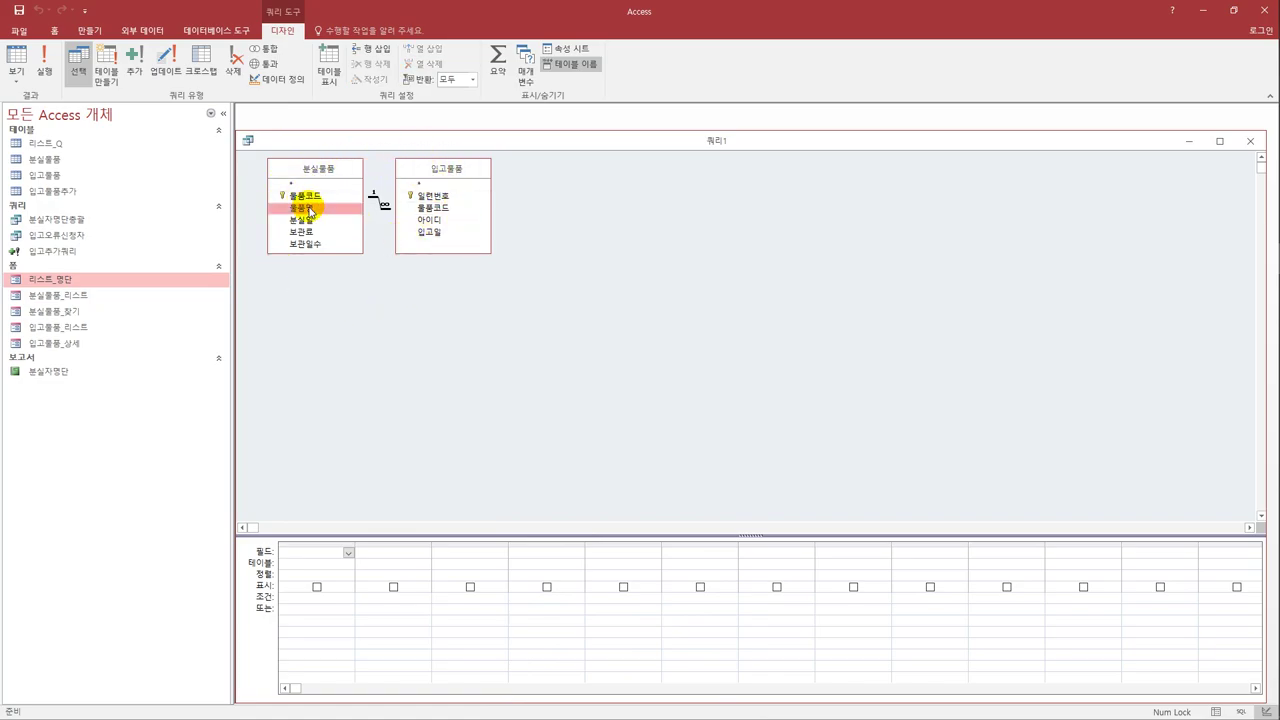
pyautogui.doubleClick(310, 209)
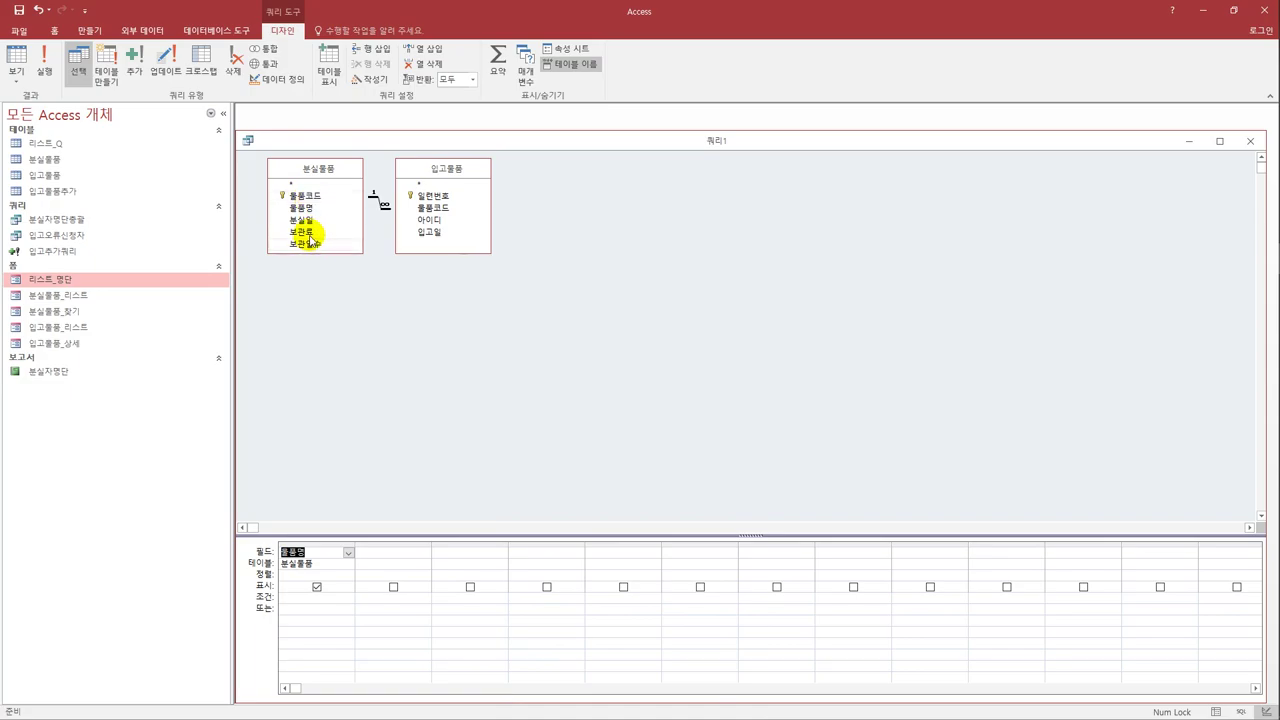
pyautogui.click(310, 234)
pyautogui.doubleClick(311, 234)
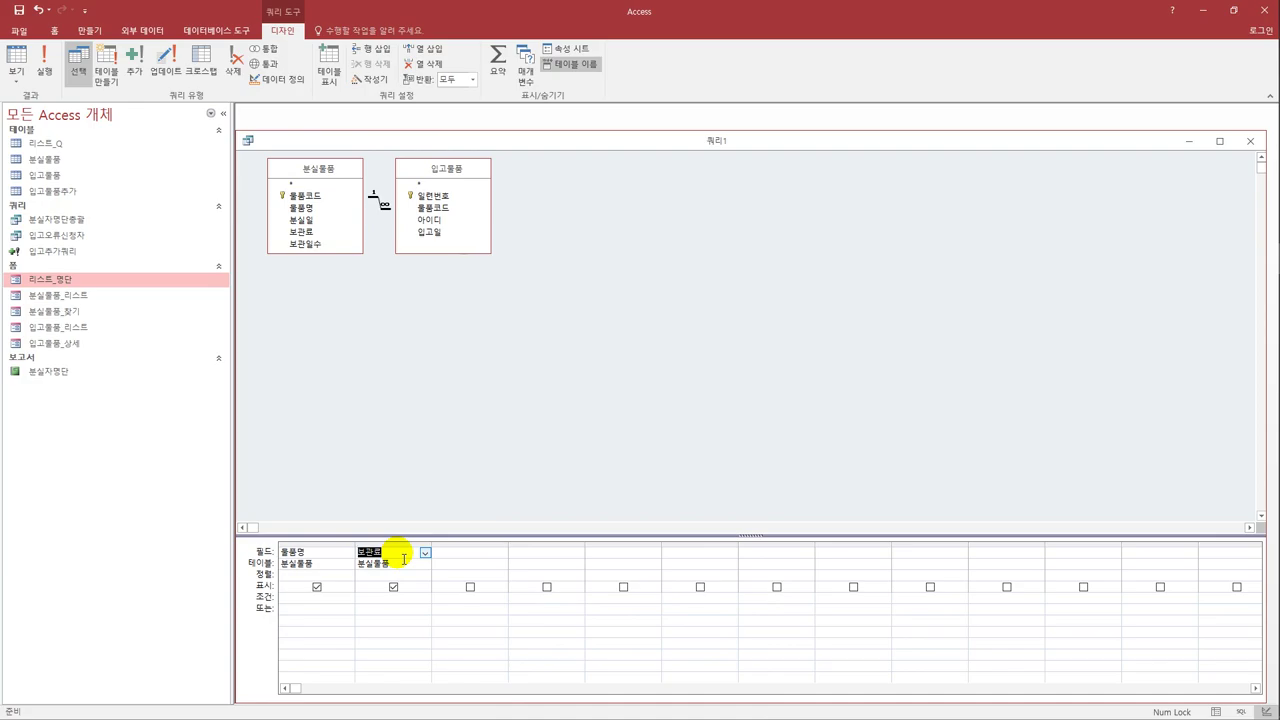
pyautogui.click(490, 555)
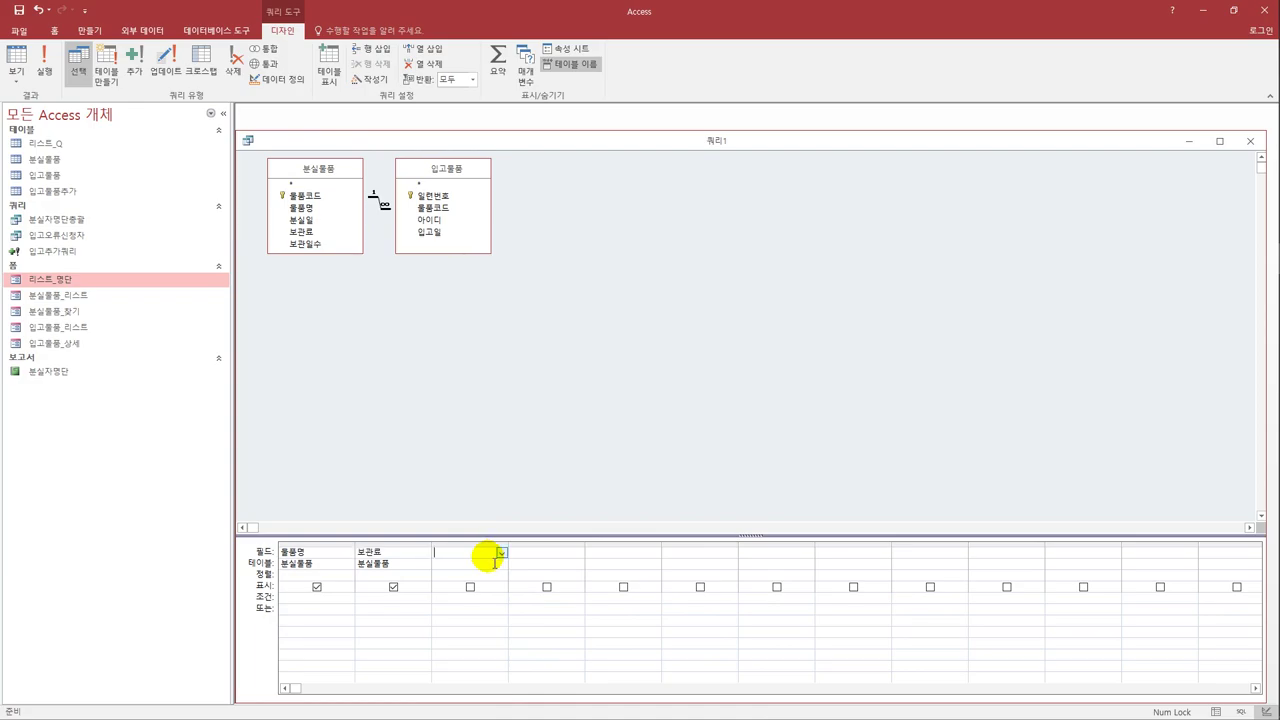
pyautogui.doubleClick(318, 196)
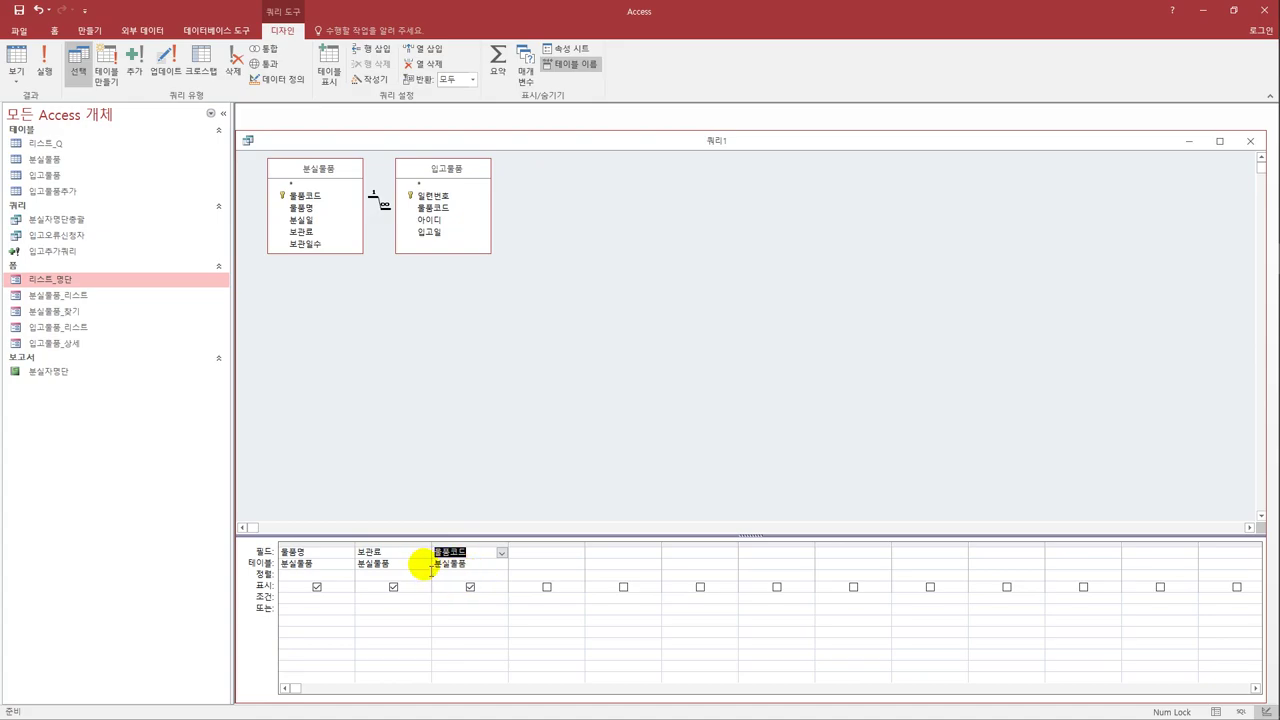
# Sort the query by 물품코드 in descending order (내림차순).
pyautogui.click(500, 576)
pyautogui.click(501, 577)
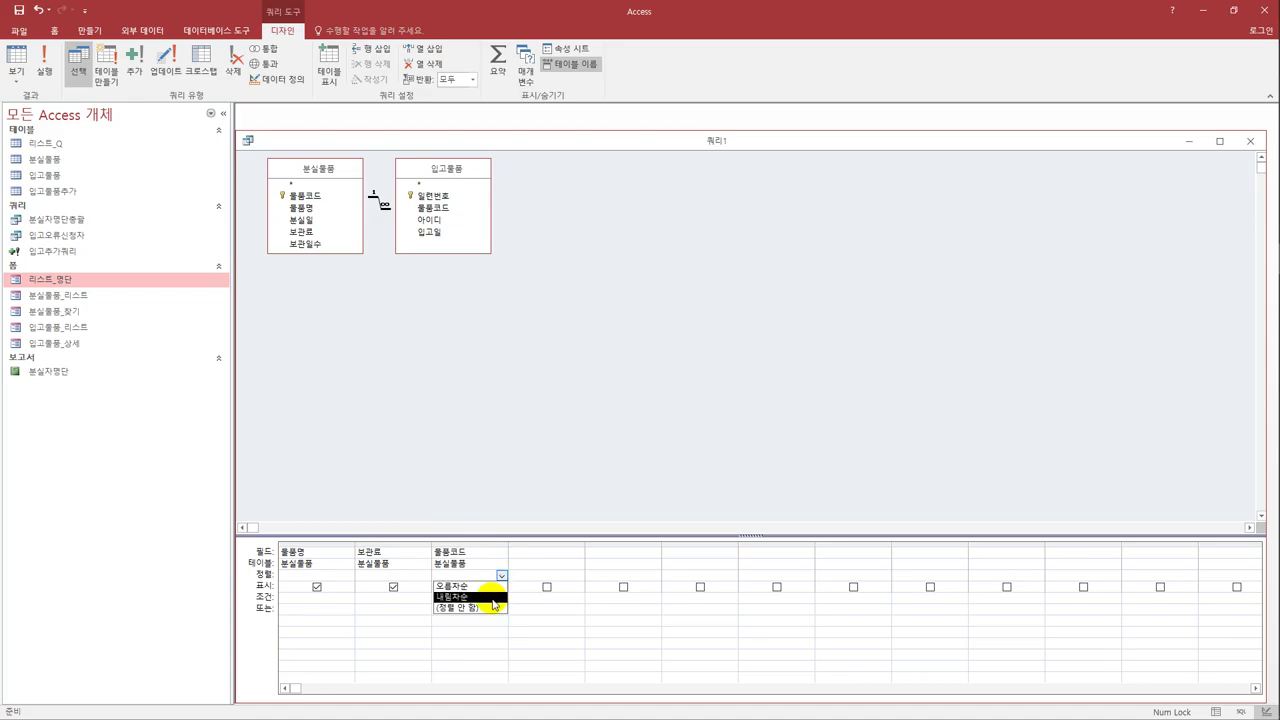
pyautogui.click(492, 597)
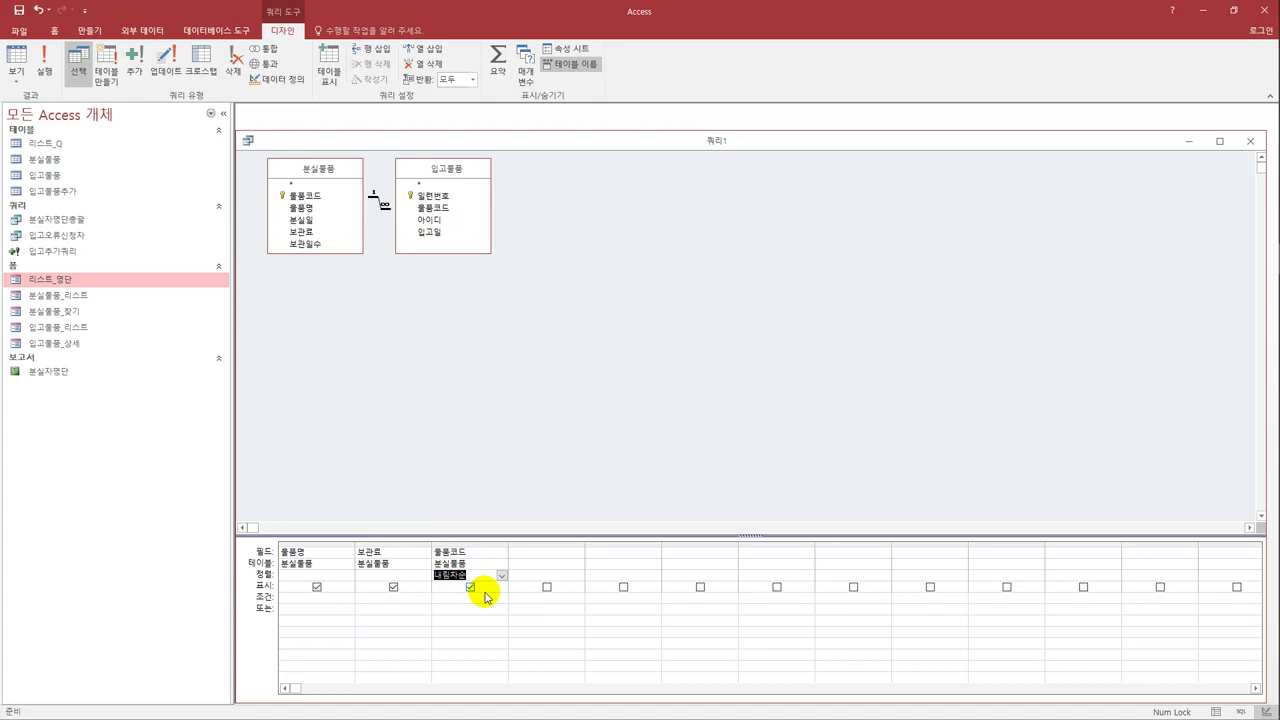
# Turn on query totals and summarize 물품코드 by 개수 and 보관료 by 합계.
pyautogui.click(495, 58)
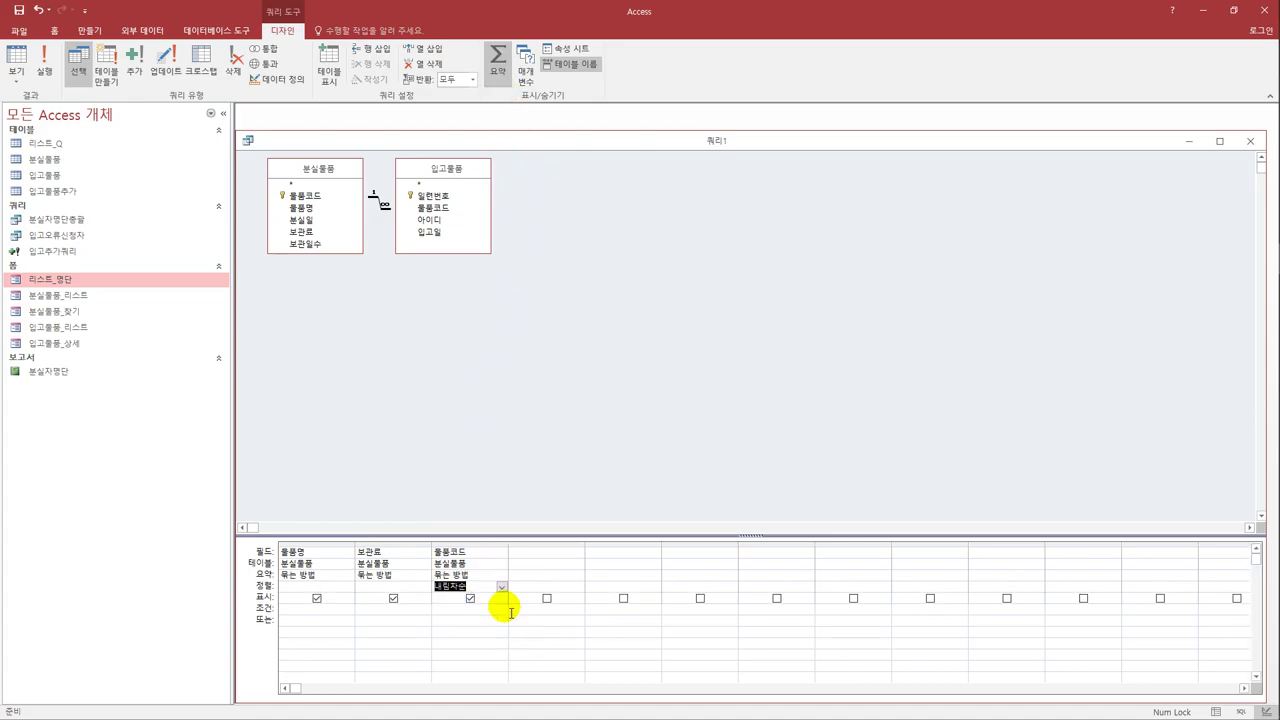
pyautogui.click(498, 578)
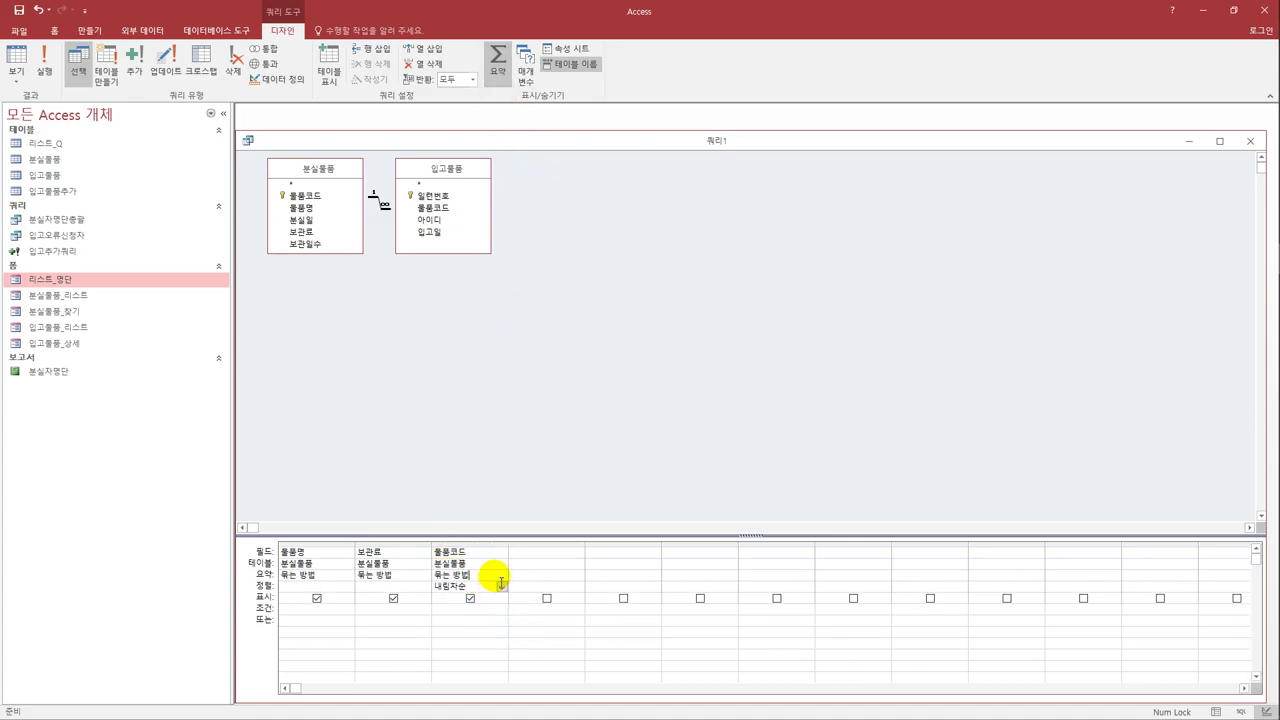
pyautogui.click(501, 577)
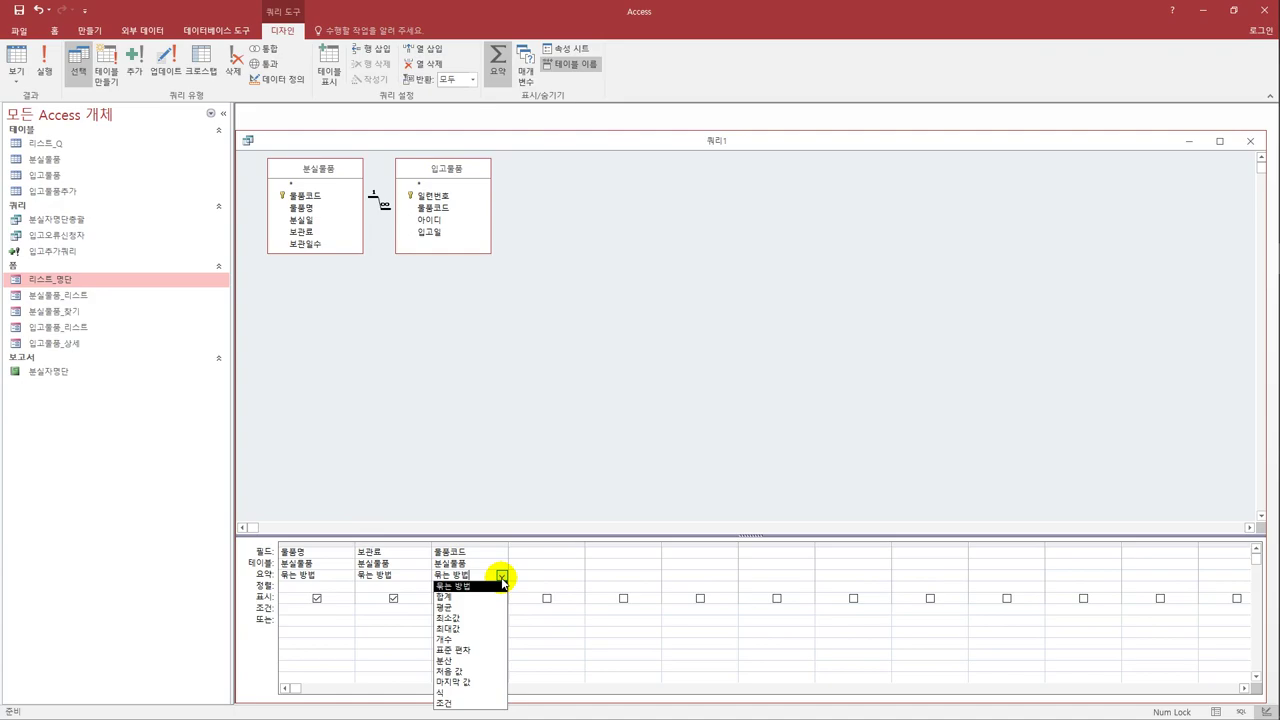
pyautogui.click(476, 640)
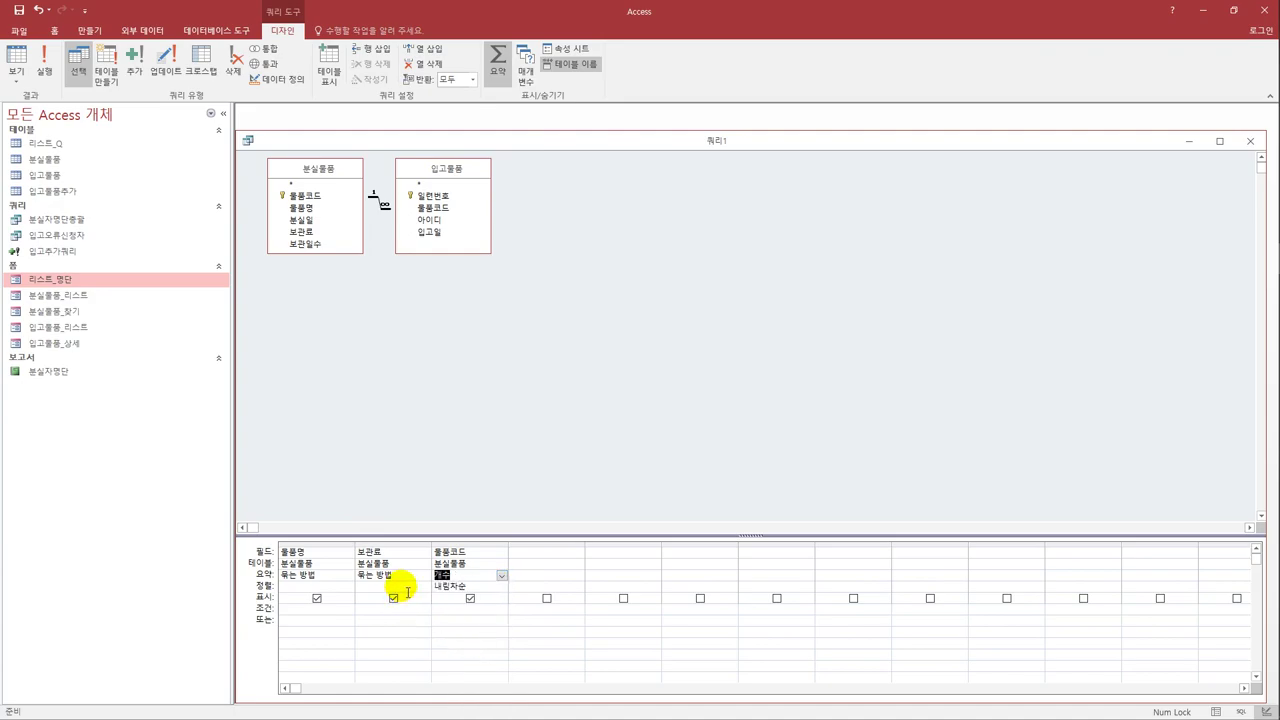
pyautogui.click(400, 575)
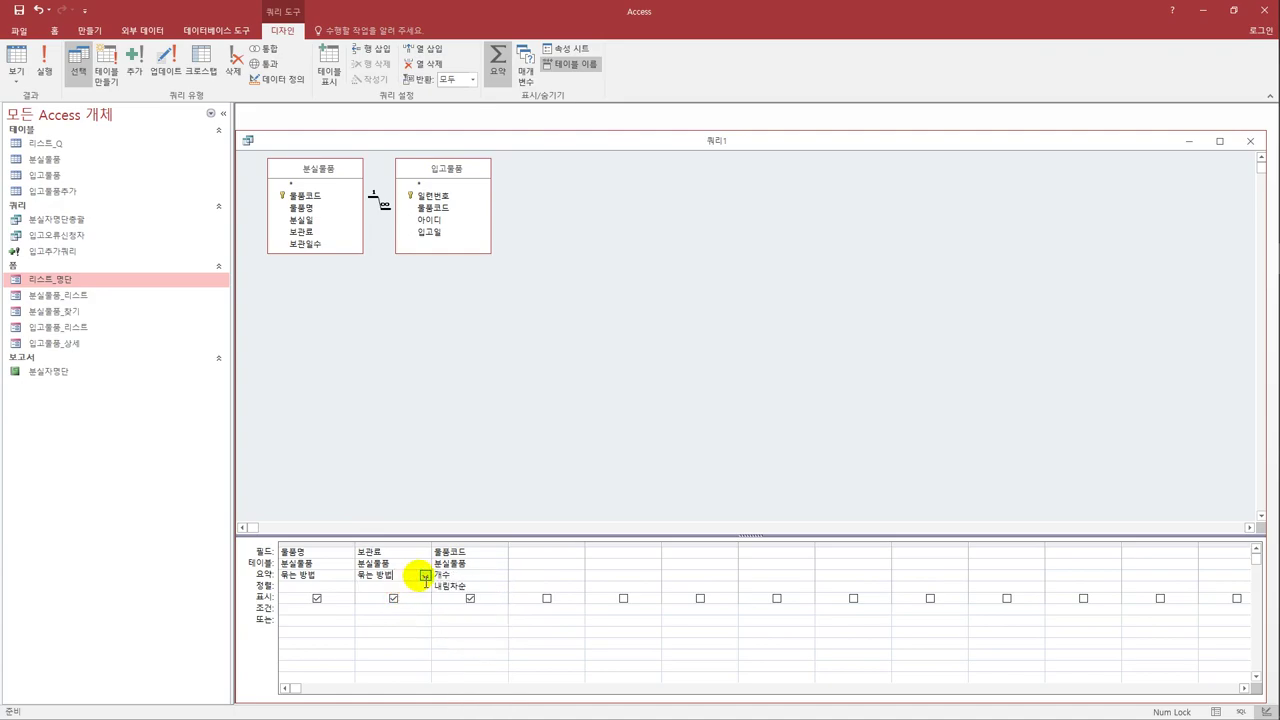
pyautogui.click(425, 576)
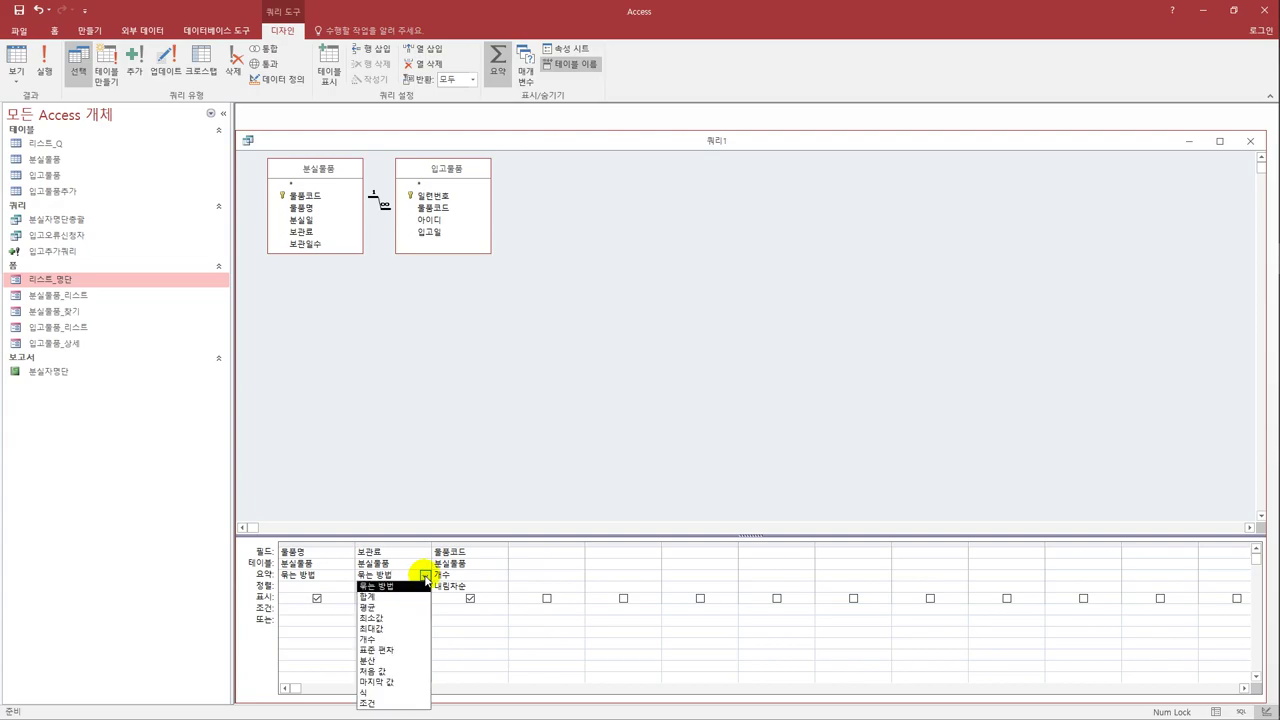
pyautogui.click(402, 597)
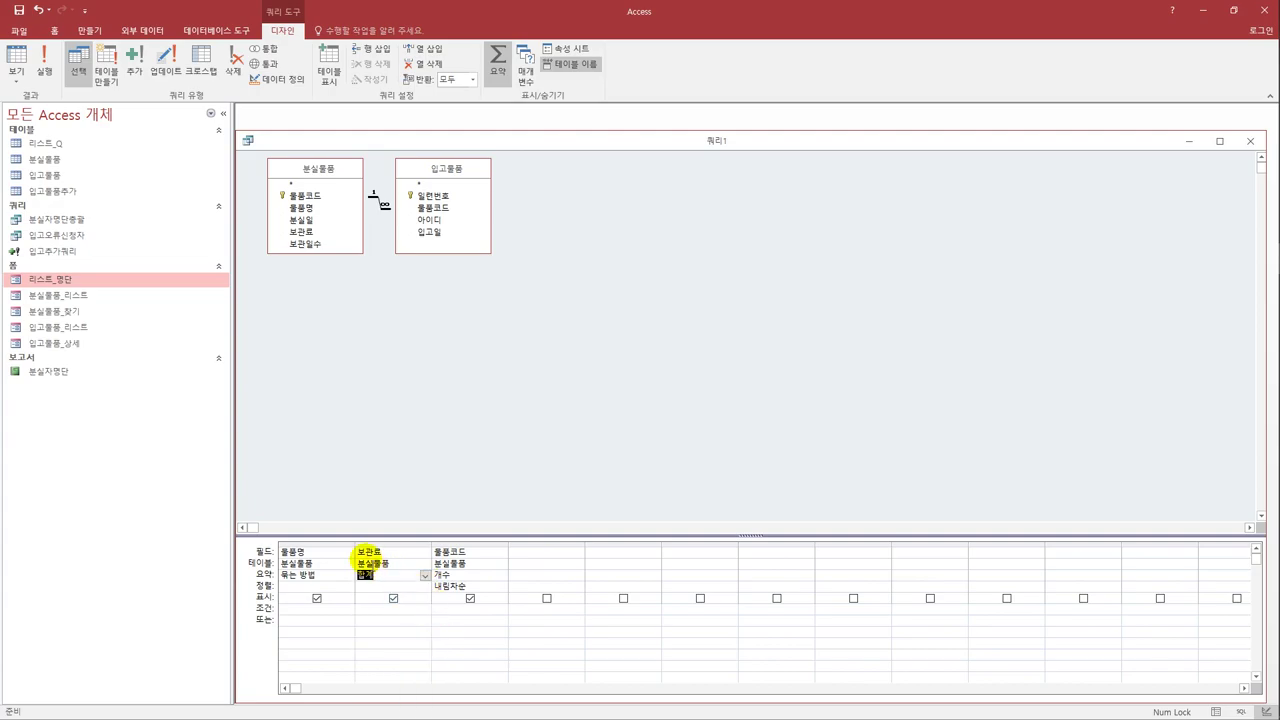
# Preview the totals query results and fit the 보관료 sum and 물품코드 count columns to their contents.
pyautogui.click(365, 552)
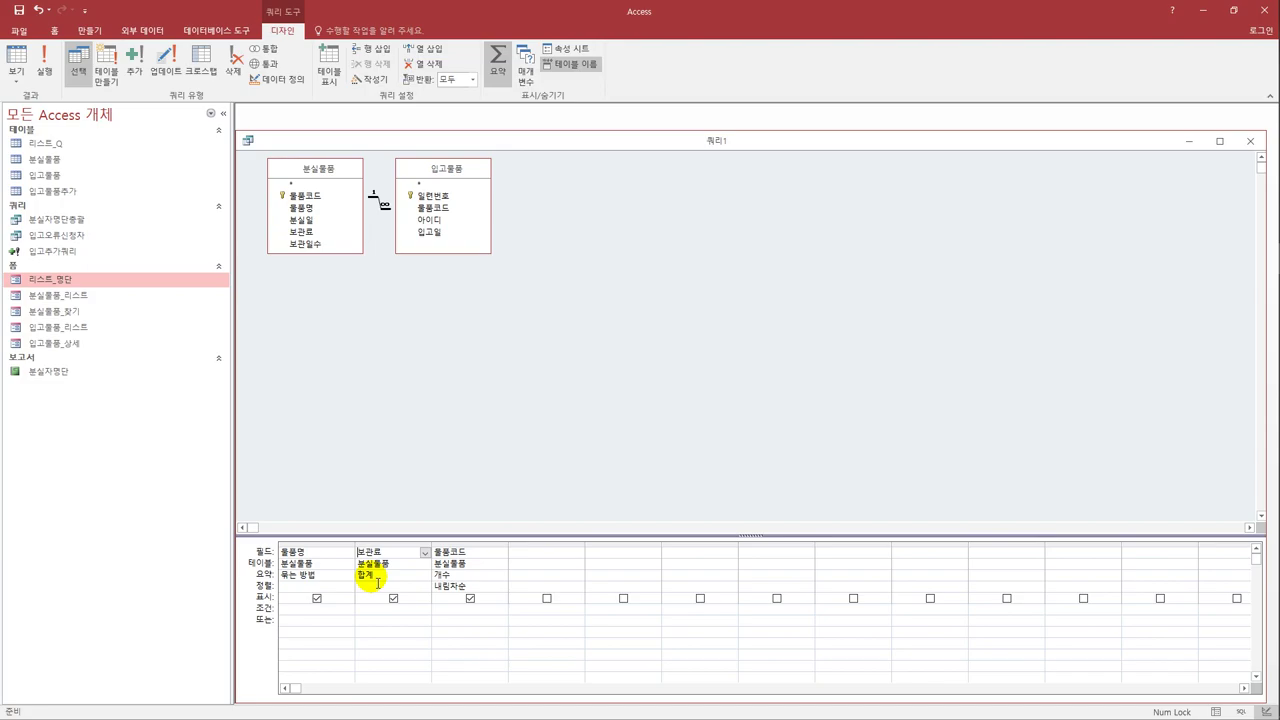
pyautogui.click(17, 58)
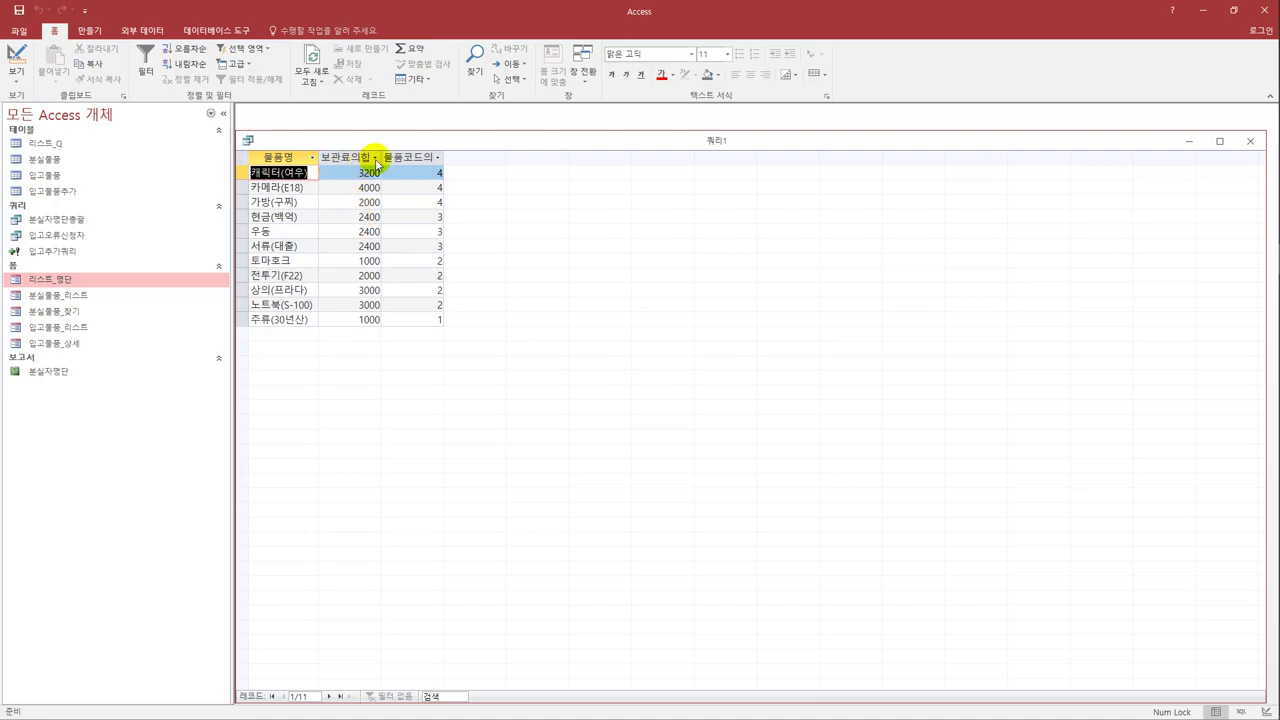
pyautogui.doubleClick(380, 160)
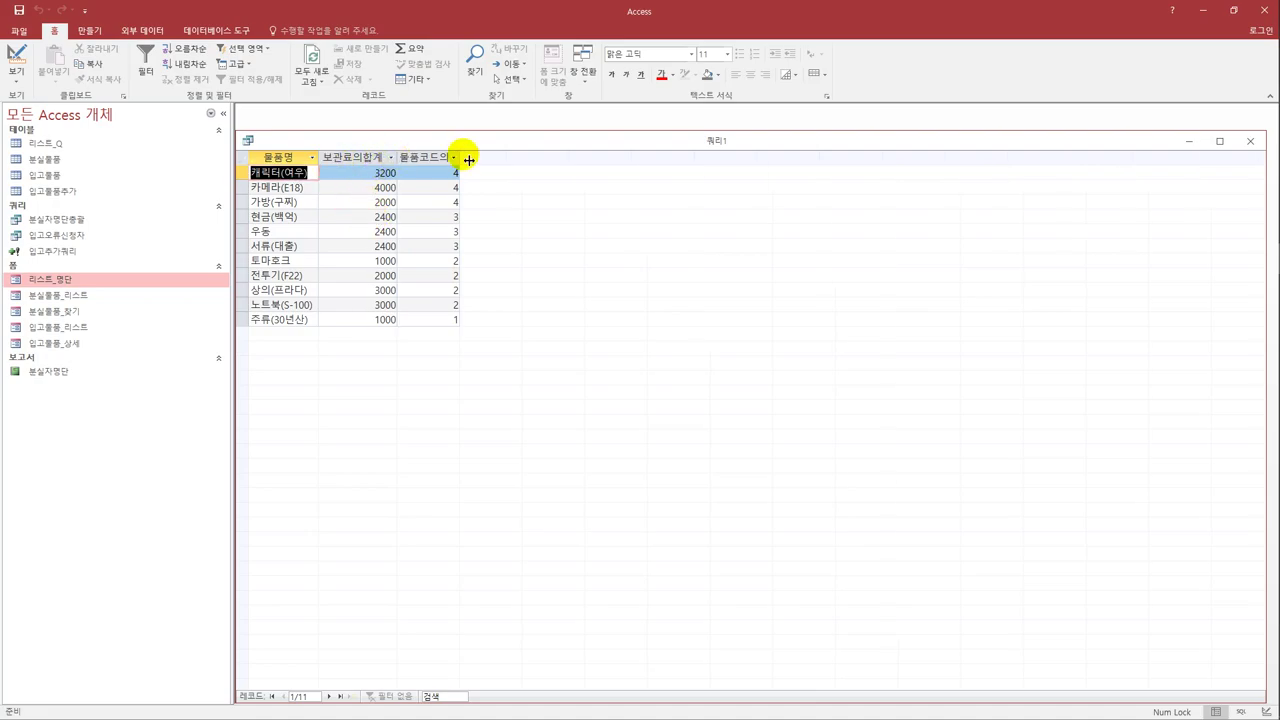
pyautogui.doubleClick(468, 160)
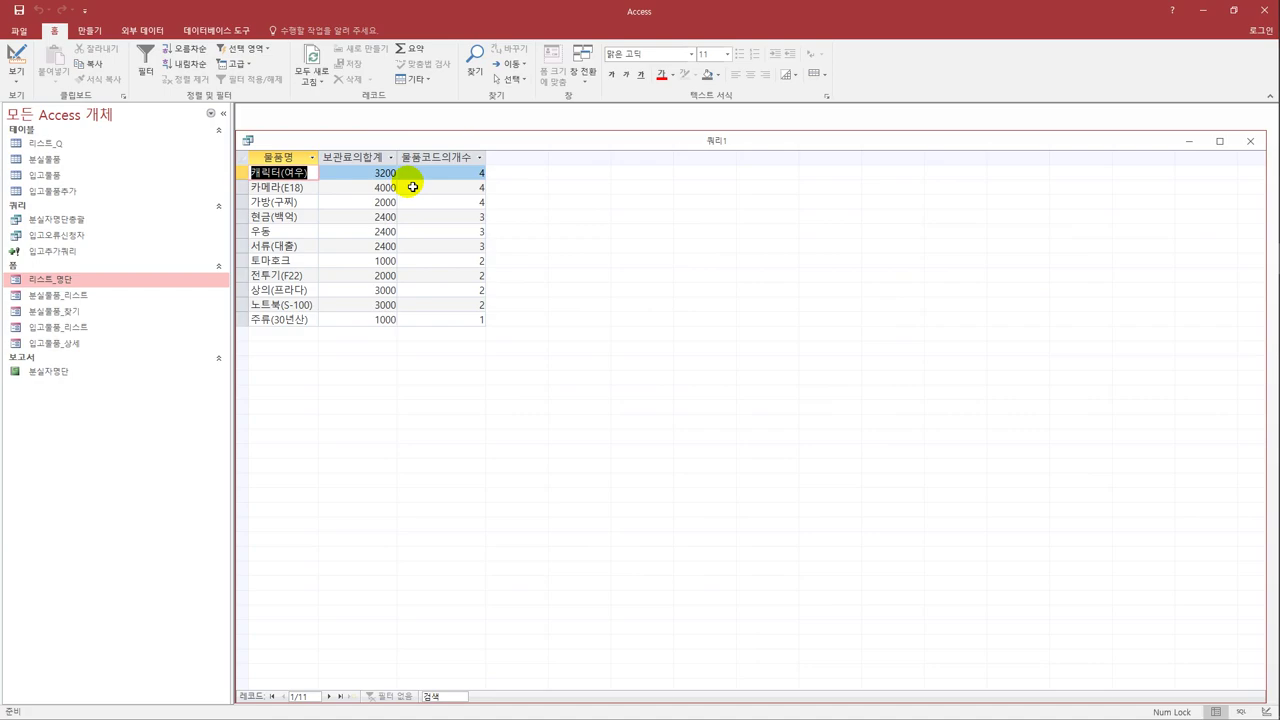
pyautogui.click(16, 56)
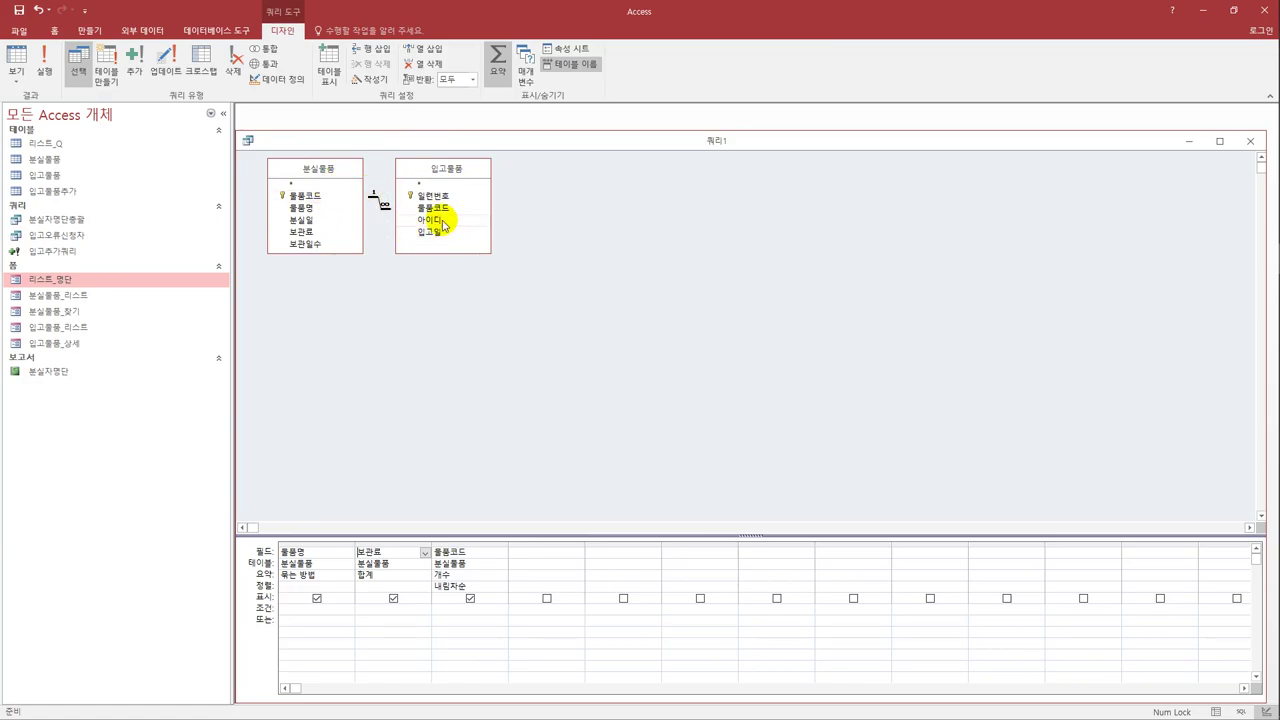
# Change the join to include all 분실물품 records and only matching 입고물품 records, and check the query results.
pyautogui.doubleClick(378, 200)
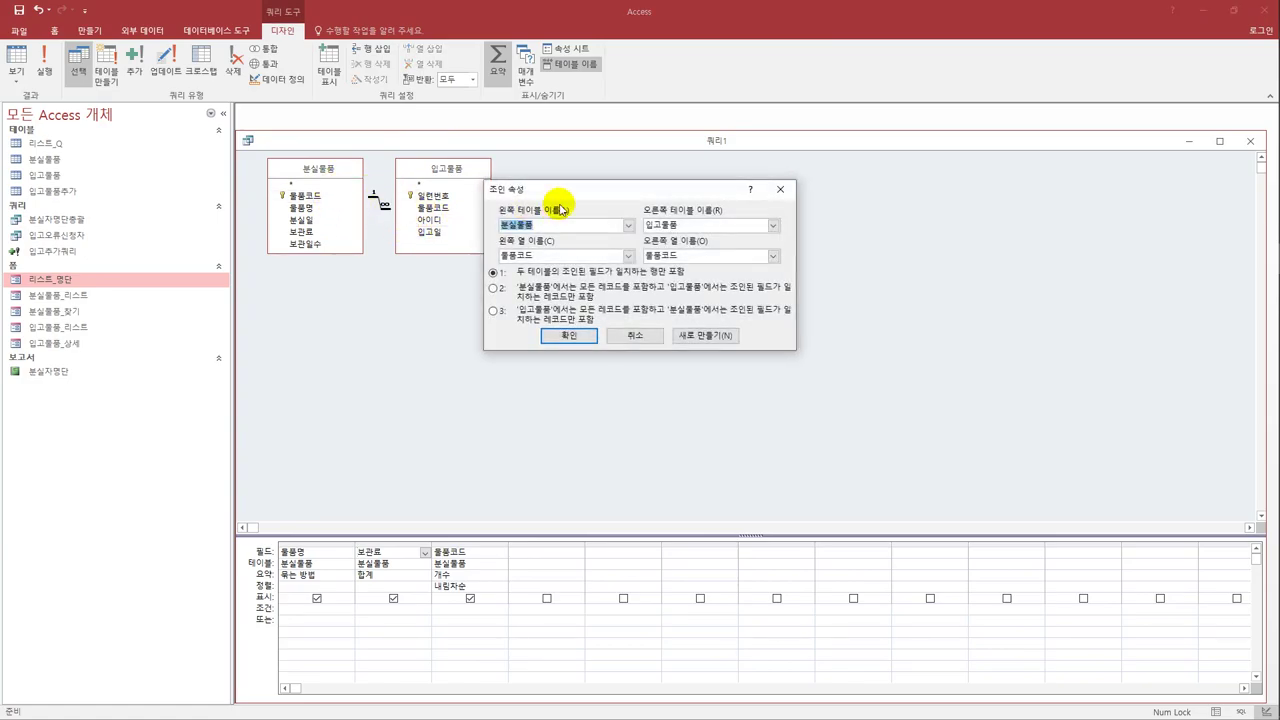
pyautogui.moveTo(563, 190); pyautogui.dragTo(599, 214)
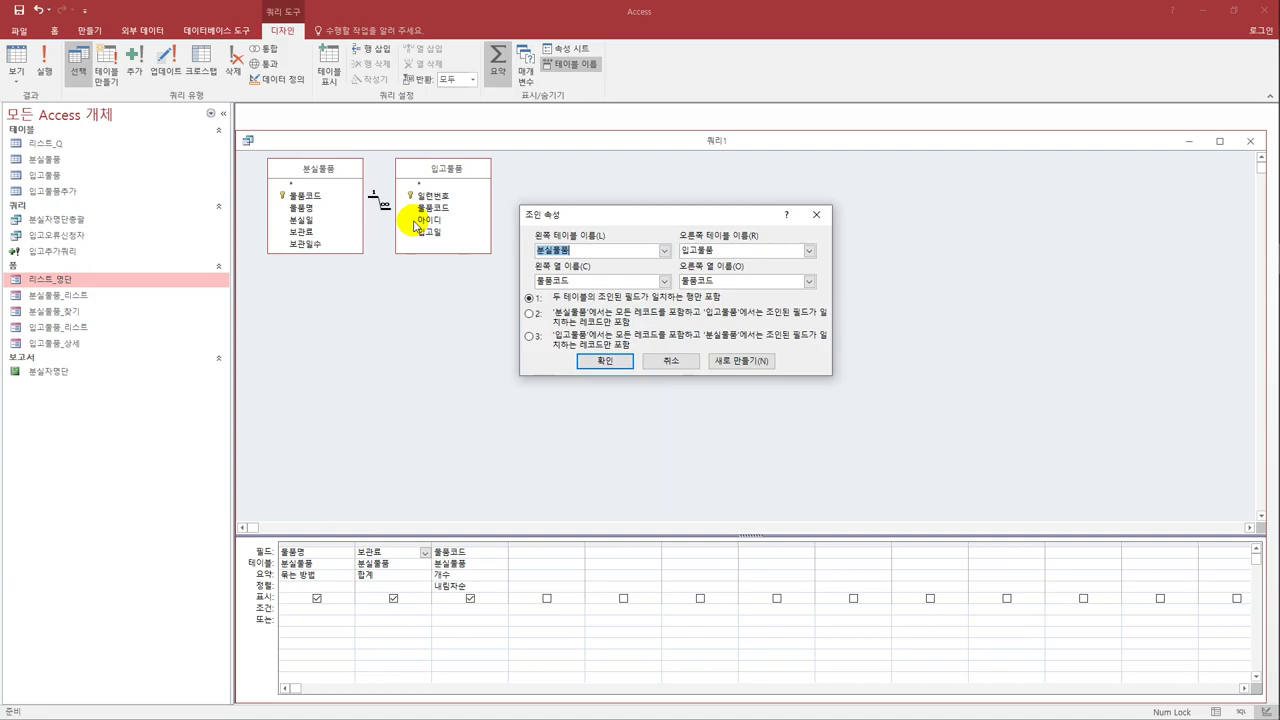
pyautogui.click(528, 314)
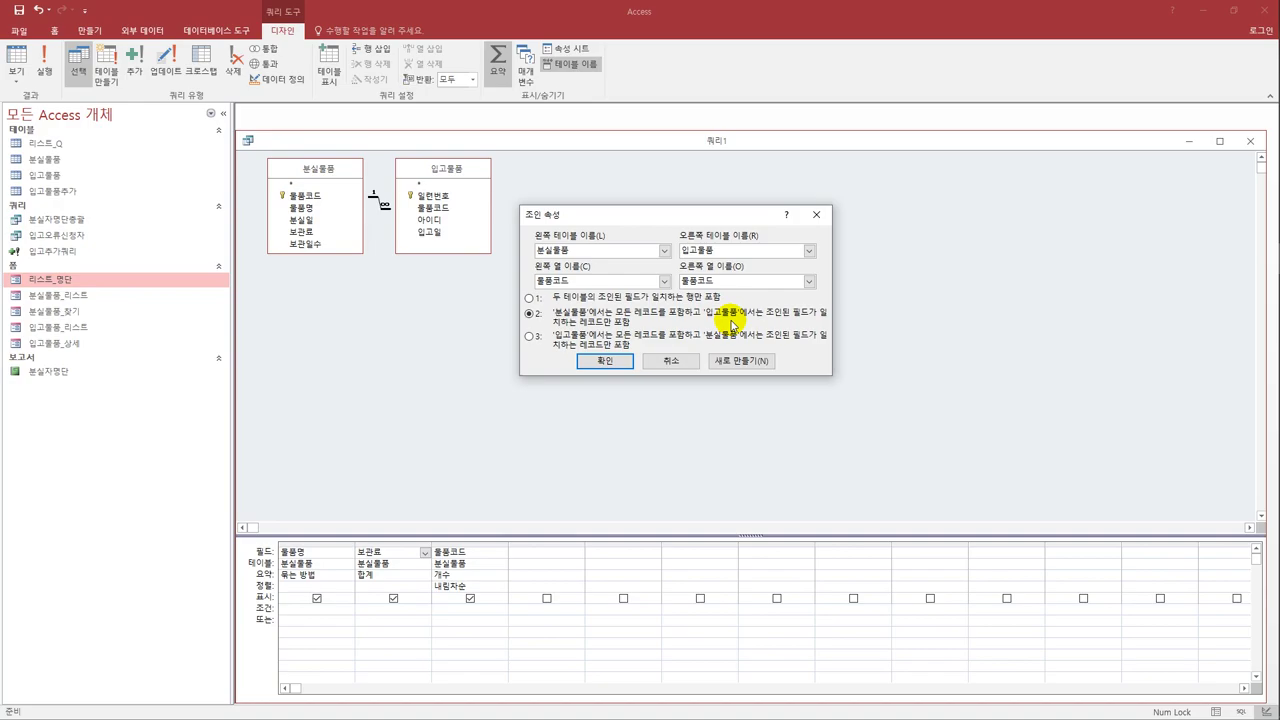
pyautogui.click(587, 362)
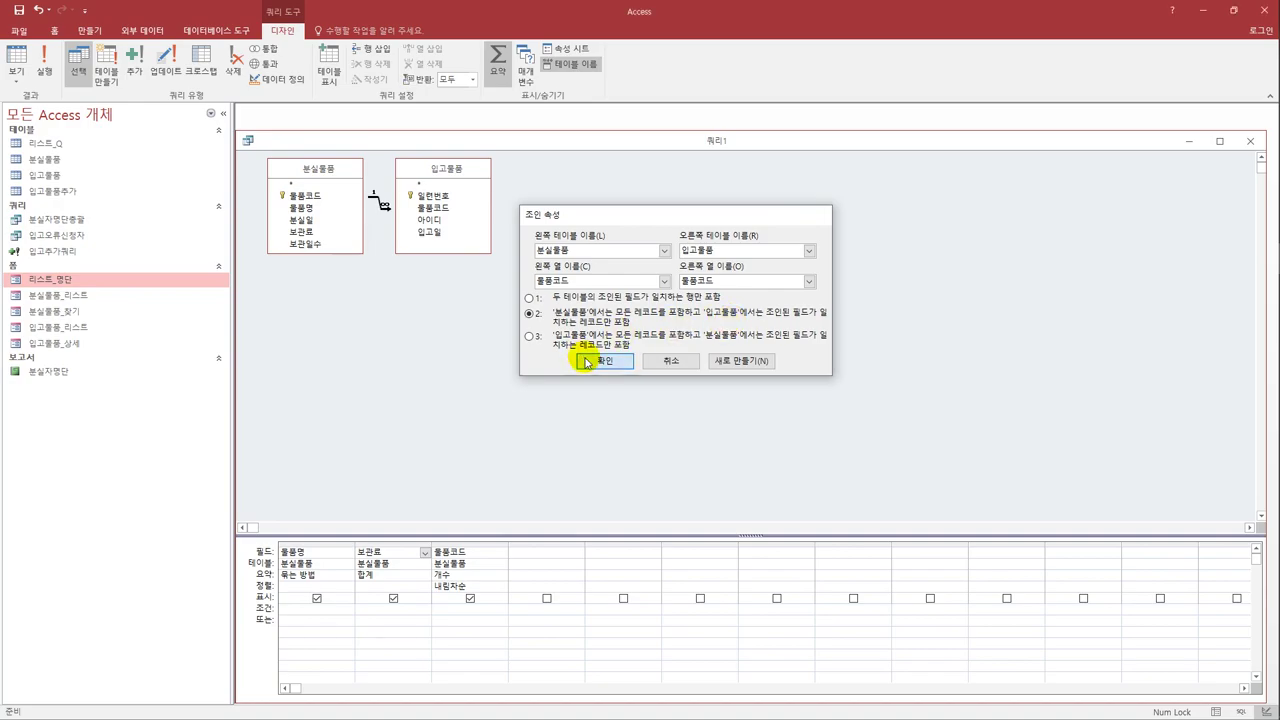
pyautogui.click(16, 62)
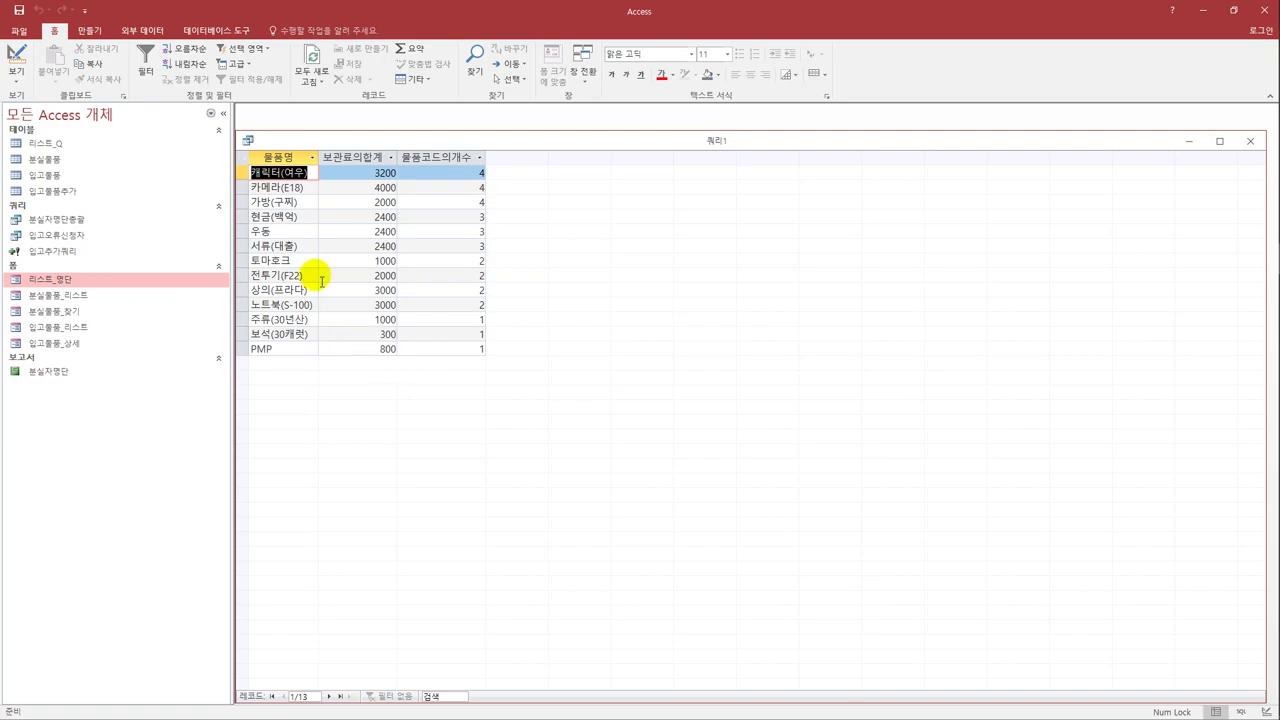
pyautogui.click(16, 56)
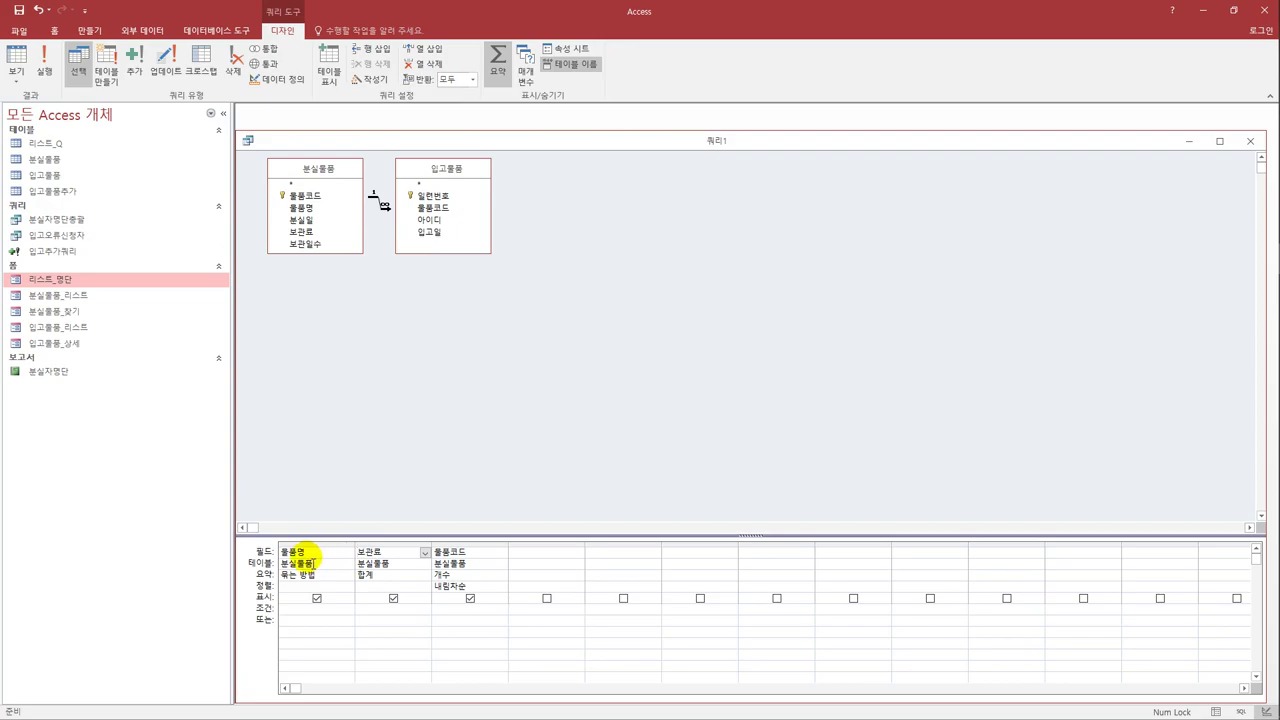
# Give the 물품명 field the alias 물품이름 and the 보관료 field the alias 보관금액.
pyautogui.click(284, 551)
pyautogui.write('물')
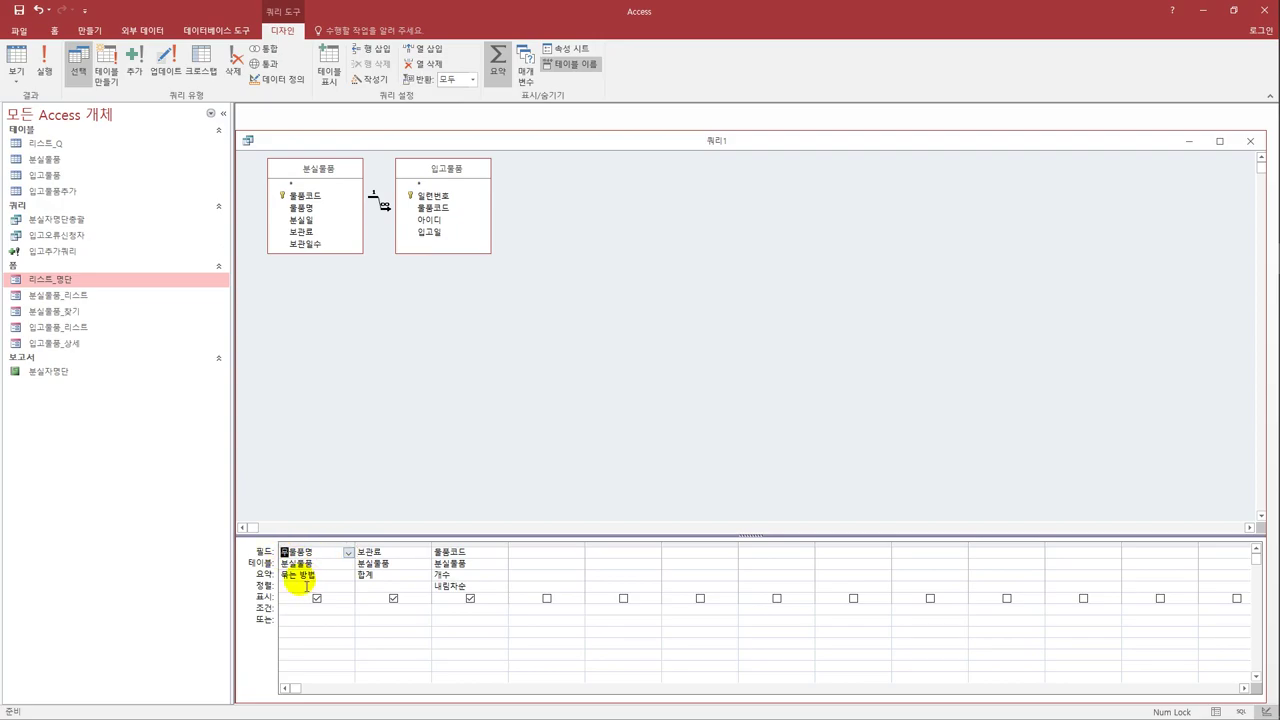
pyautogui.write('품이름:')
pyautogui.press('Tab')
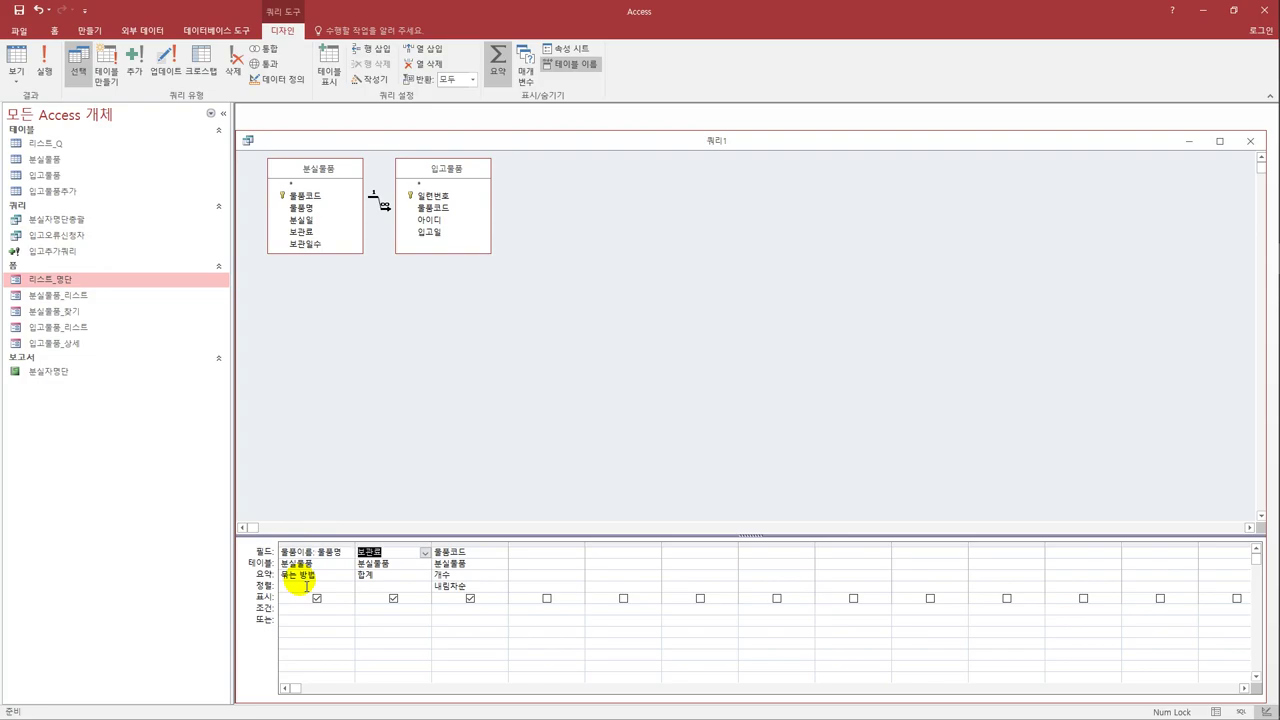
pyautogui.click(359, 552)
pyautogui.write('보관')
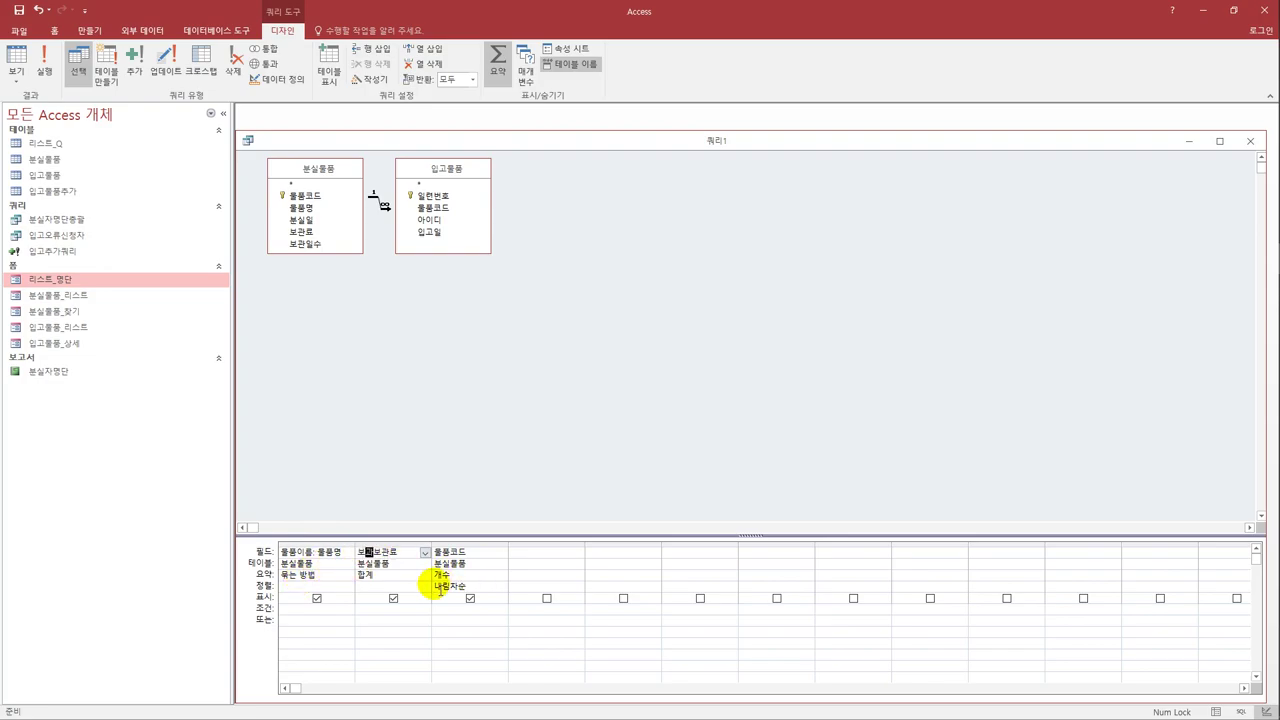
pyautogui.write('금액:')
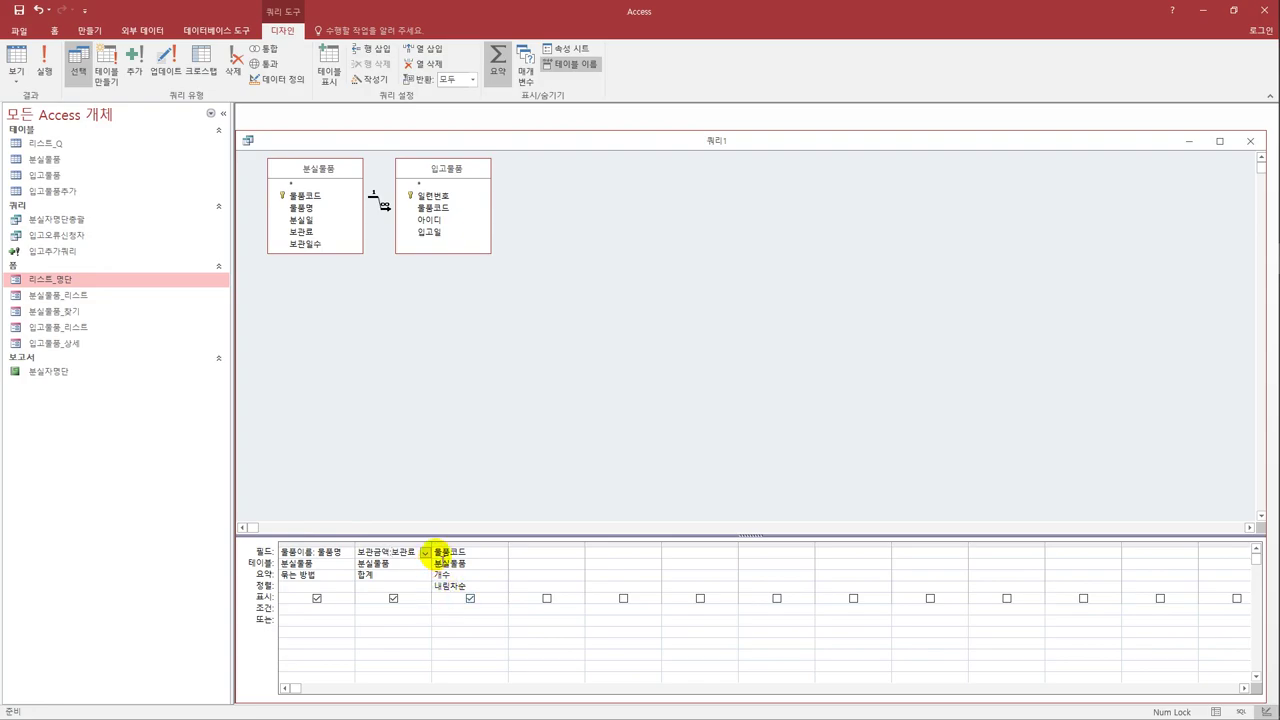
# Give the 물품코드 field the alias 입고회수 and check the query results.
pyautogui.click(438, 552)
pyautogui.write('입고회')
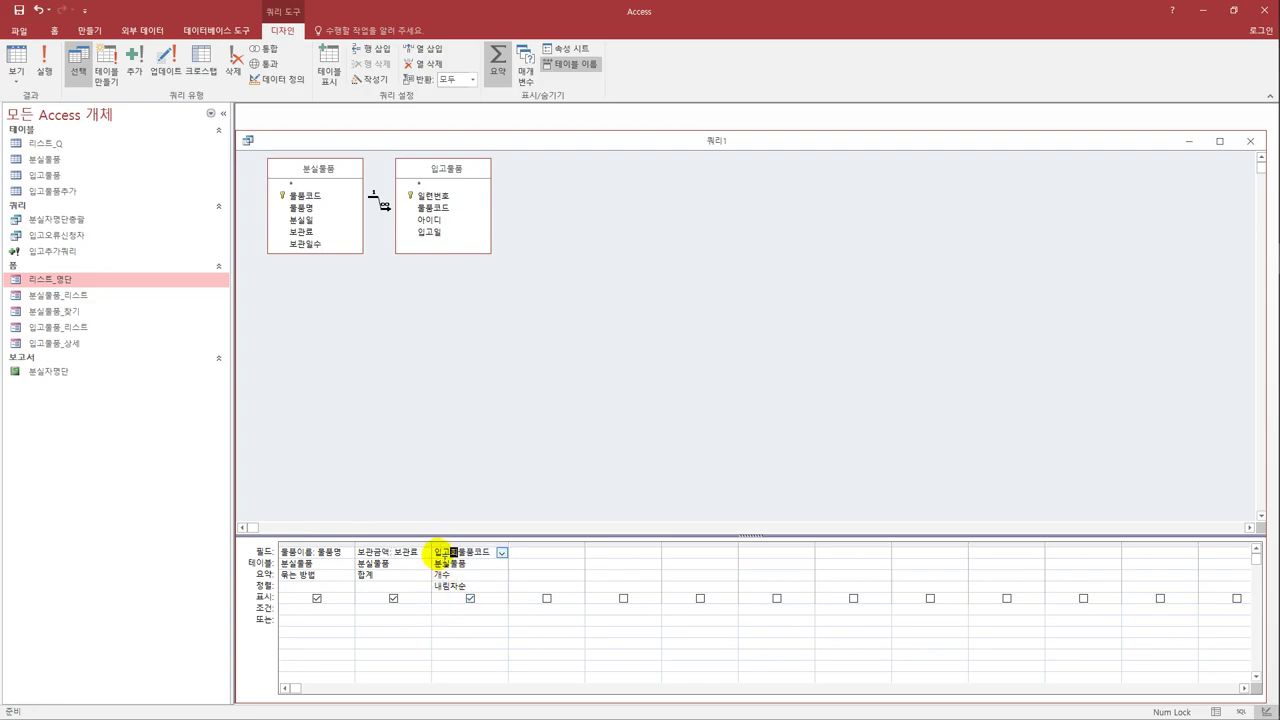
pyautogui.write('수:')
pyautogui.press('Tab')
pyautogui.click(440, 552)
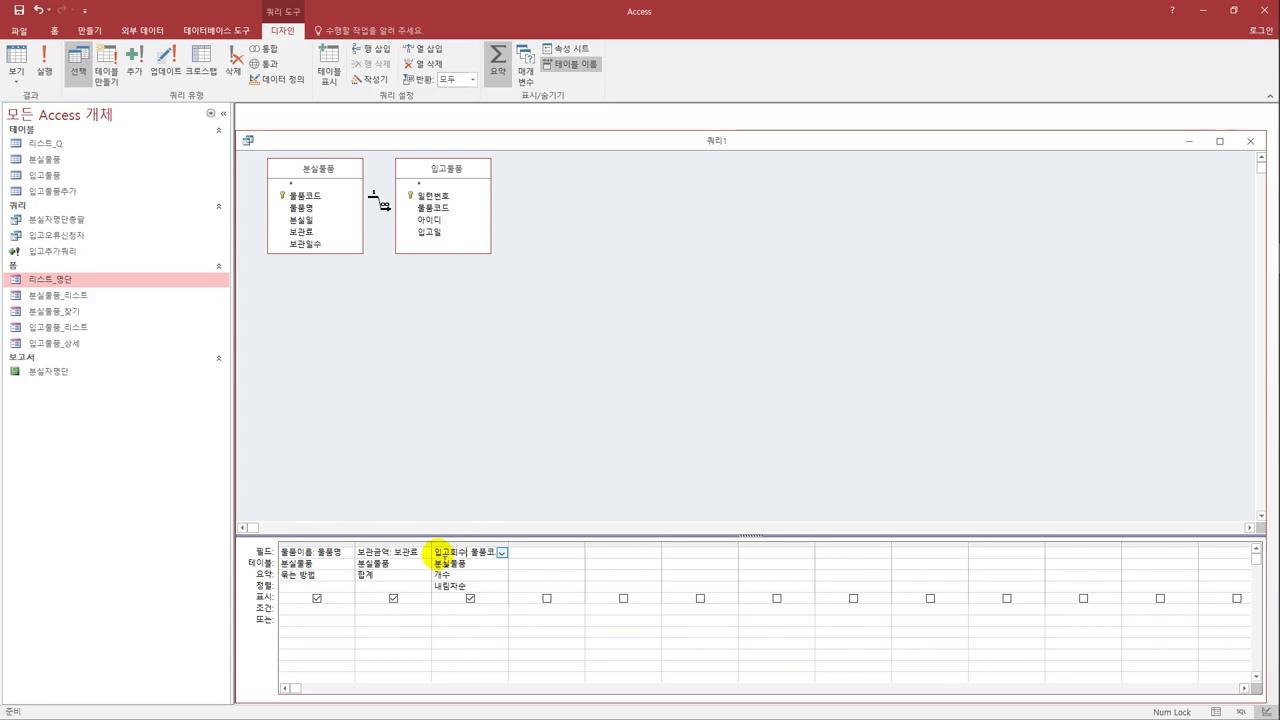
pyautogui.click(27, 60)
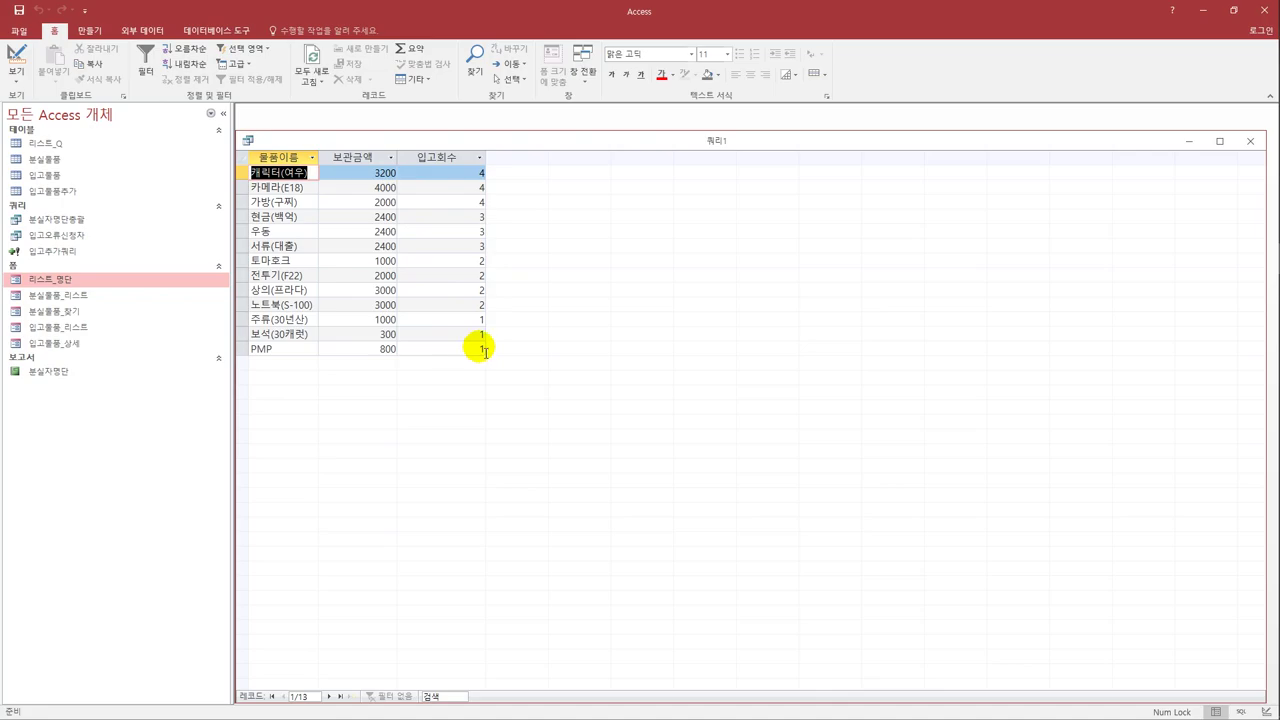
pyautogui.click(14, 60)
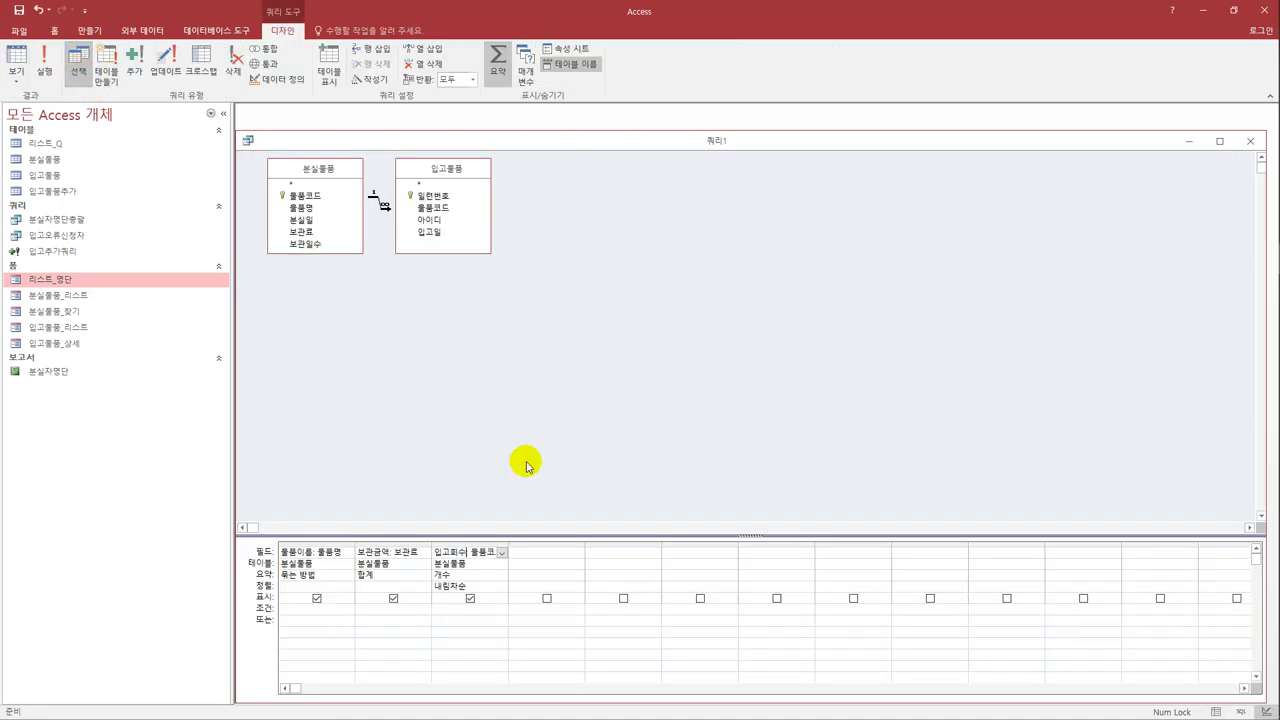
# Change the source table of the 입고회수 column to 입고물품 and check the query results.
pyautogui.click(330, 563)
pyautogui.click(380, 563)
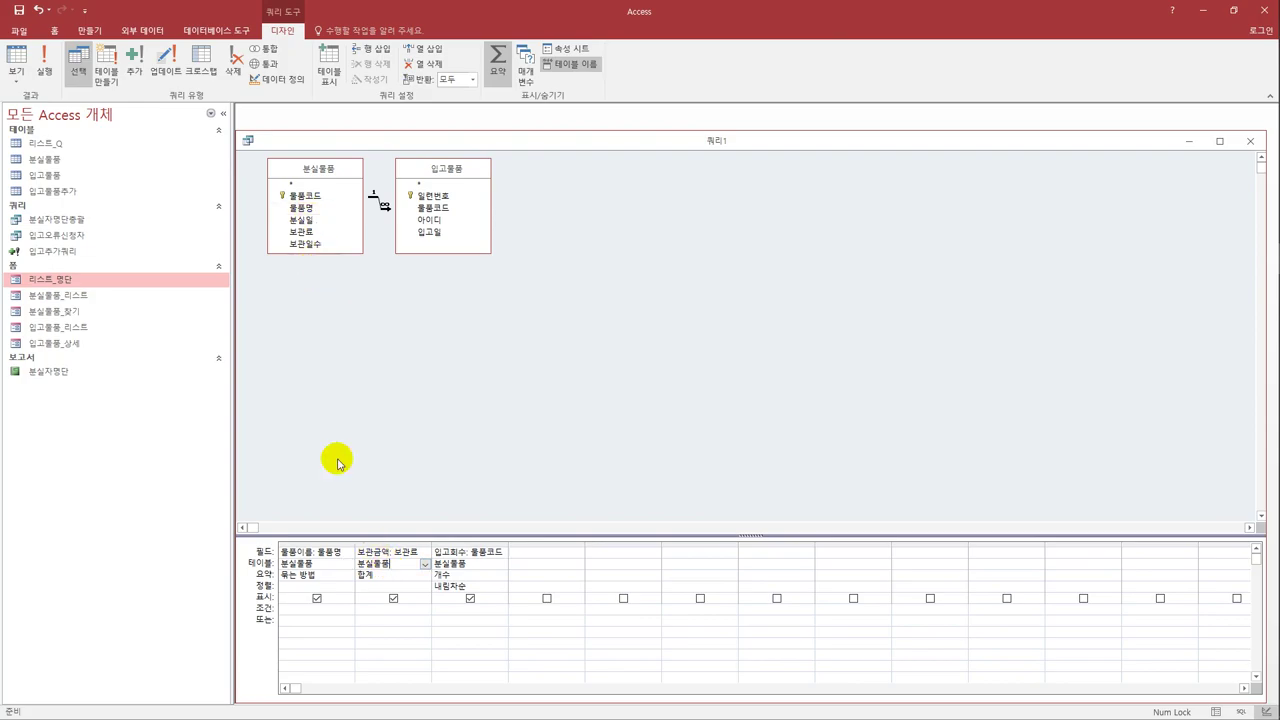
pyautogui.click(487, 566)
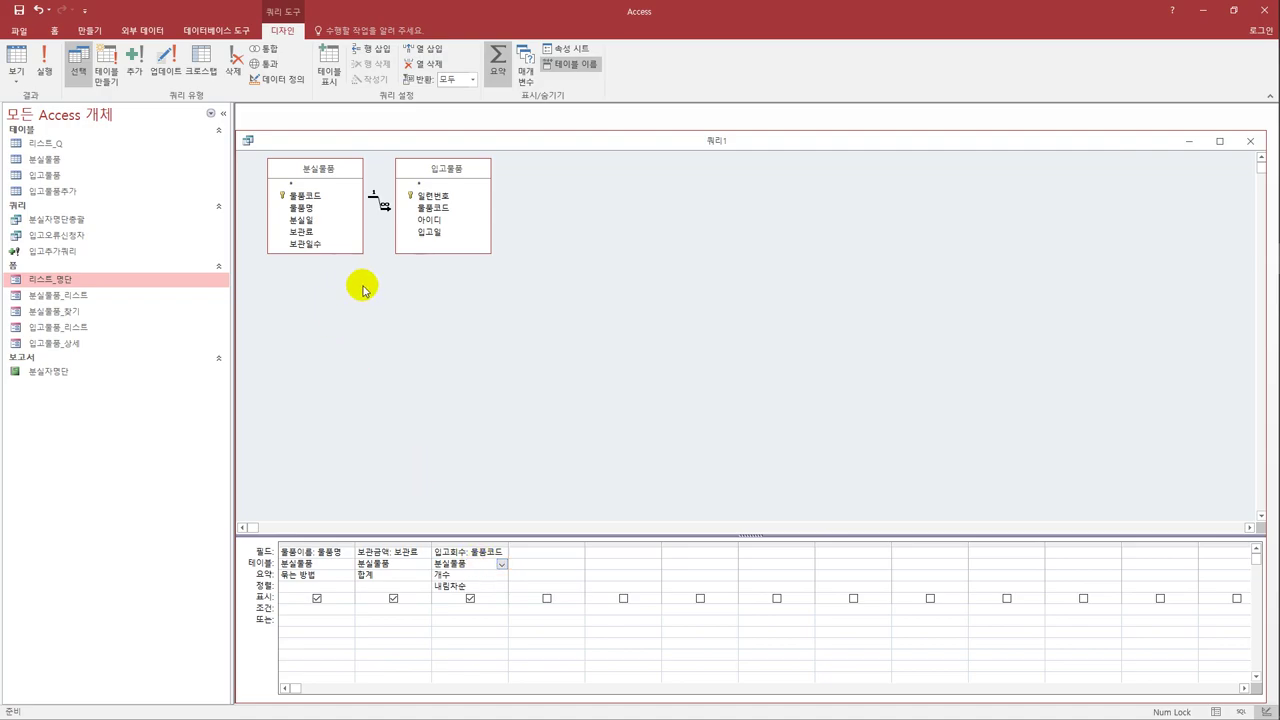
pyautogui.click(502, 564)
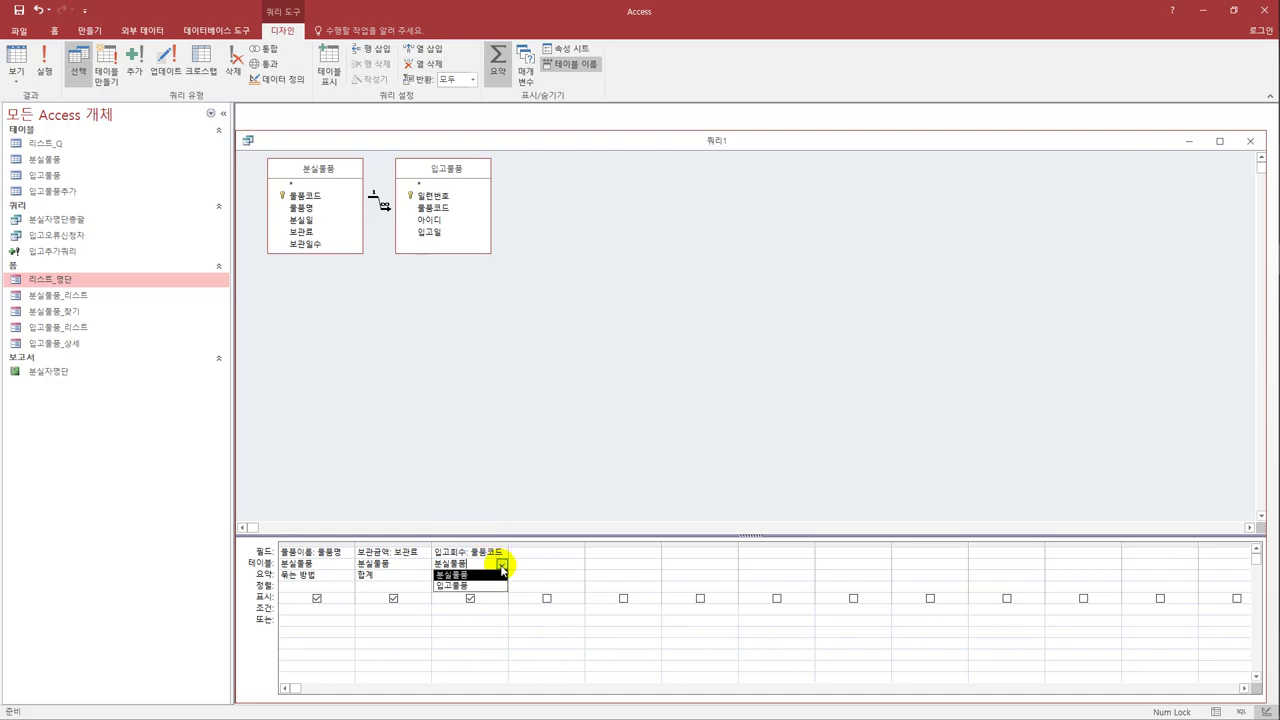
pyautogui.click(496, 587)
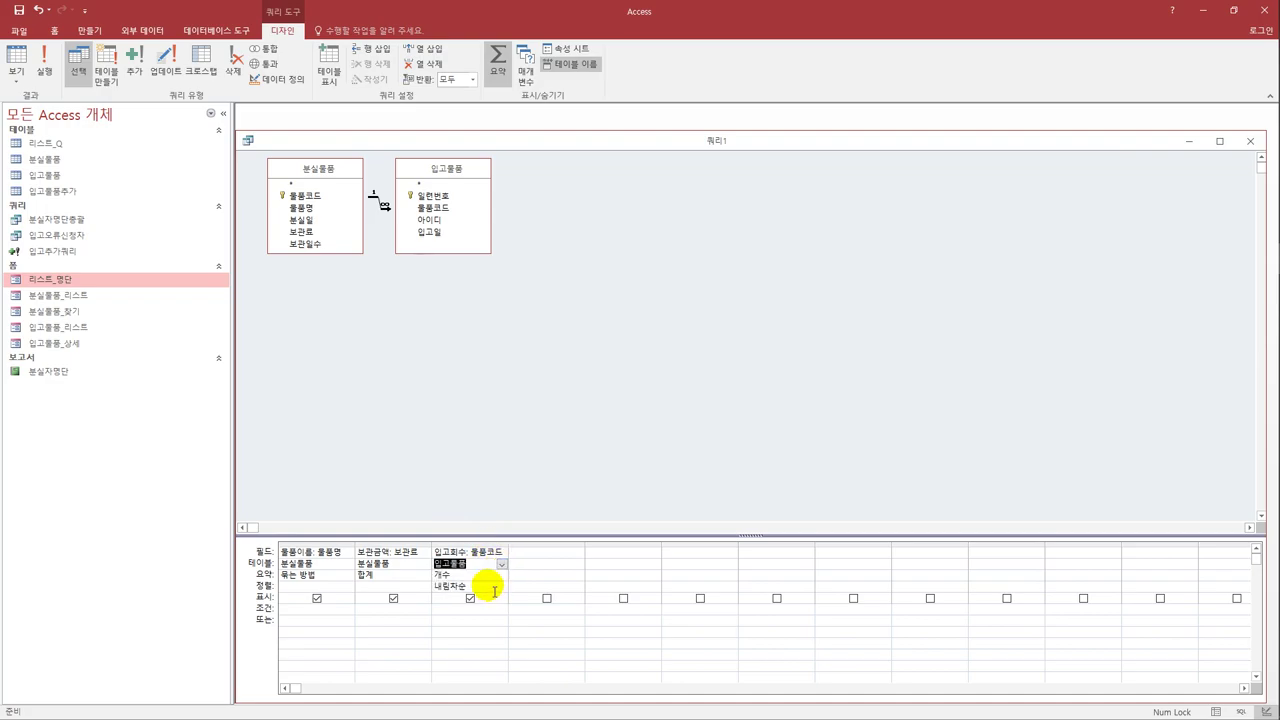
pyautogui.click(426, 220)
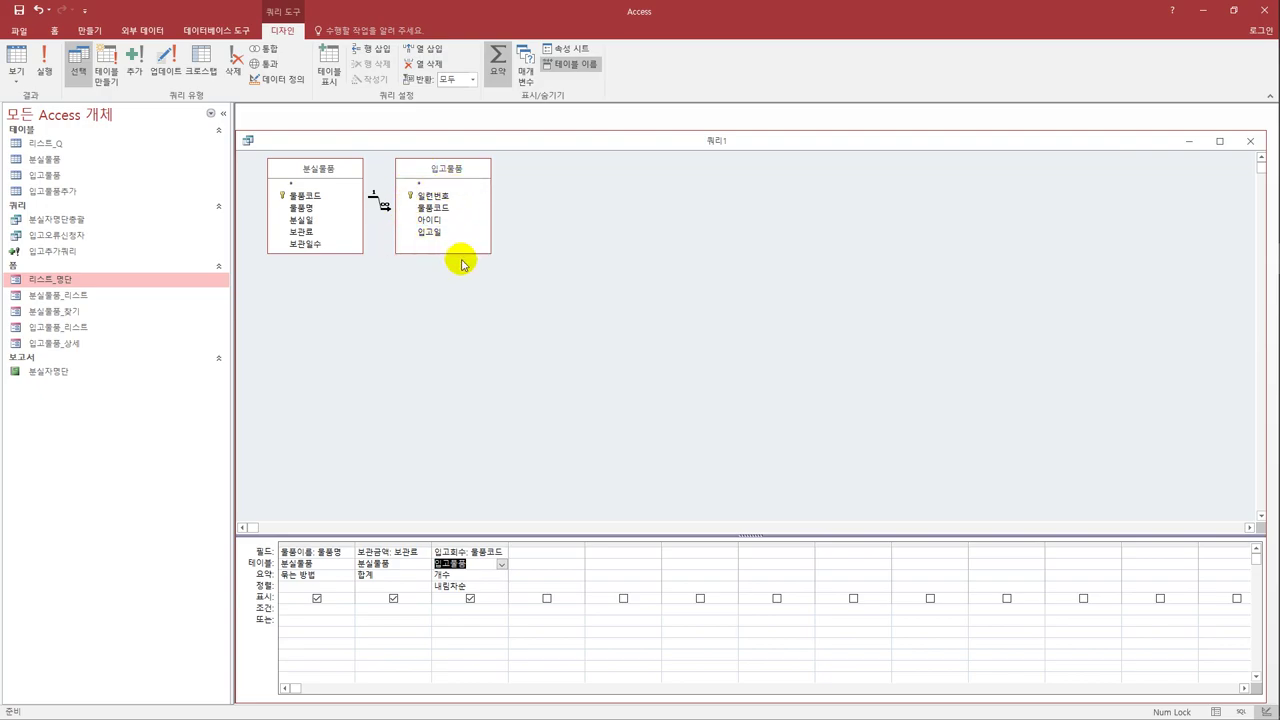
pyautogui.click(502, 565)
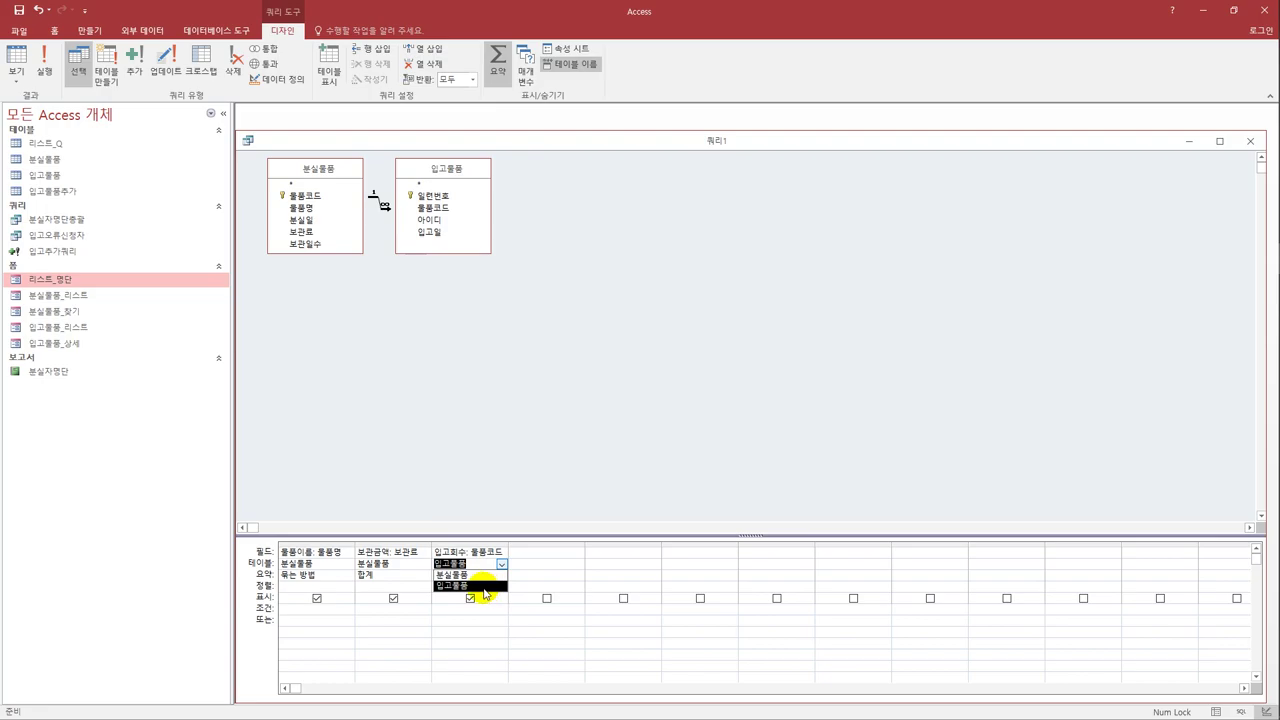
pyautogui.click(490, 592)
pyautogui.click(16, 58)
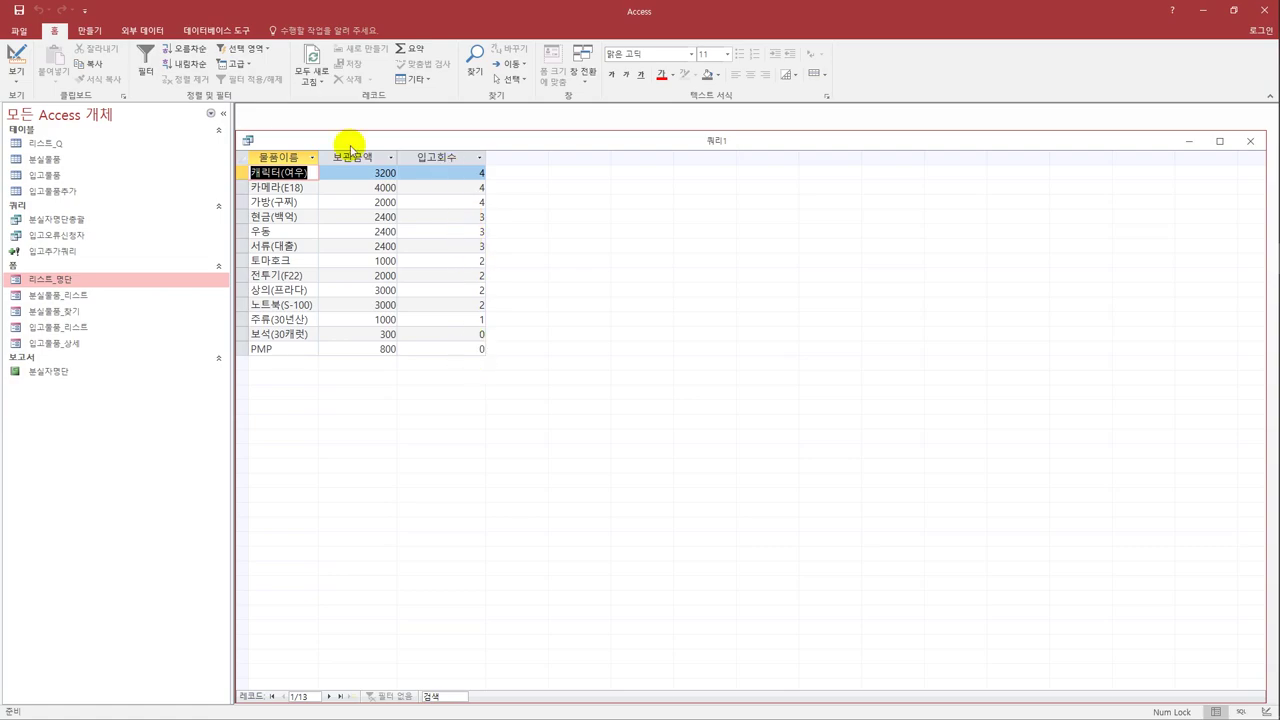
pyautogui.click(18, 58)
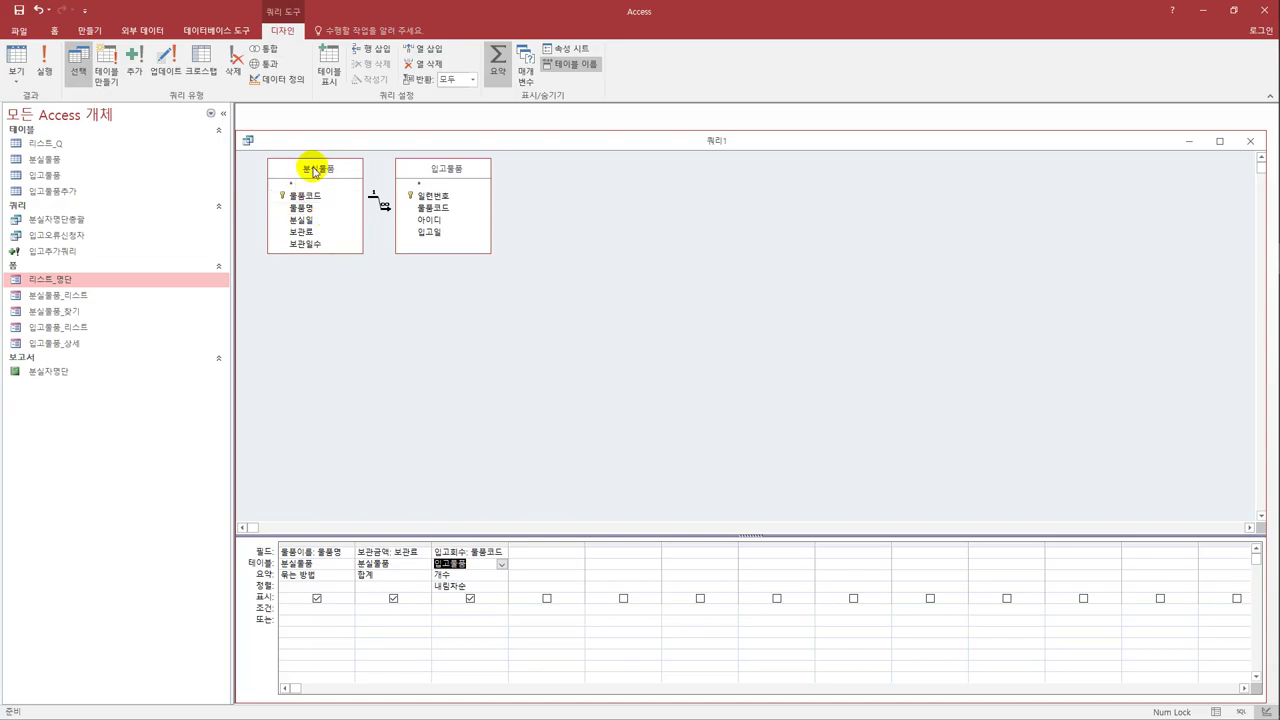
# Widen the 입고회수 column slightly in the query design grid and display the query results.
pyautogui.moveTo(305, 196); pyautogui.dragTo(451, 507)
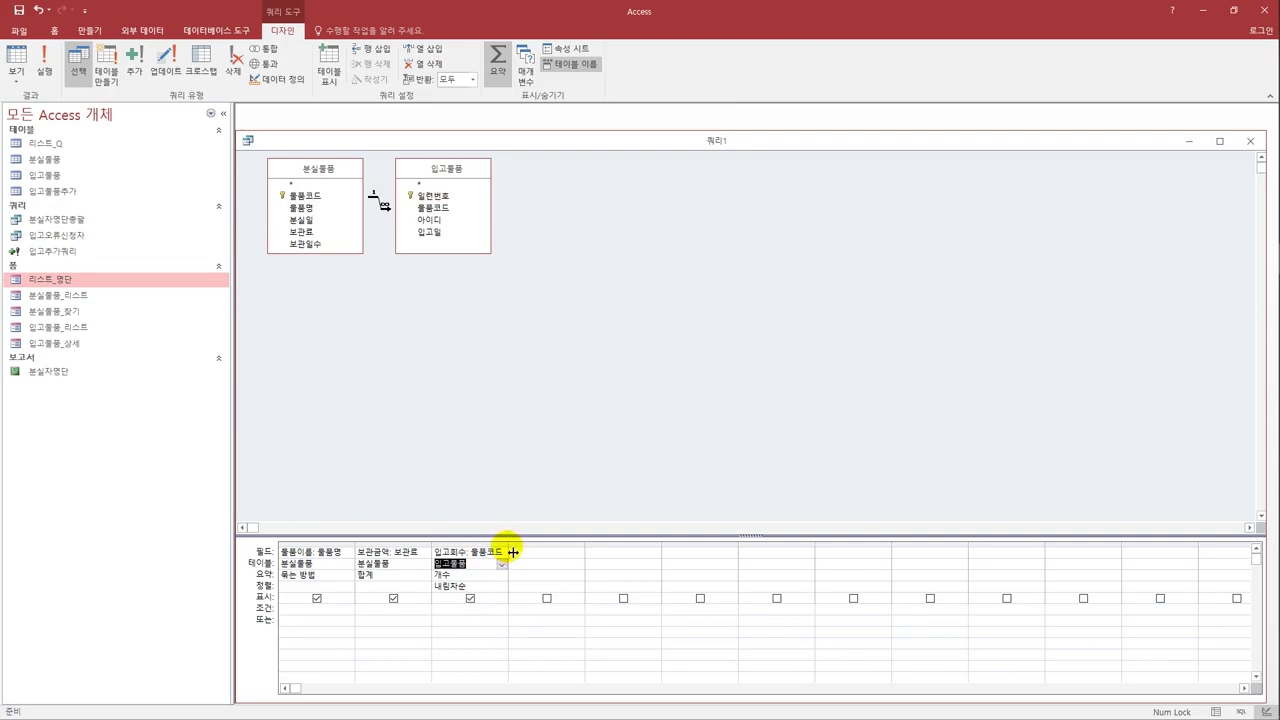
pyautogui.moveTo(517, 549); pyautogui.dragTo(528, 549)
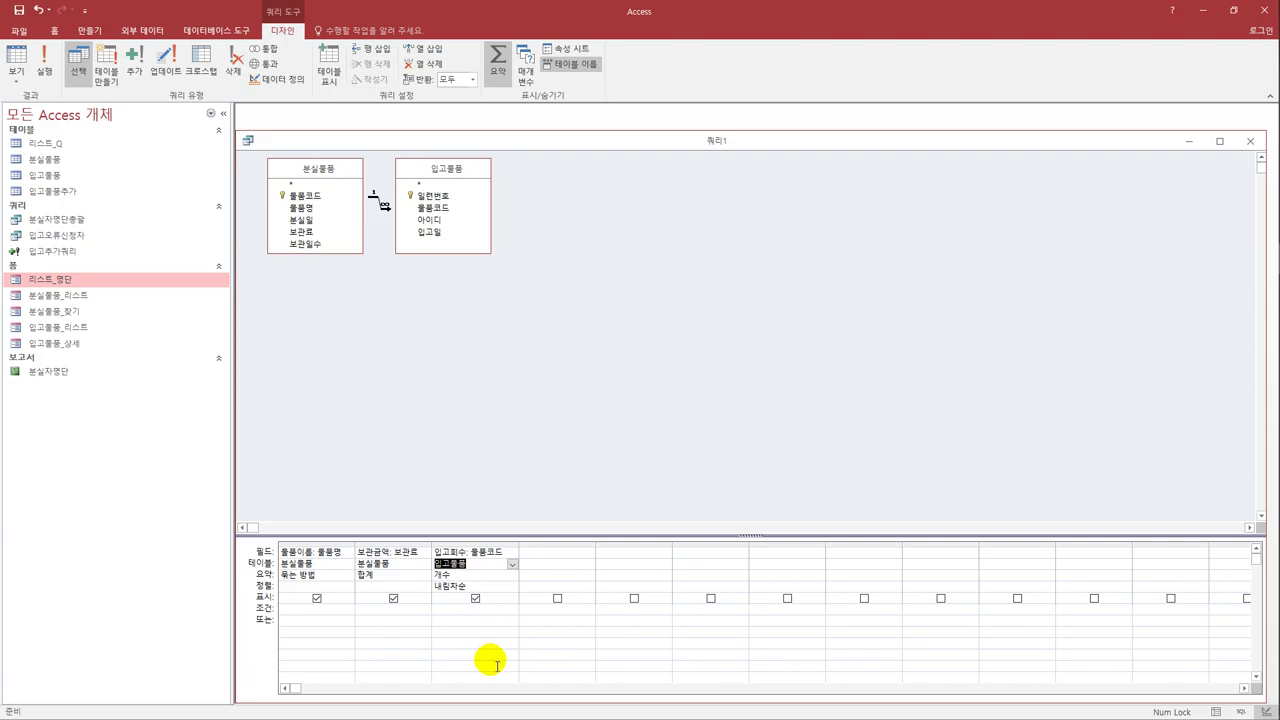
pyautogui.click(447, 630)
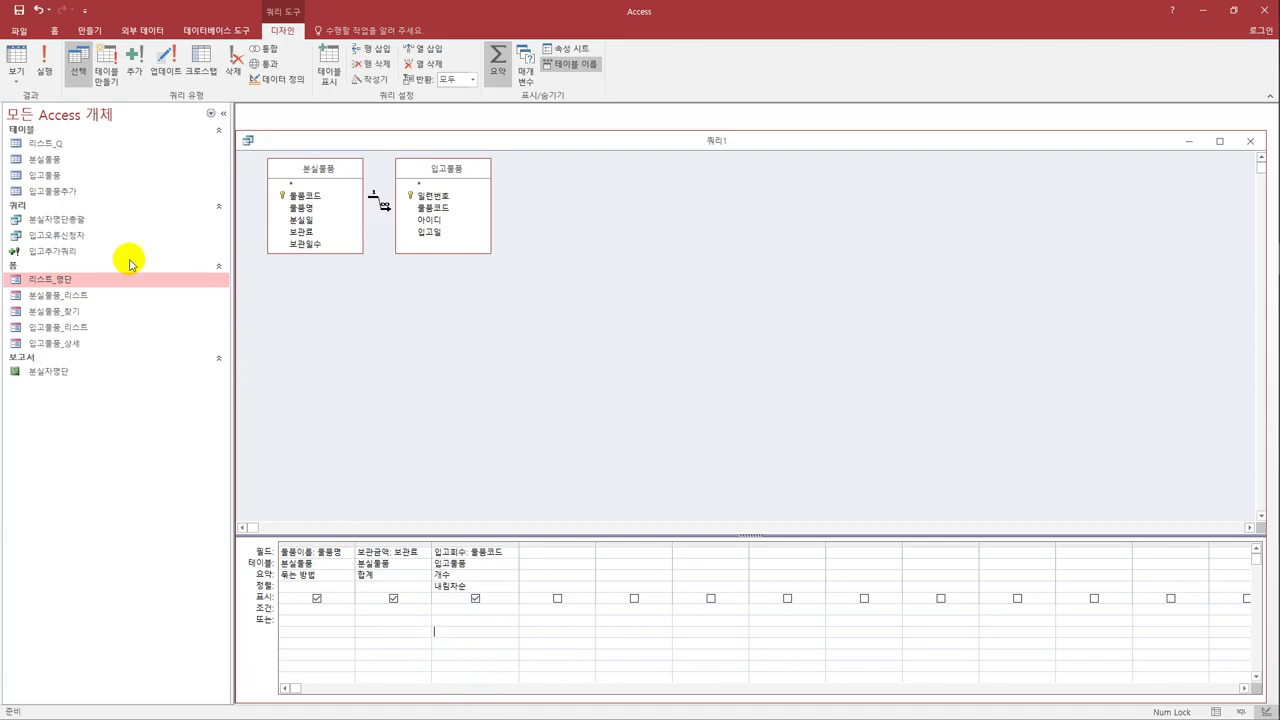
pyautogui.click(14, 62)
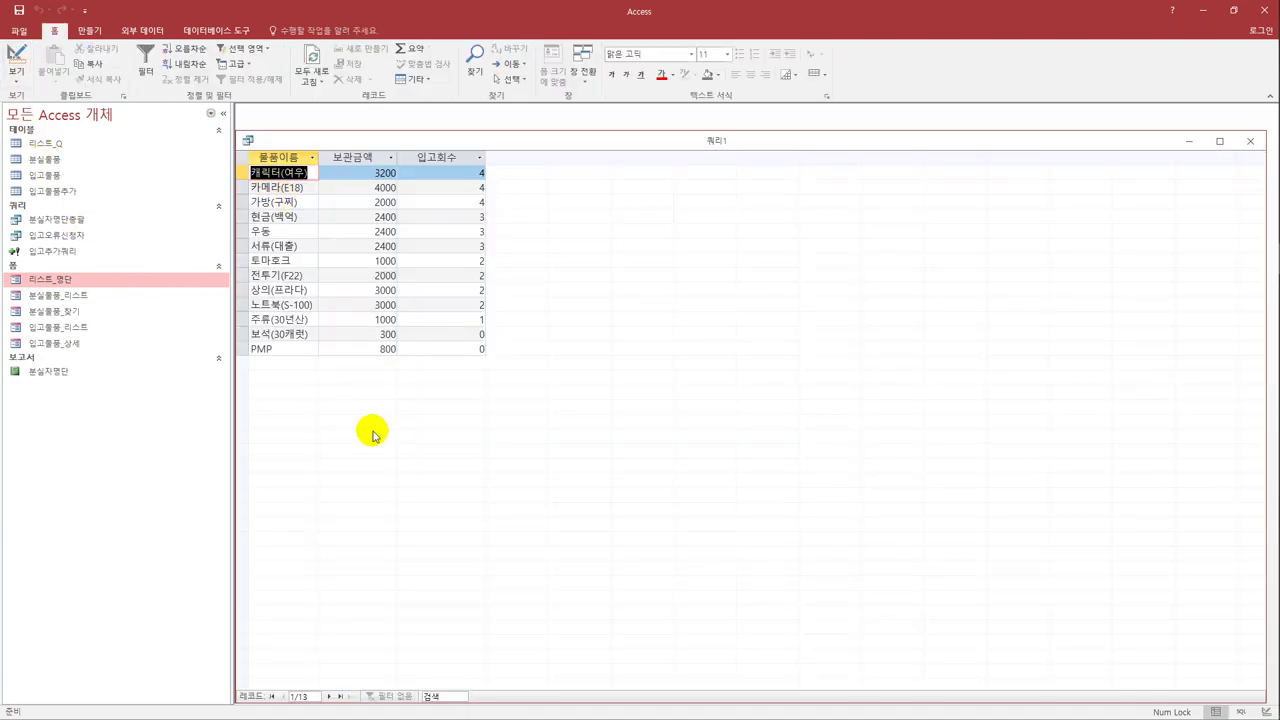
# Save the query as 물품별보관내역.
pyautogui.click(17, 12)
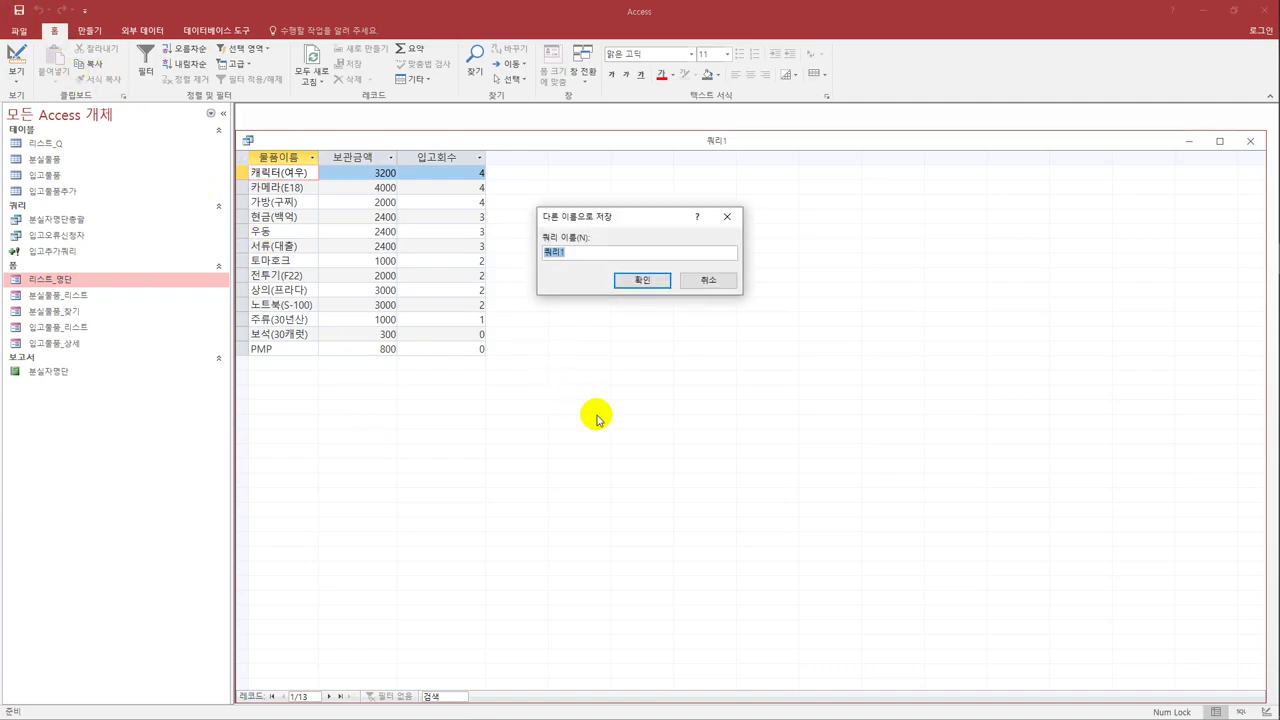
pyautogui.write('ㄹㅍ리')
pyautogui.press('BackSpace')
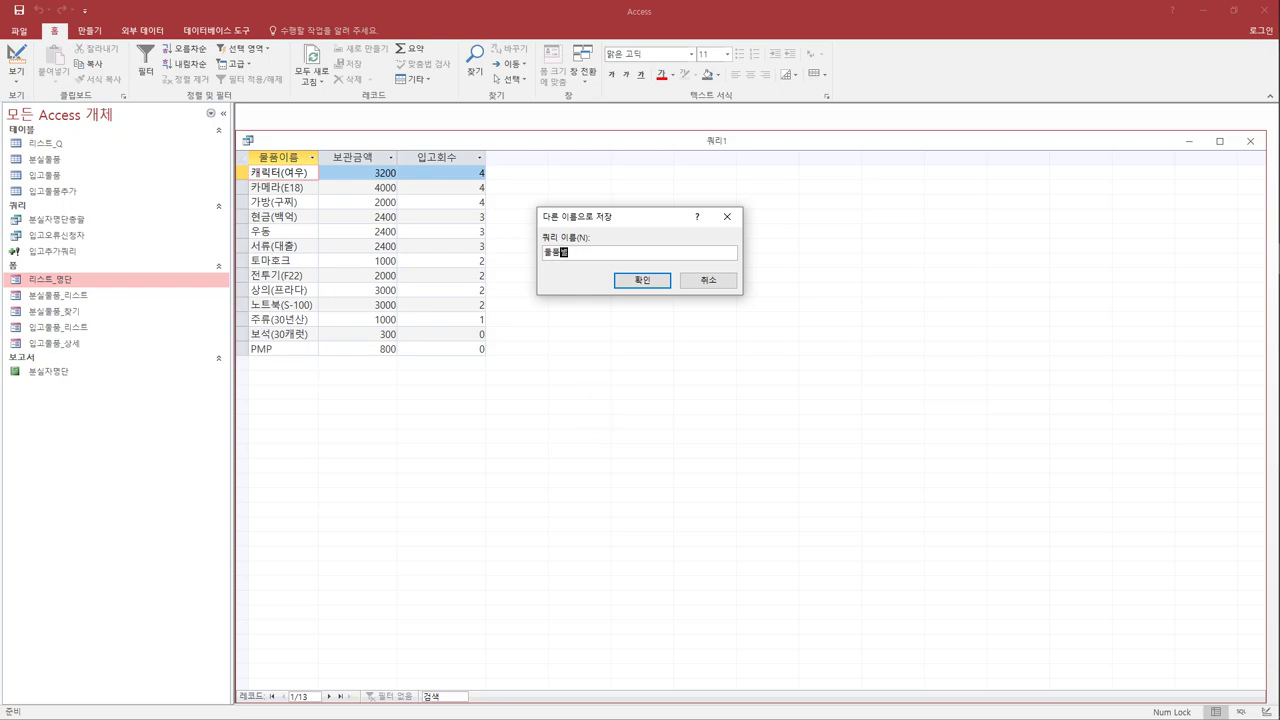
pyautogui.write('별보관내역')
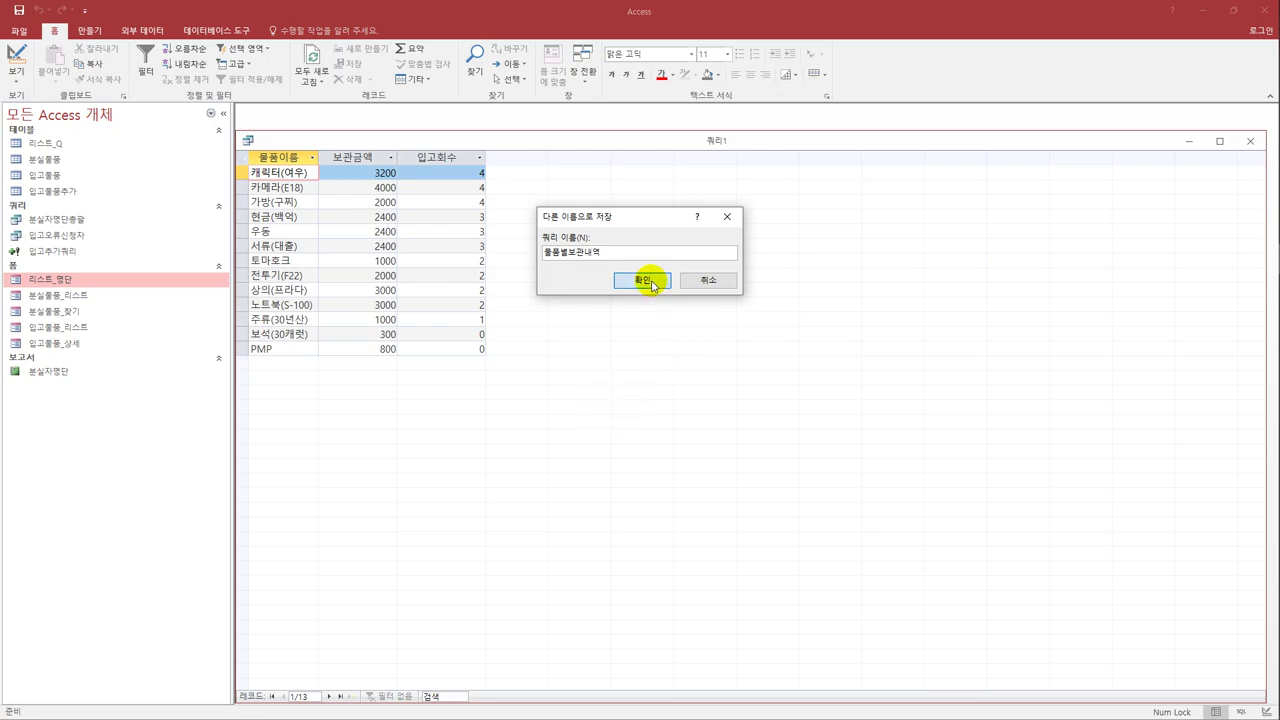
pyautogui.click(651, 280)
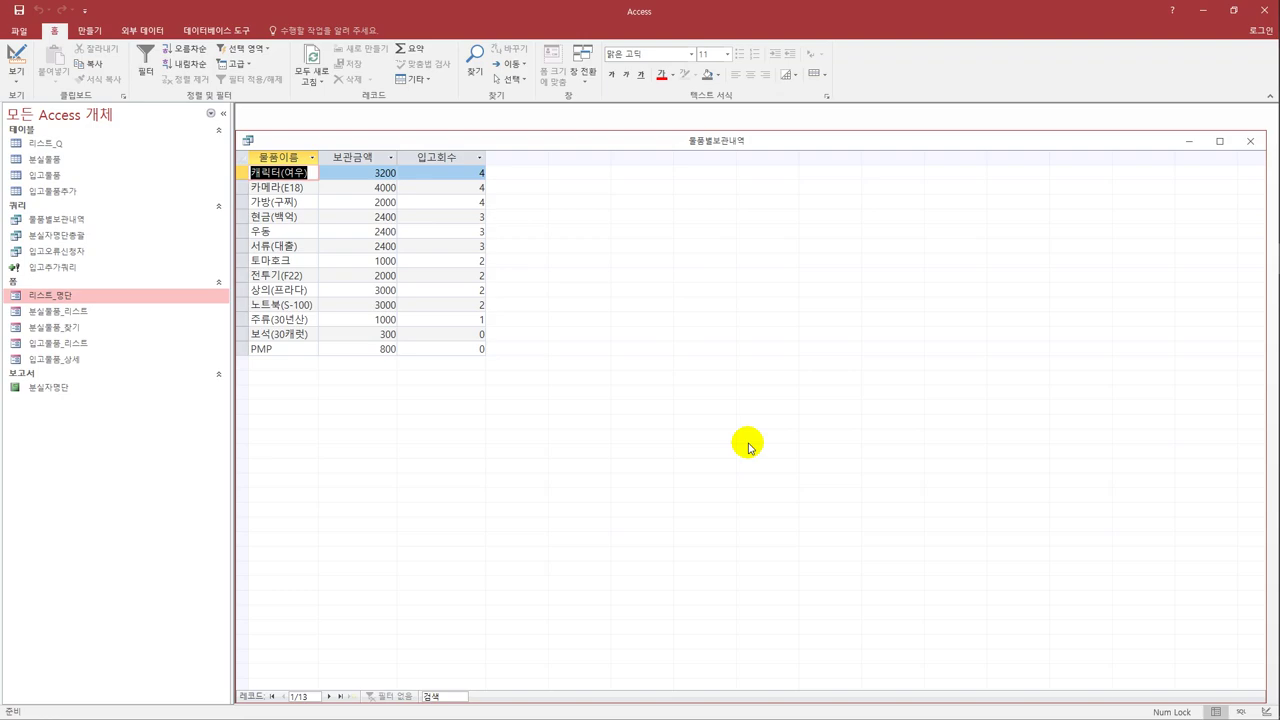
# Close the saved query and create a new query design based on the 분실자명단총괄 query, enlarging its field list to show all fields.
pyautogui.click(1250, 141)
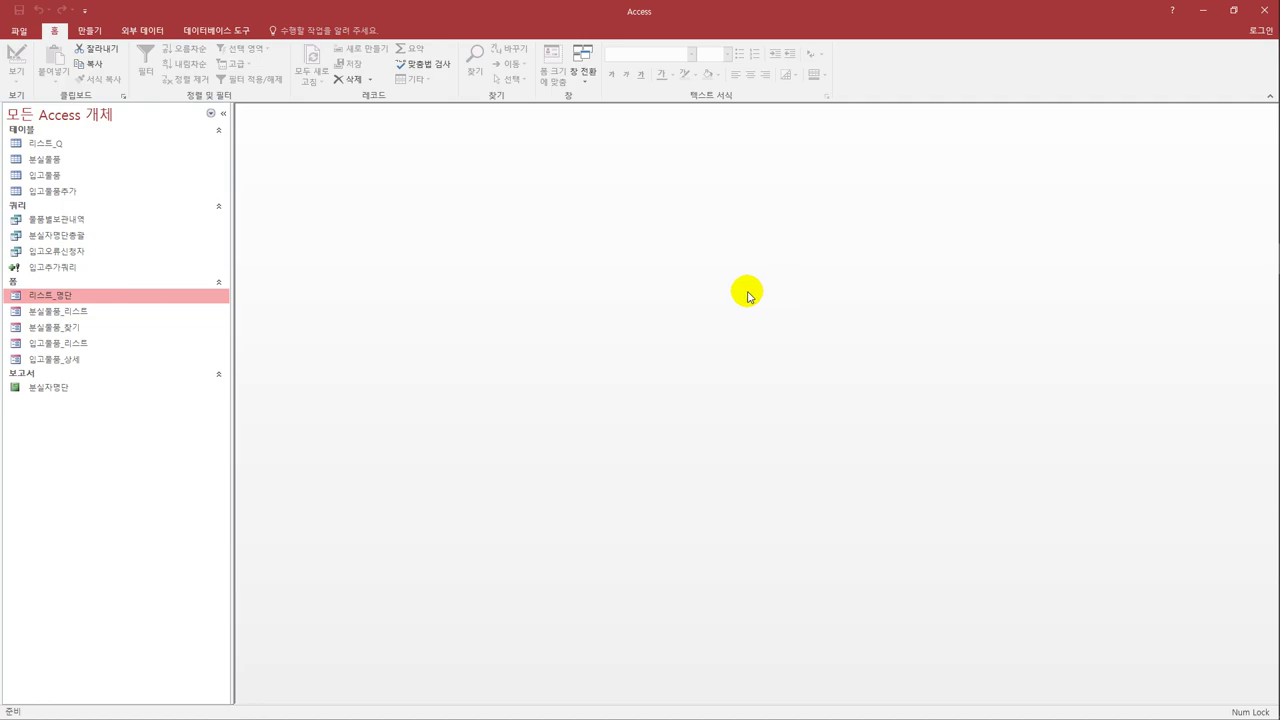
pyautogui.click(92, 34)
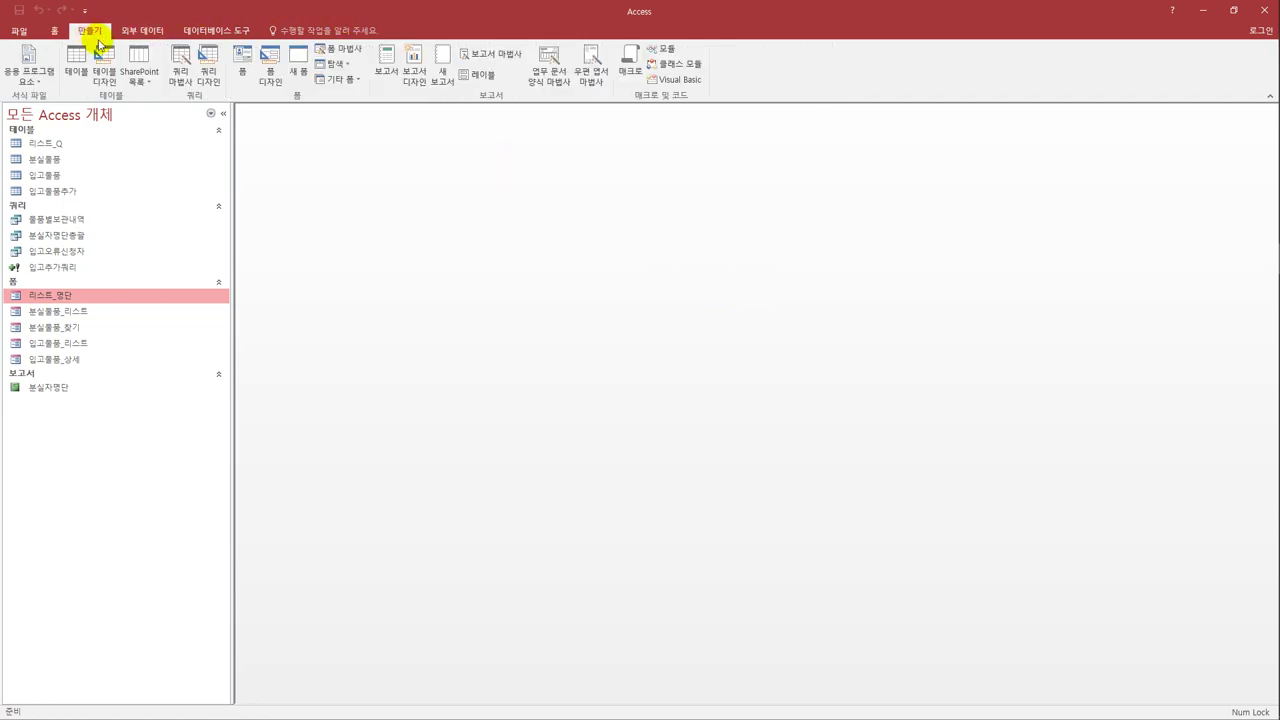
pyautogui.click(207, 74)
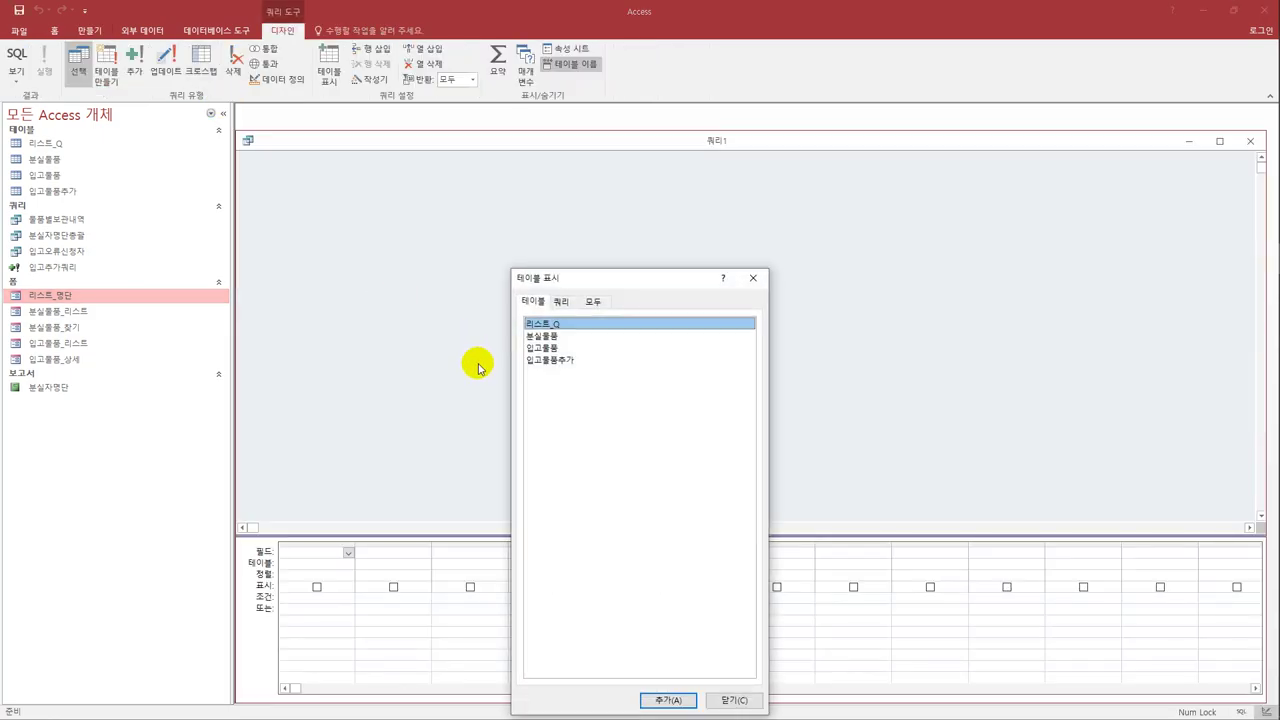
pyautogui.click(561, 301)
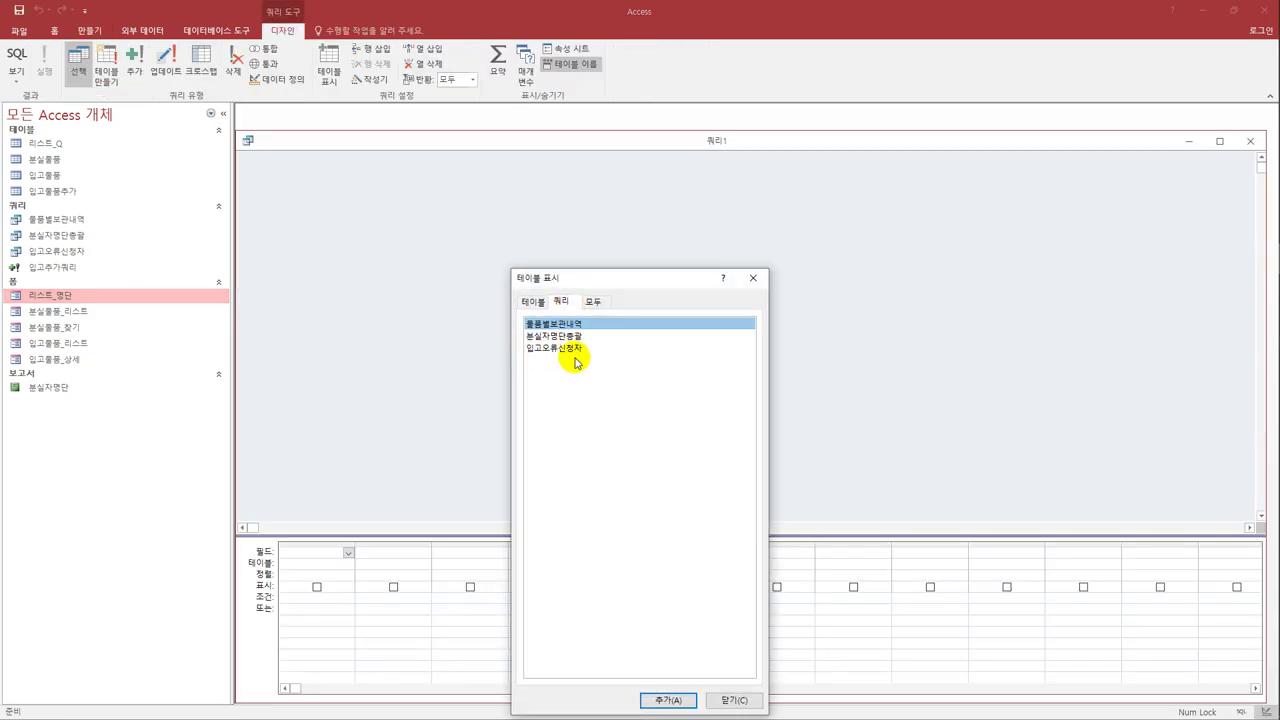
pyautogui.click(572, 336)
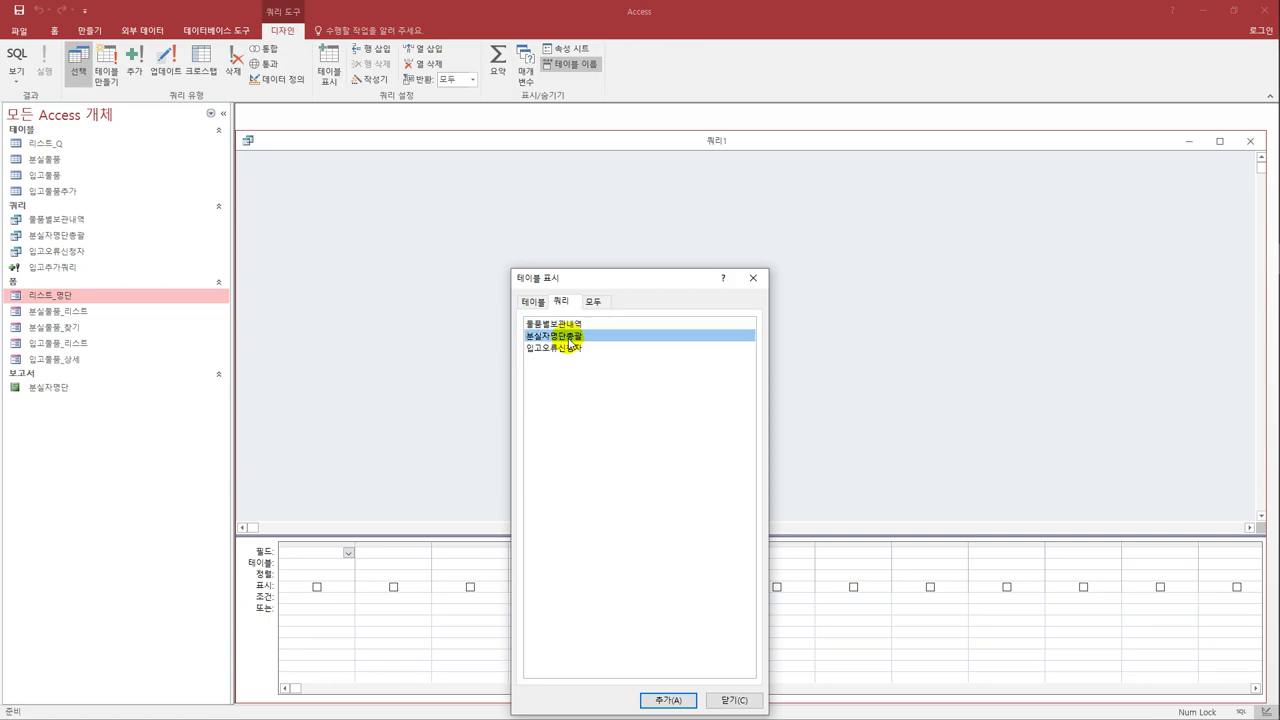
pyautogui.click(753, 280)
pyautogui.moveTo(323, 251); pyautogui.dragTo(336, 320)
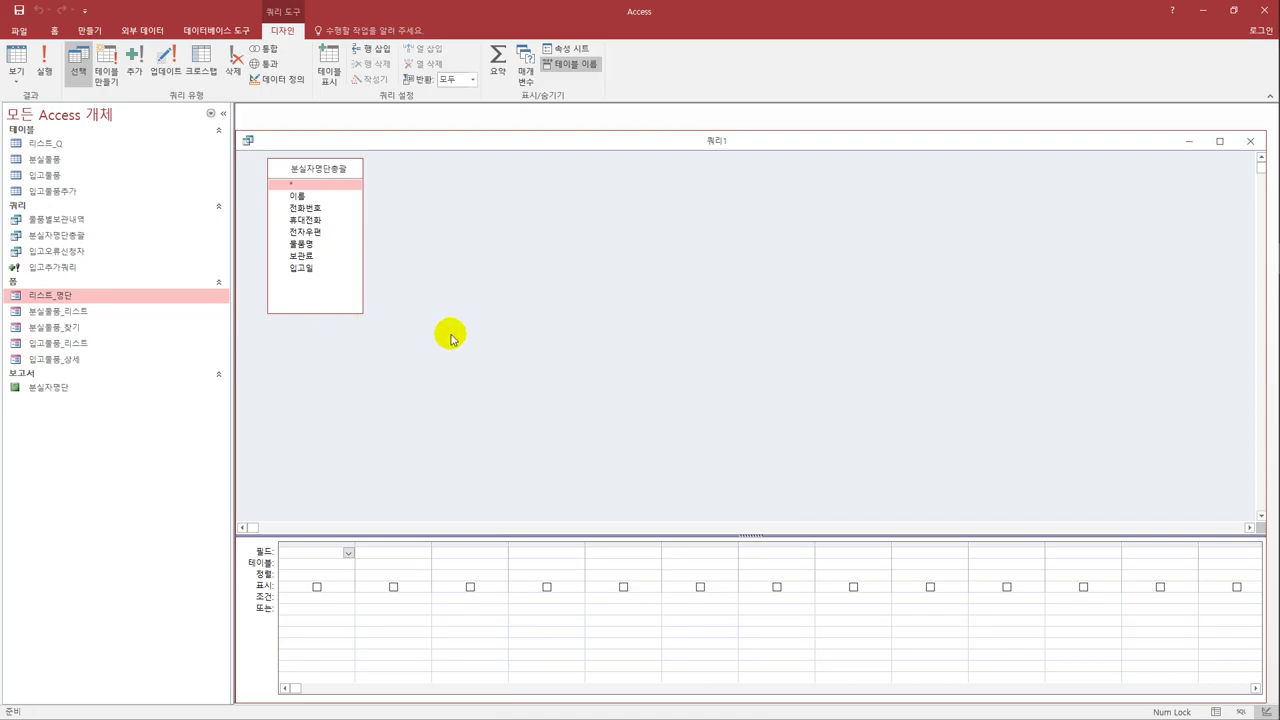
# Add the 물품명 and 보관료 fields, turn on the totals row and set the 보관료 summary to 합계.
pyautogui.doubleClick(328, 246)
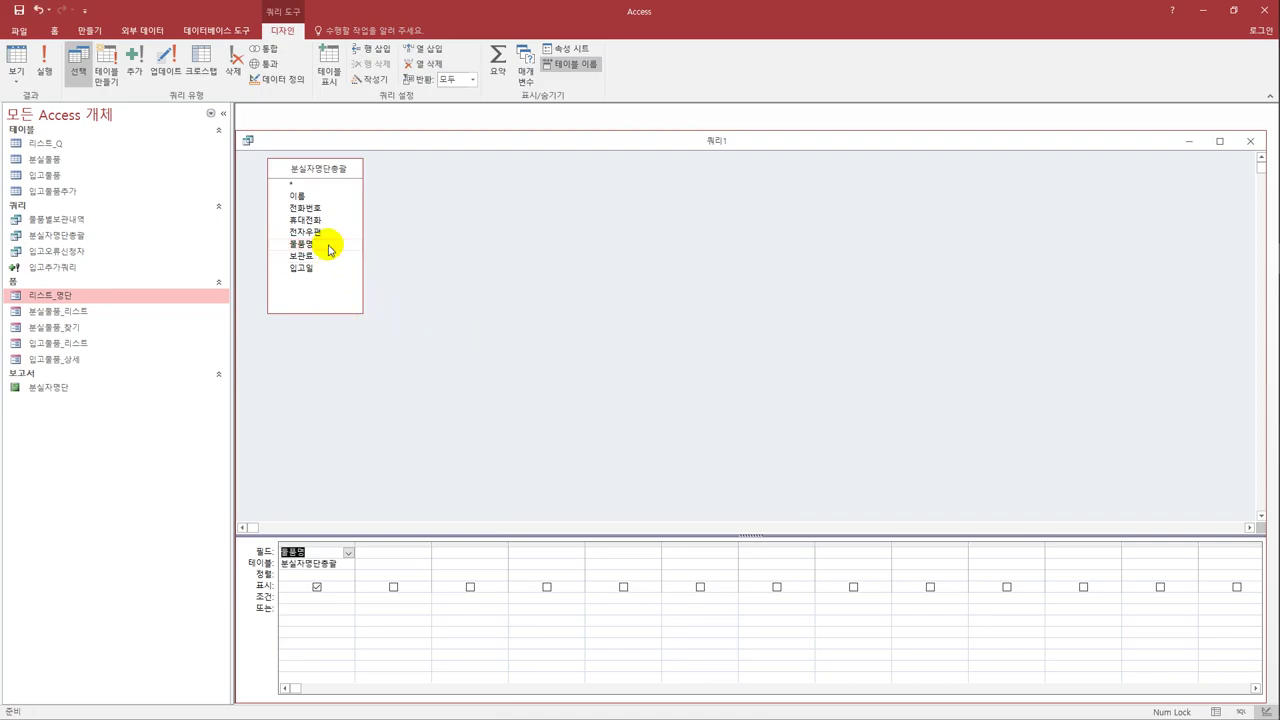
pyautogui.doubleClick(327, 257)
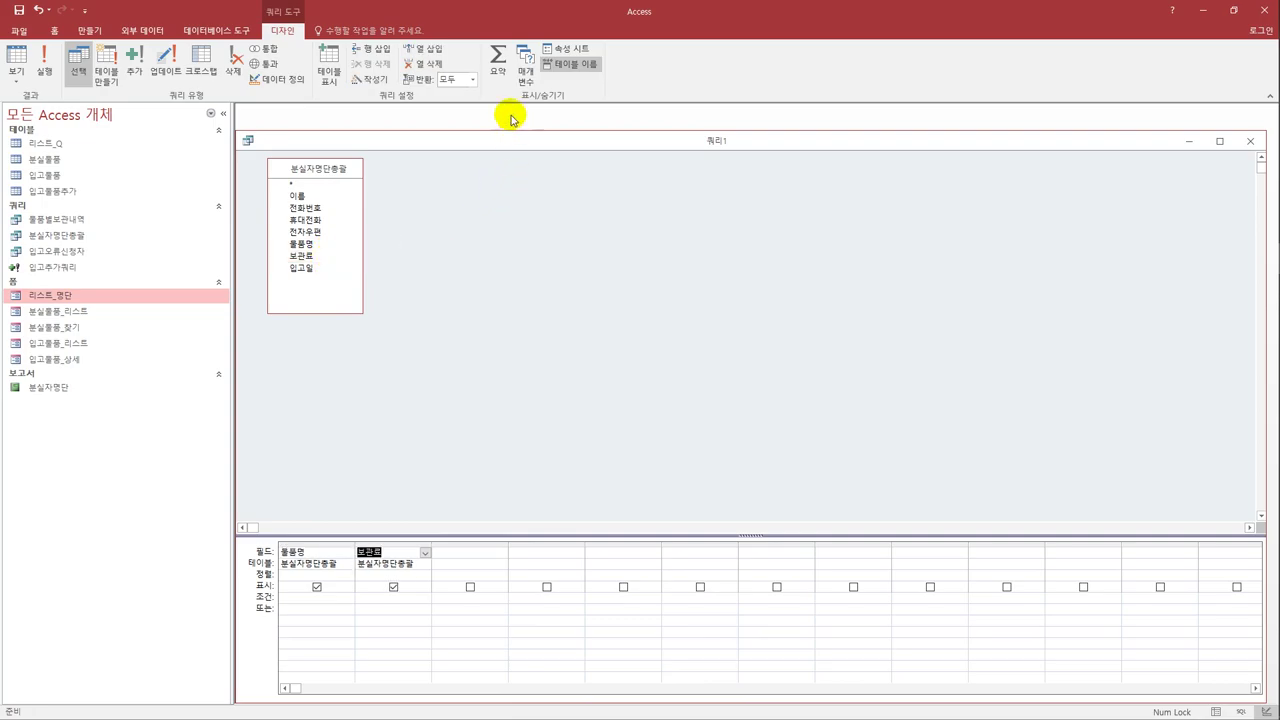
pyautogui.click(497, 62)
pyautogui.click(414, 574)
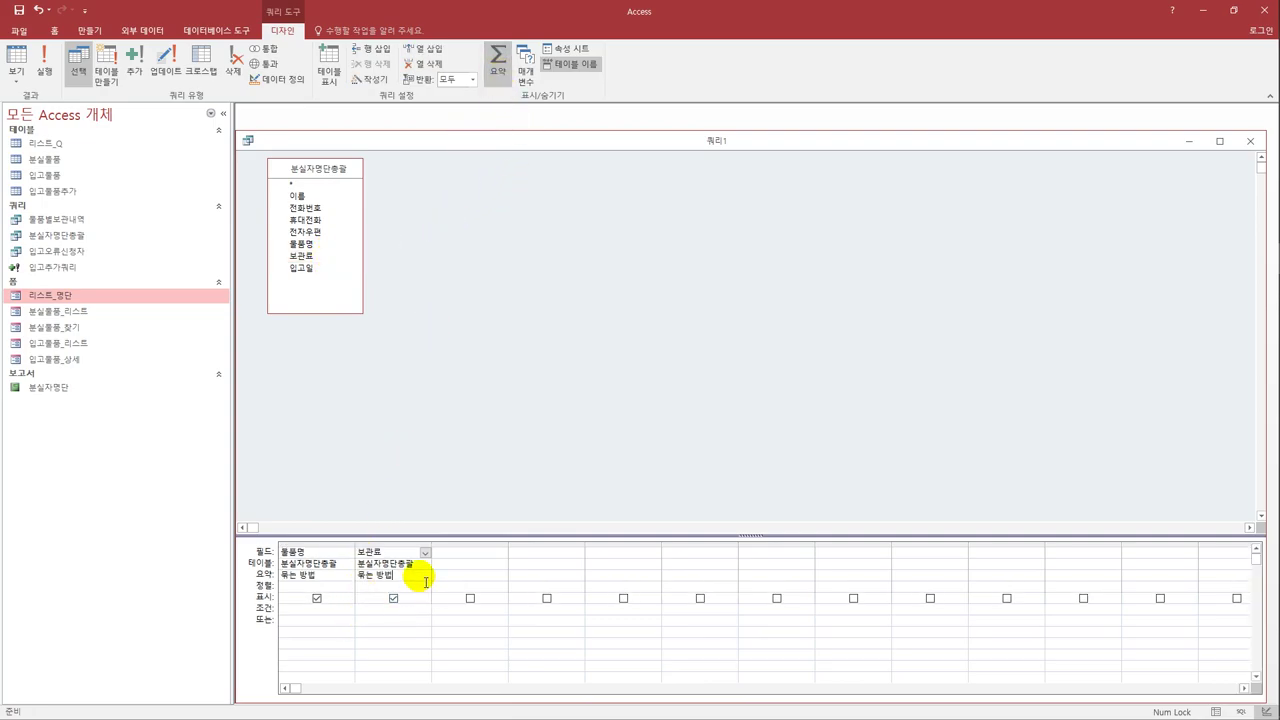
pyautogui.click(425, 576)
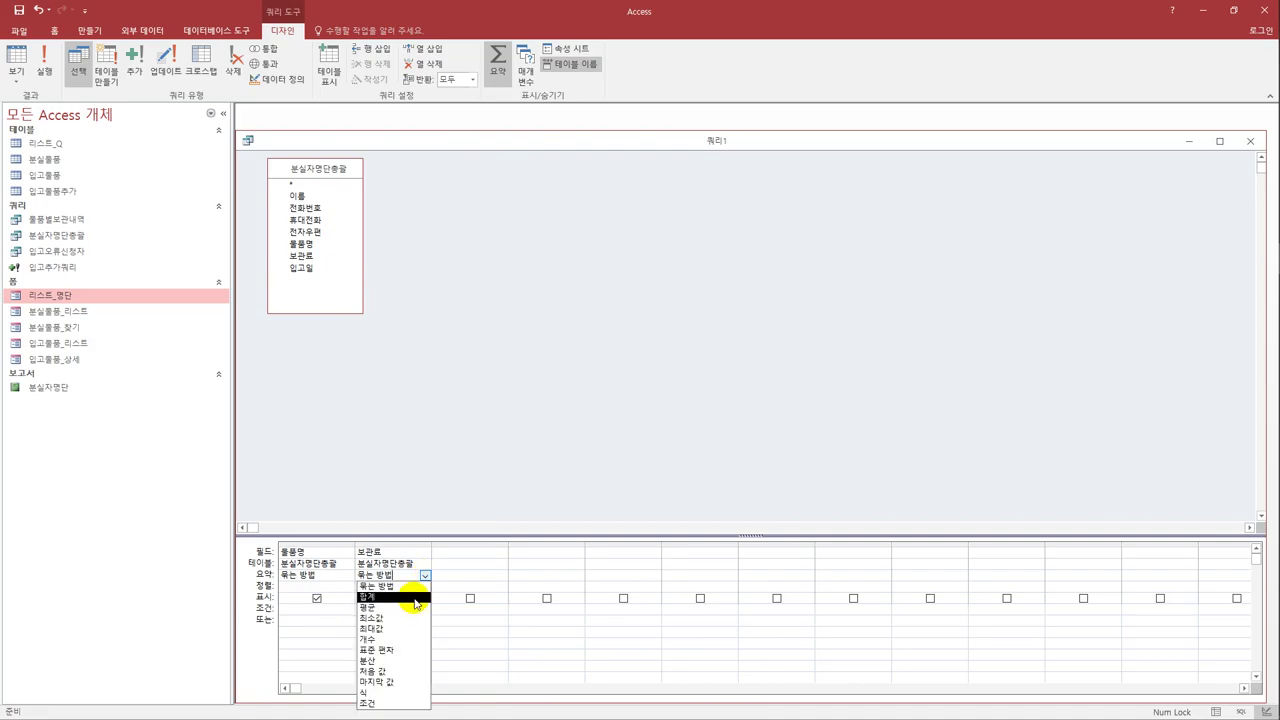
pyautogui.click(415, 599)
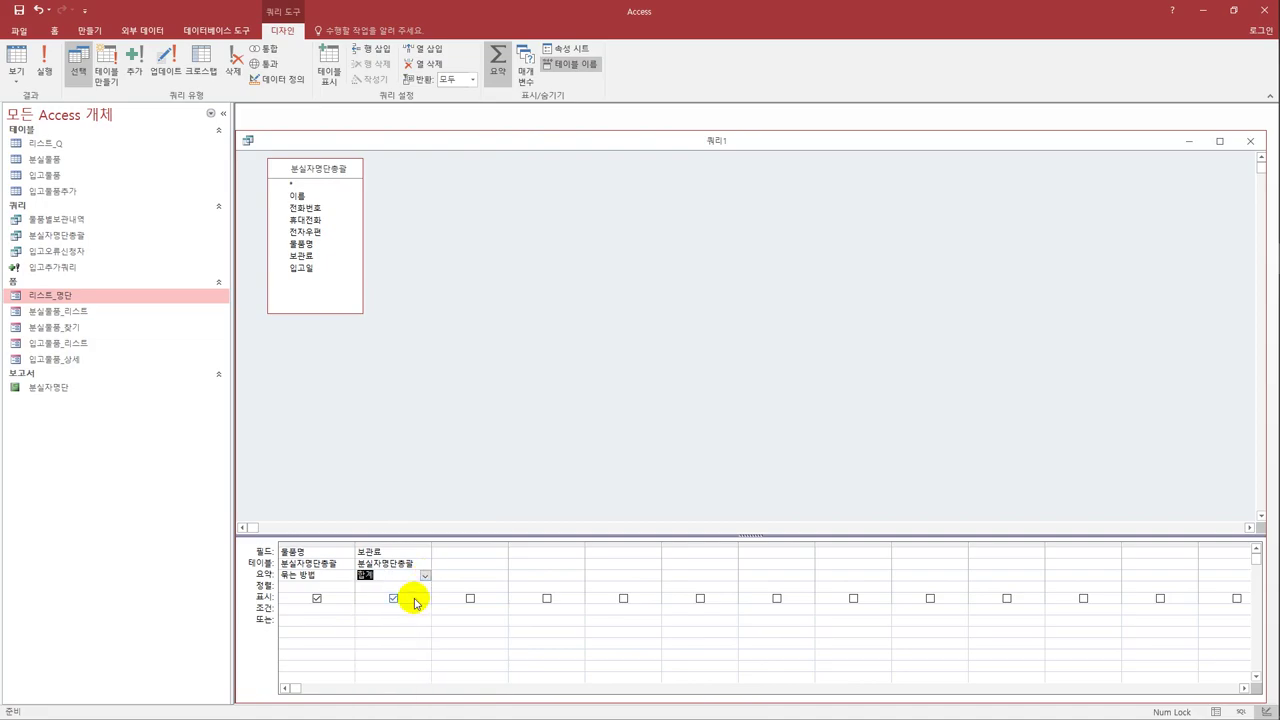
# Sort the 물품명 column in ascending order (오름차순).
pyautogui.click(318, 586)
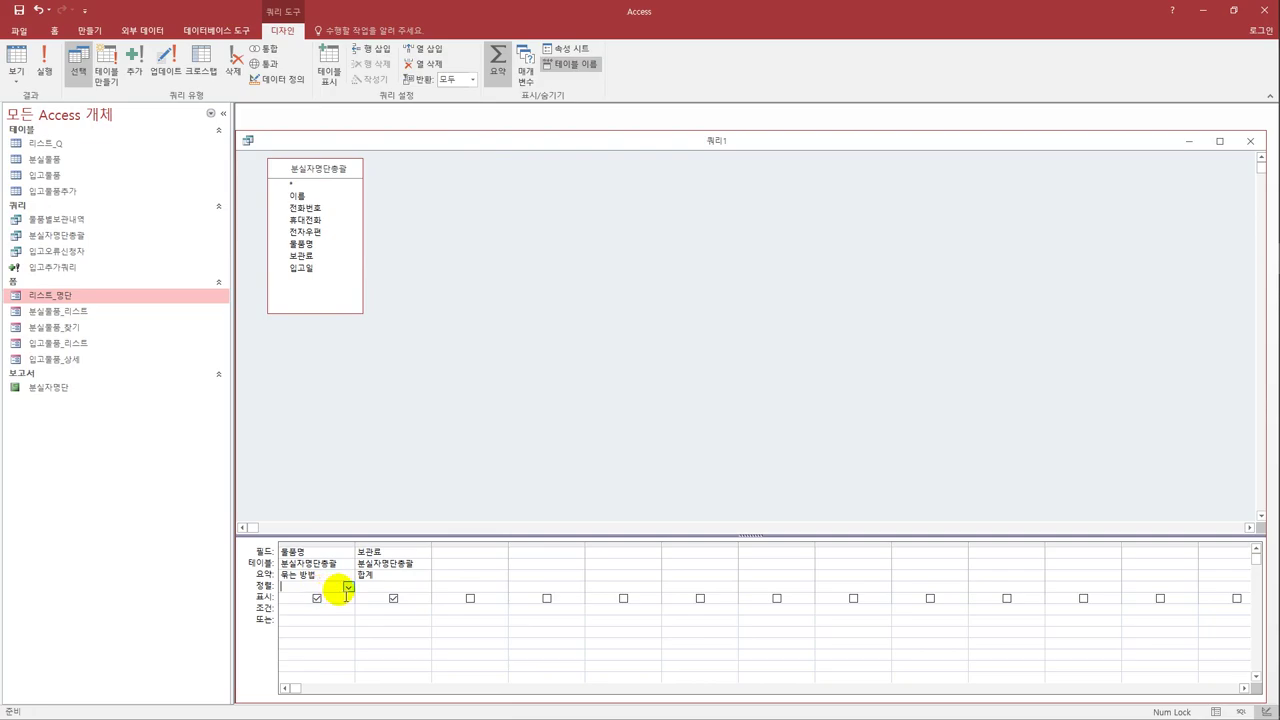
pyautogui.click(347, 586)
pyautogui.click(343, 598)
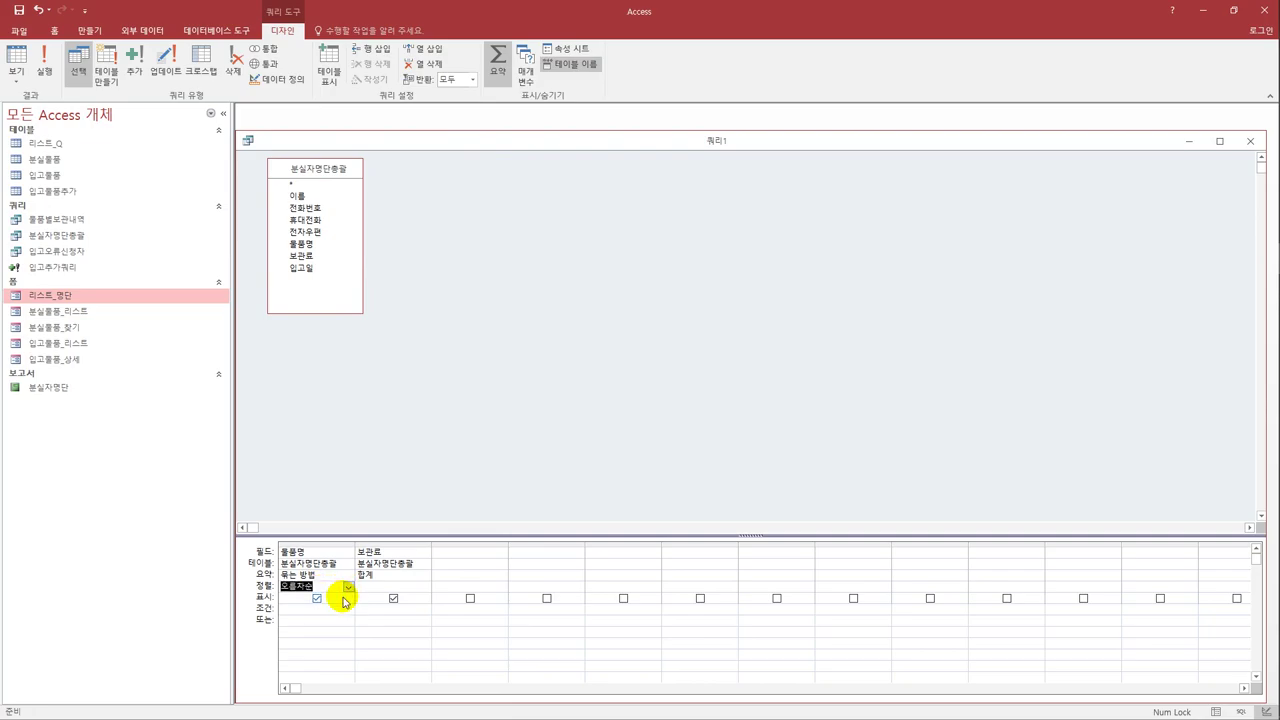
pyautogui.click(408, 430)
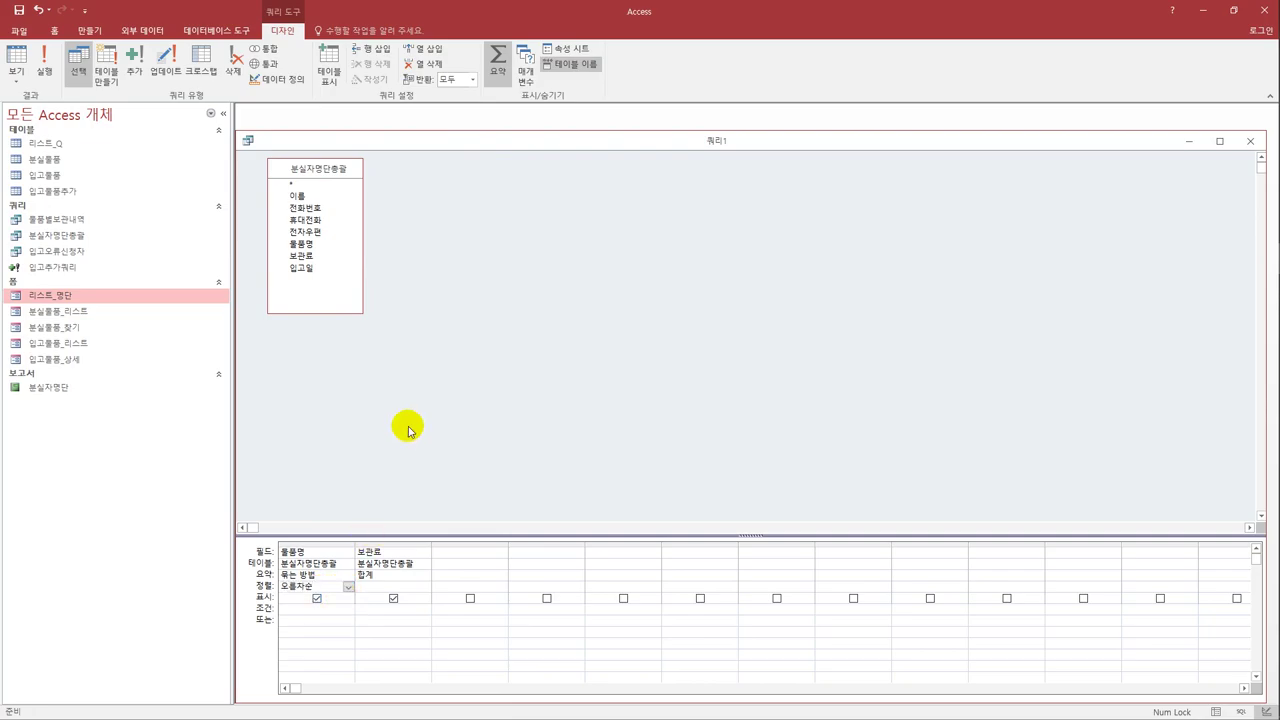
# Display the query results and fit the width of the 보관료 sum column to its heading.
pyautogui.click(16, 57)
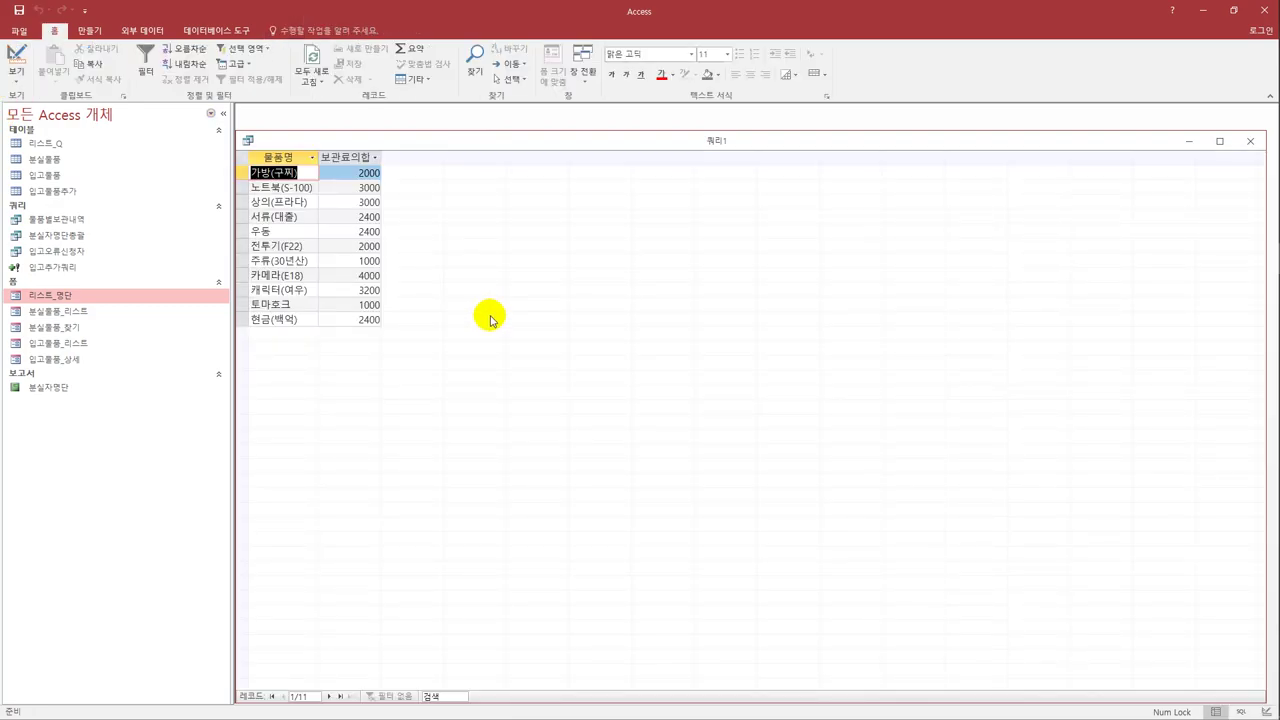
pyautogui.click(389, 164)
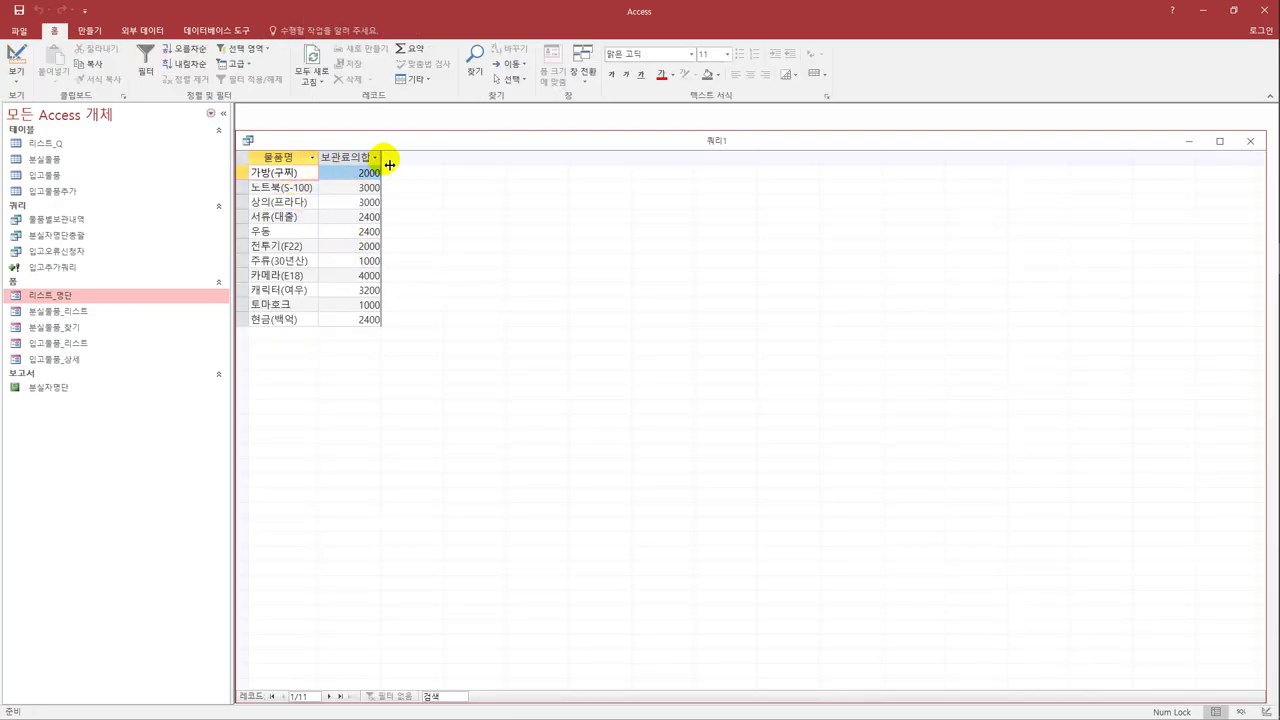
pyautogui.doubleClick(389, 164)
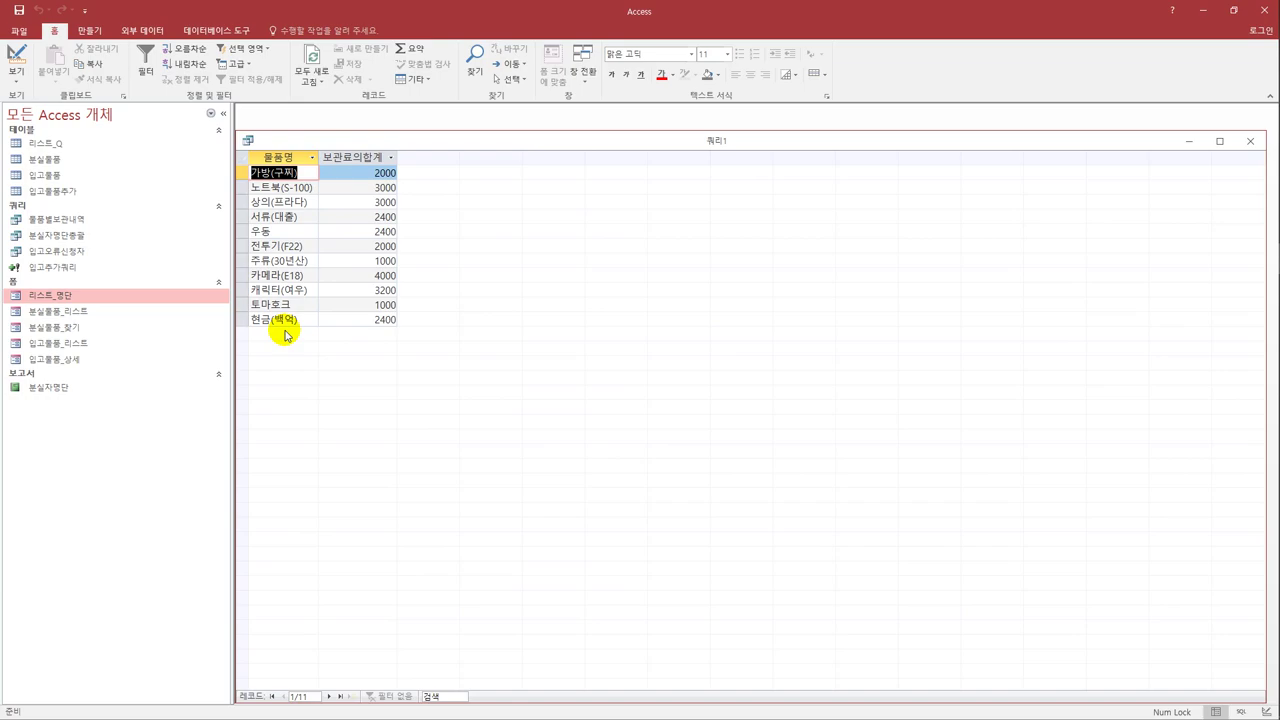
# Give the 보관료 sum field the alias 보관료합계 in the query design and display the results.
pyautogui.click(16, 60)
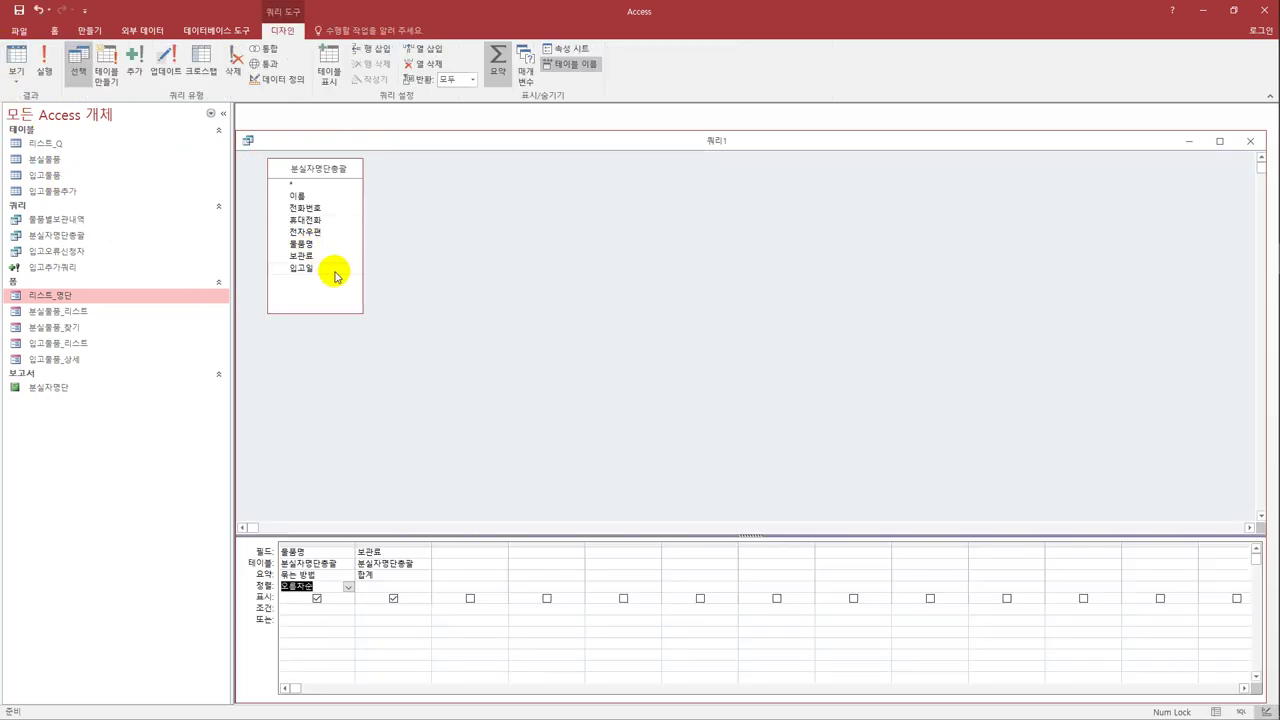
pyautogui.click(357, 552)
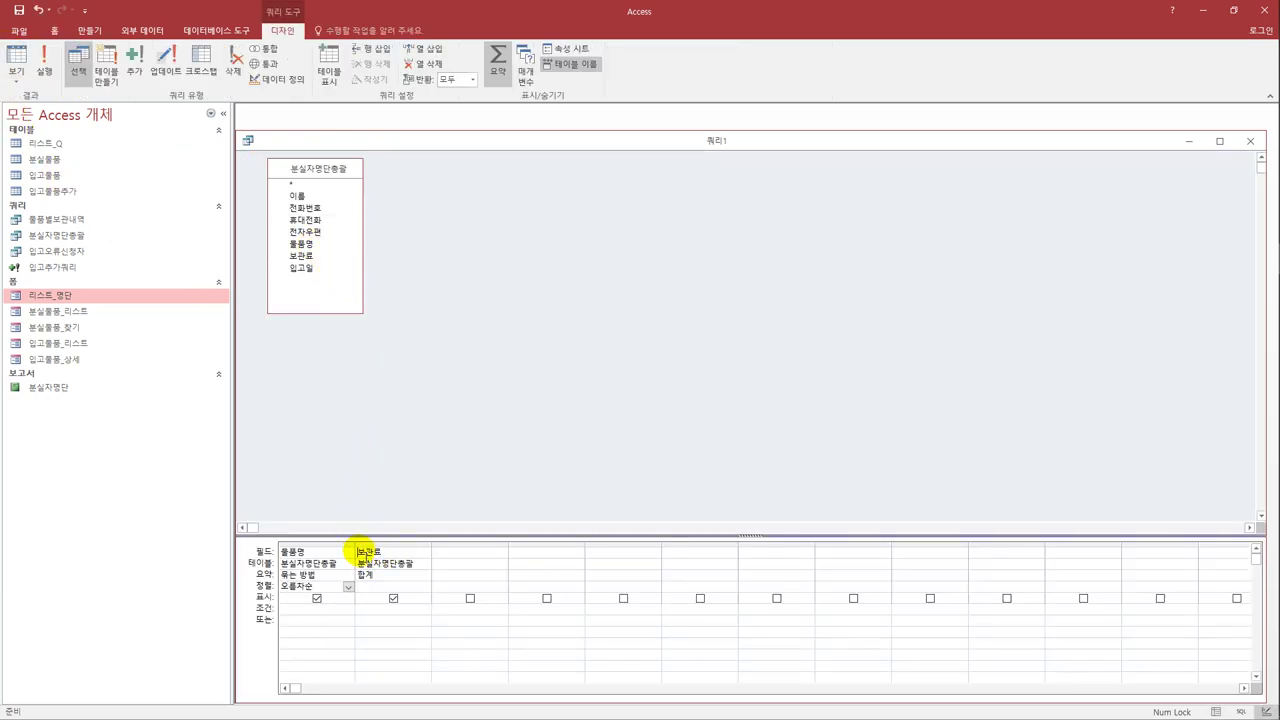
pyautogui.write('보관료')
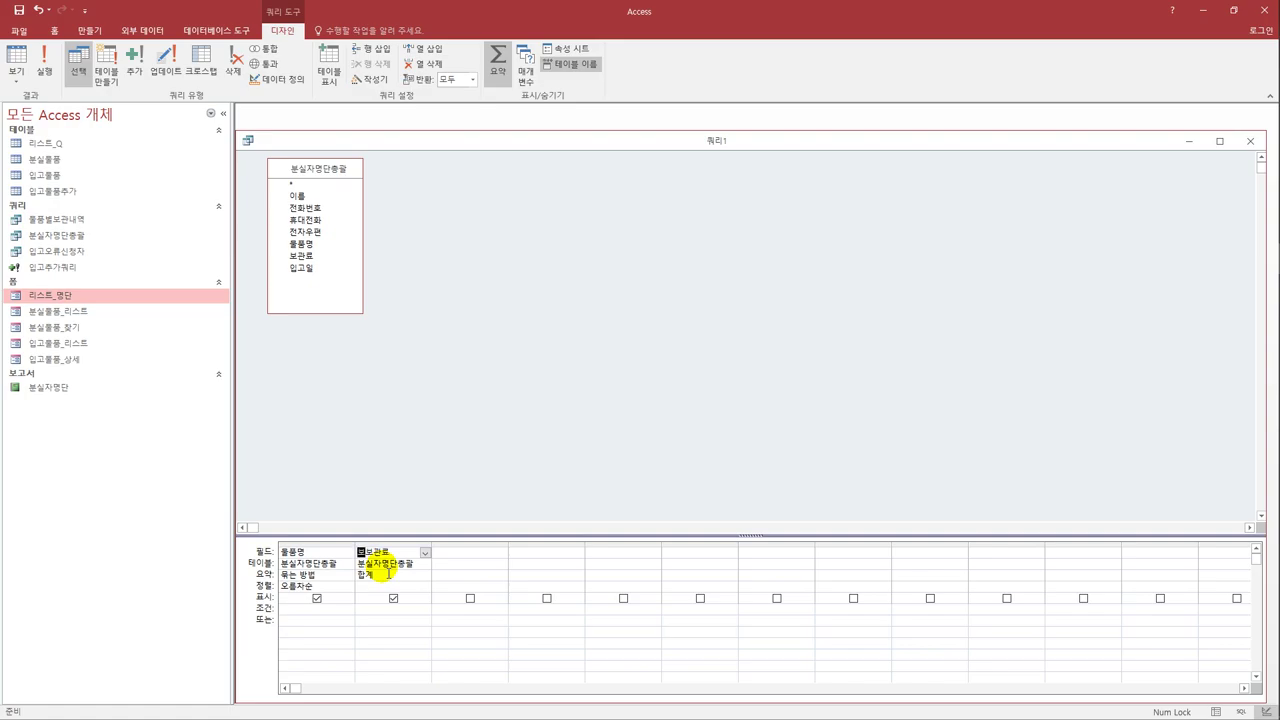
pyautogui.write('합계:')
pyautogui.press('Tab')
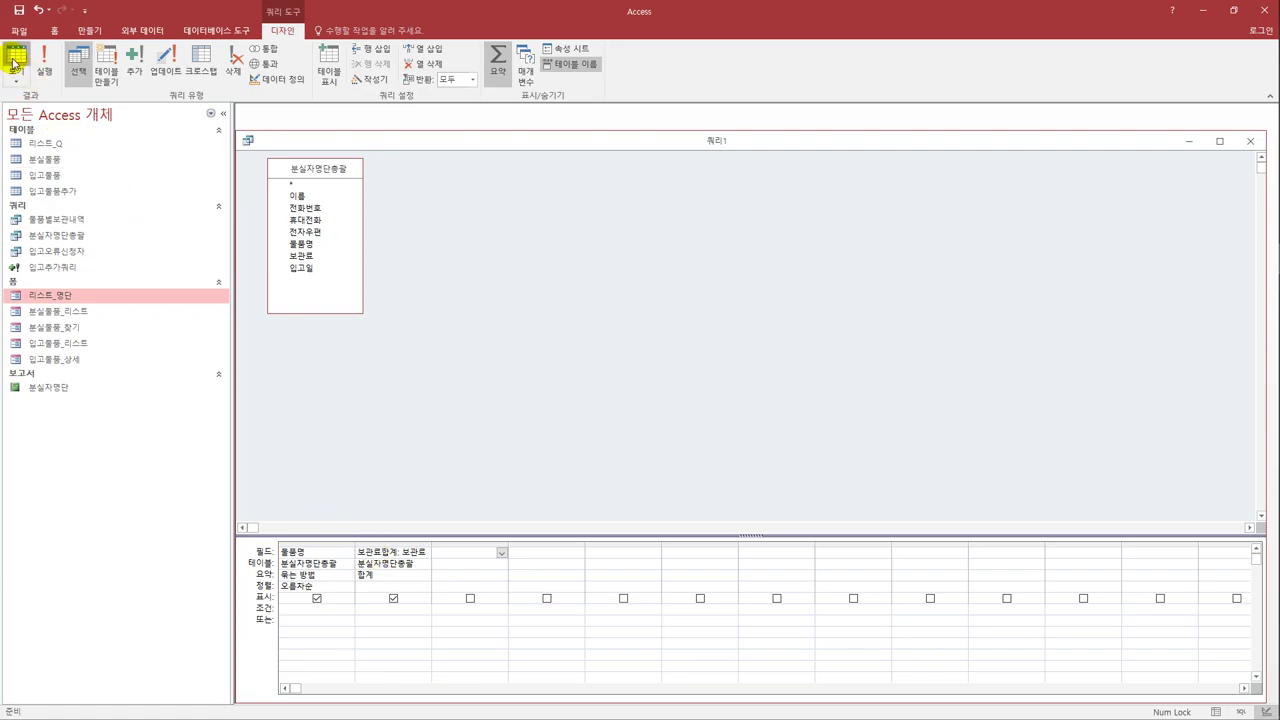
pyautogui.click(15, 55)
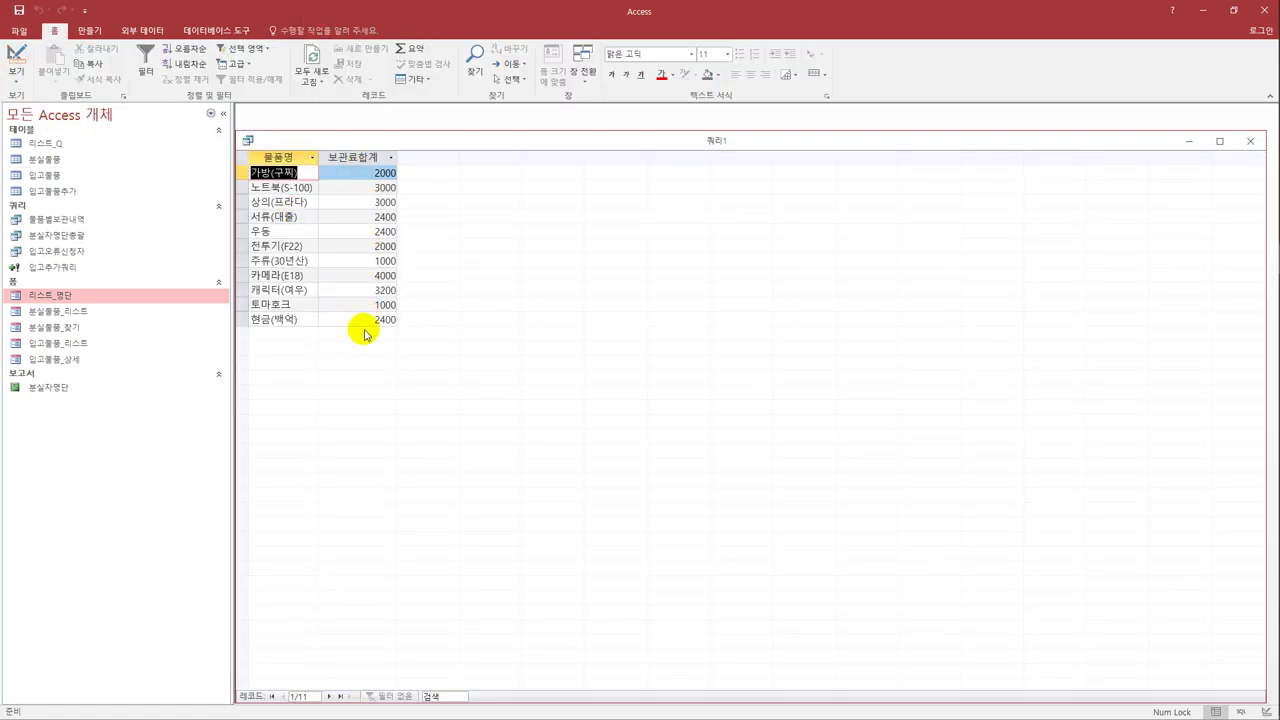
# Save the query as 물품보관료 and close it.
pyautogui.click(18, 10)
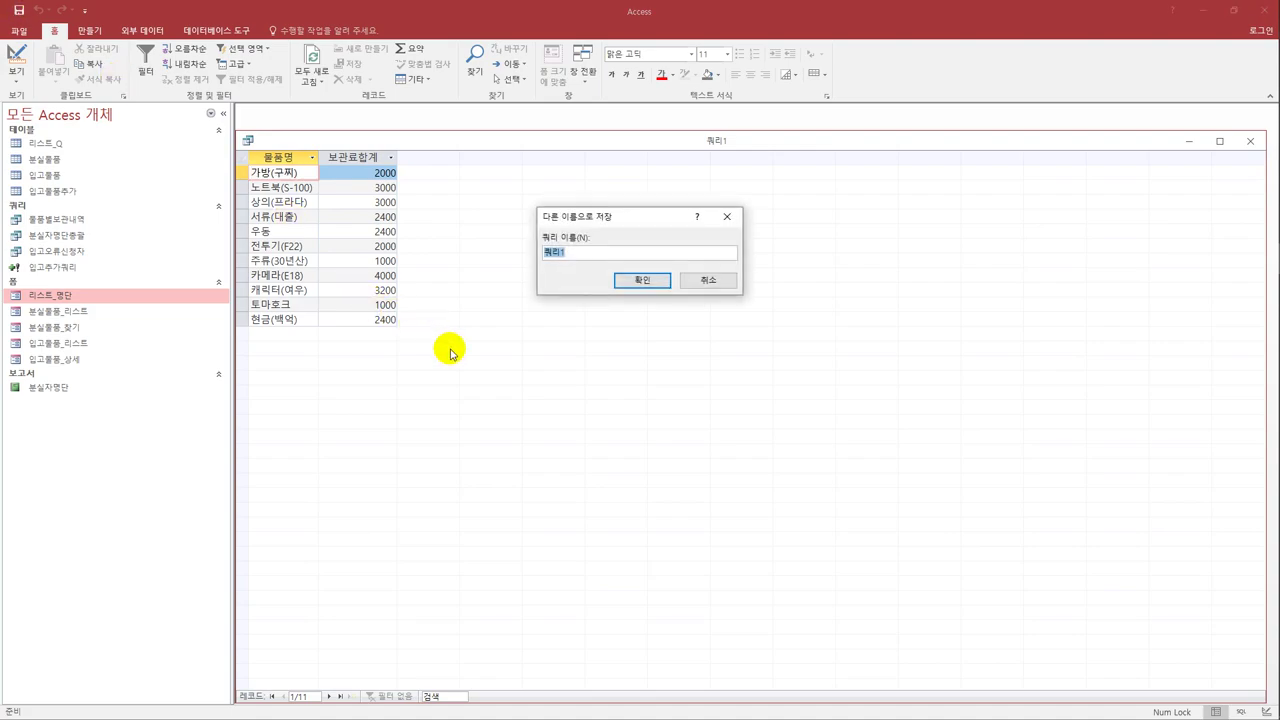
pyautogui.write('물품보관')
pyautogui.write('ㅎ')
pyautogui.write('ㅛ')
pyautogui.click(645, 284)
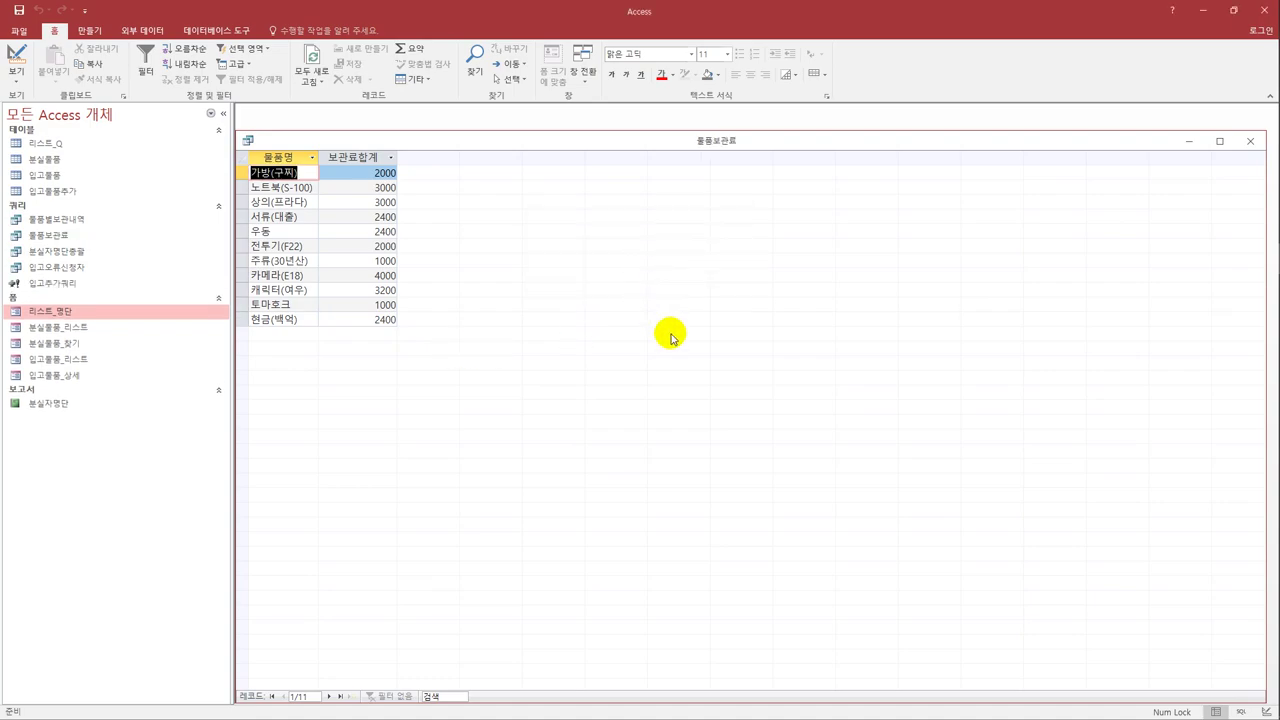
pyautogui.click(1250, 140)
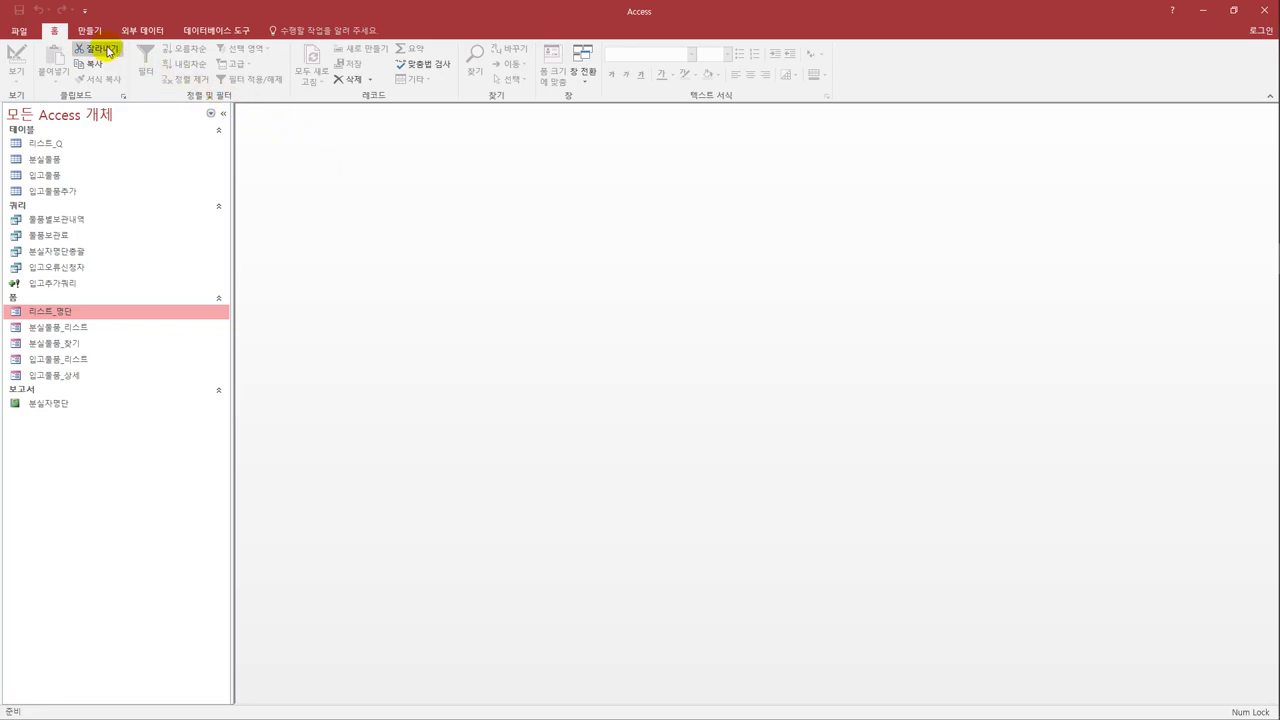
# Create a new query design with the 분실물품, 입고물품 and 리스트_Q tables and enlarge the 리스트_Q field list to show all fields.
pyautogui.click(90, 31)
pyautogui.click(208, 70)
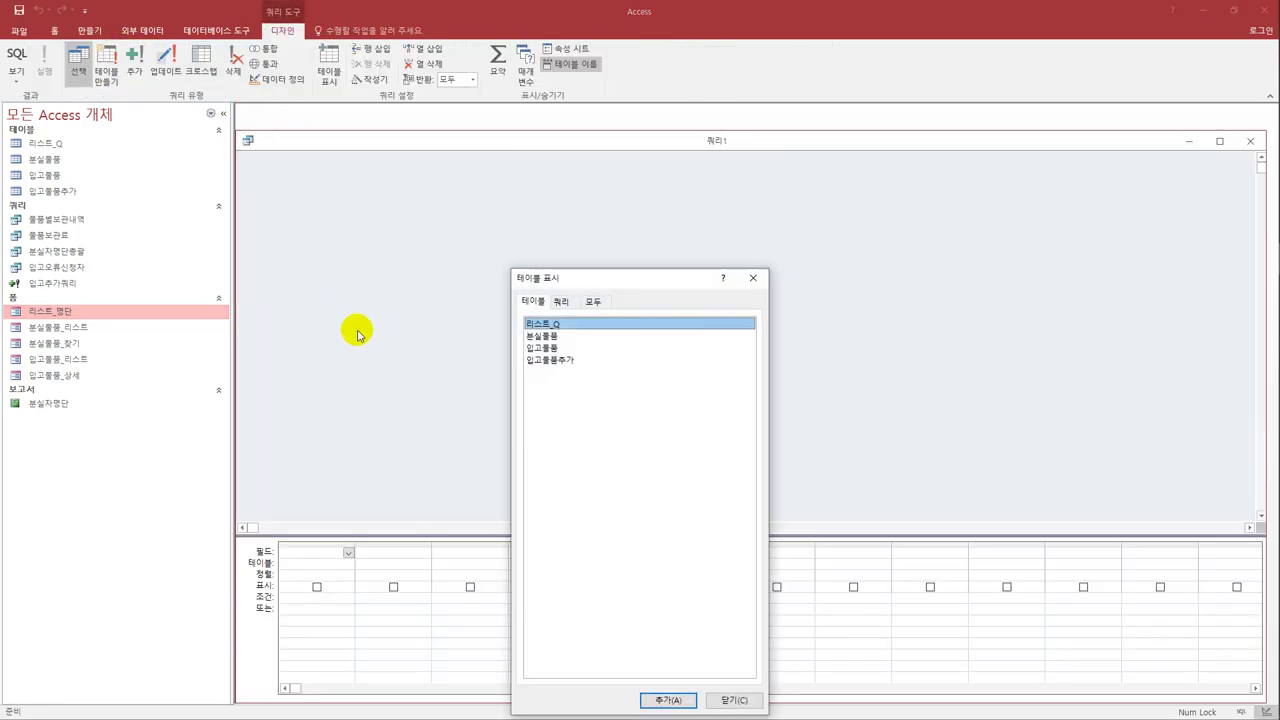
pyautogui.doubleClick(563, 337)
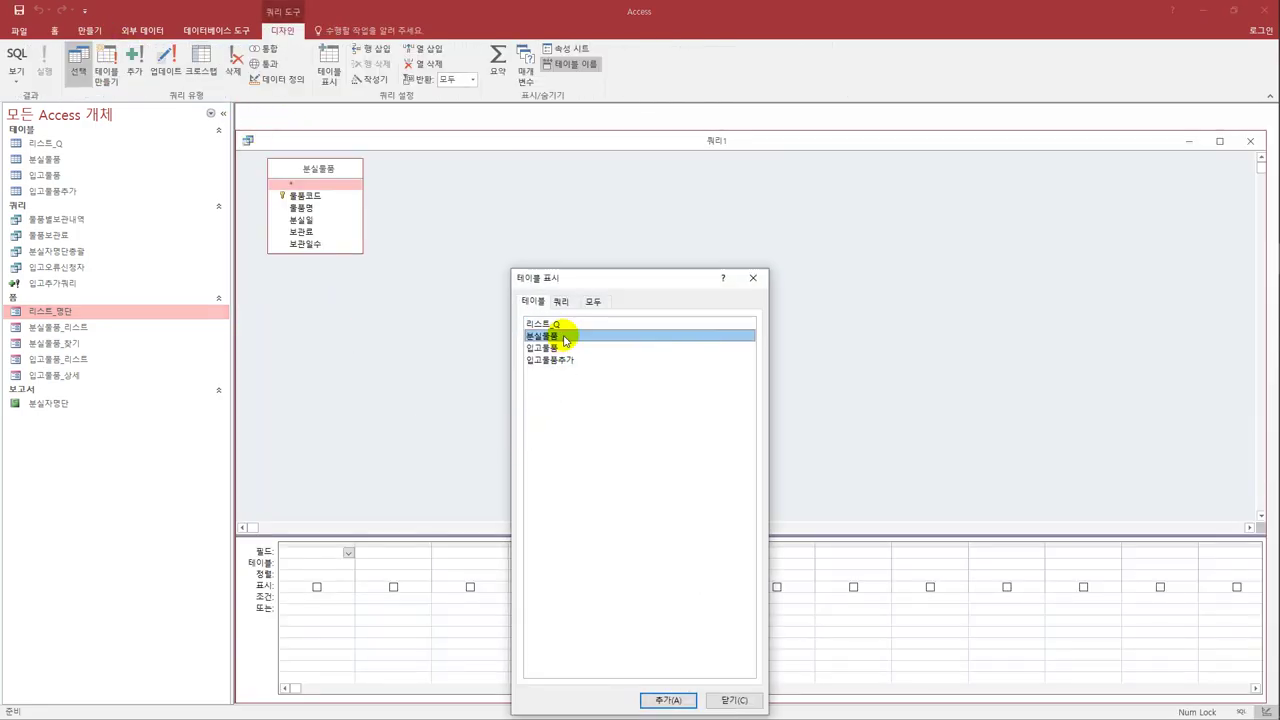
pyautogui.doubleClick(563, 349)
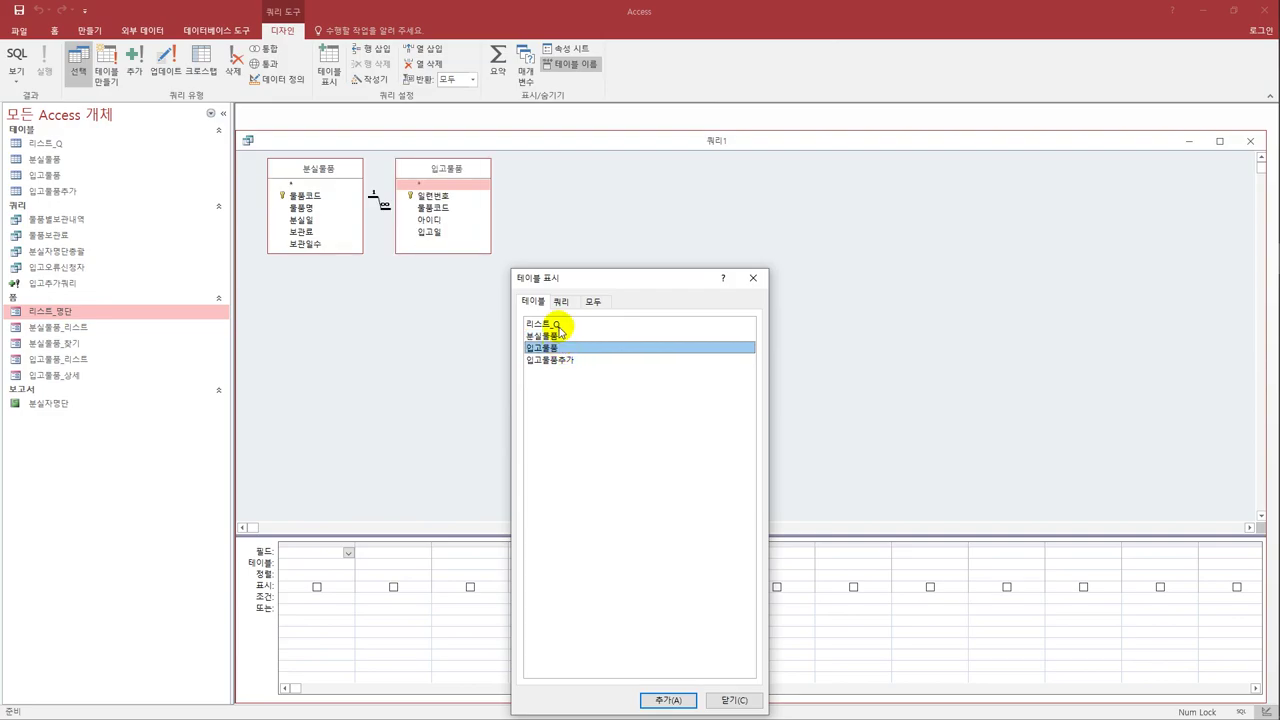
pyautogui.doubleClick(556, 324)
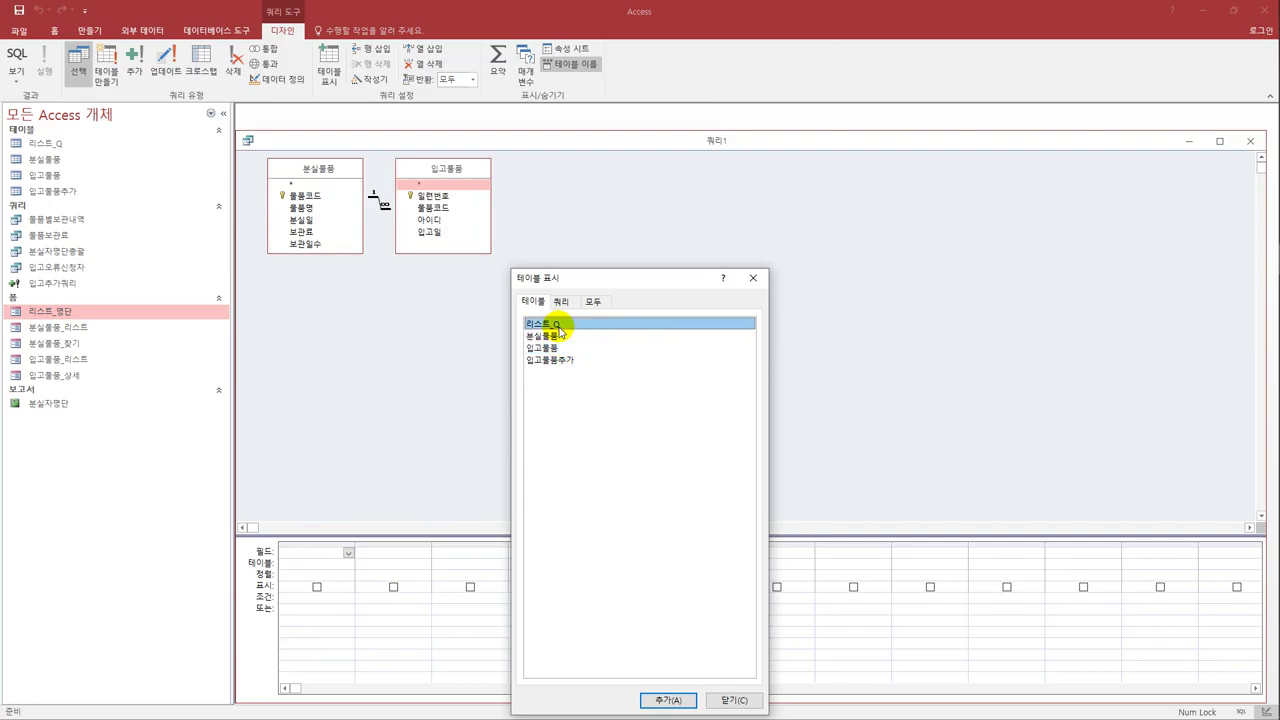
pyautogui.click(753, 280)
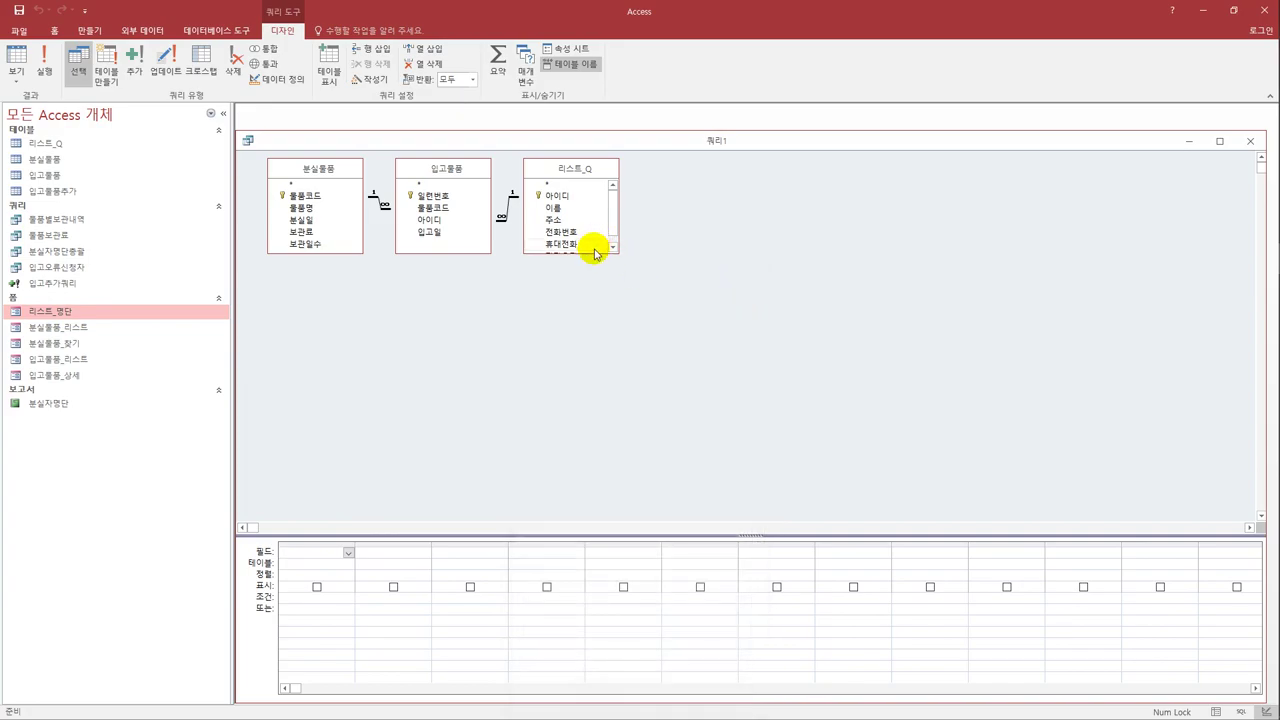
pyautogui.moveTo(596, 259); pyautogui.dragTo(593, 318)
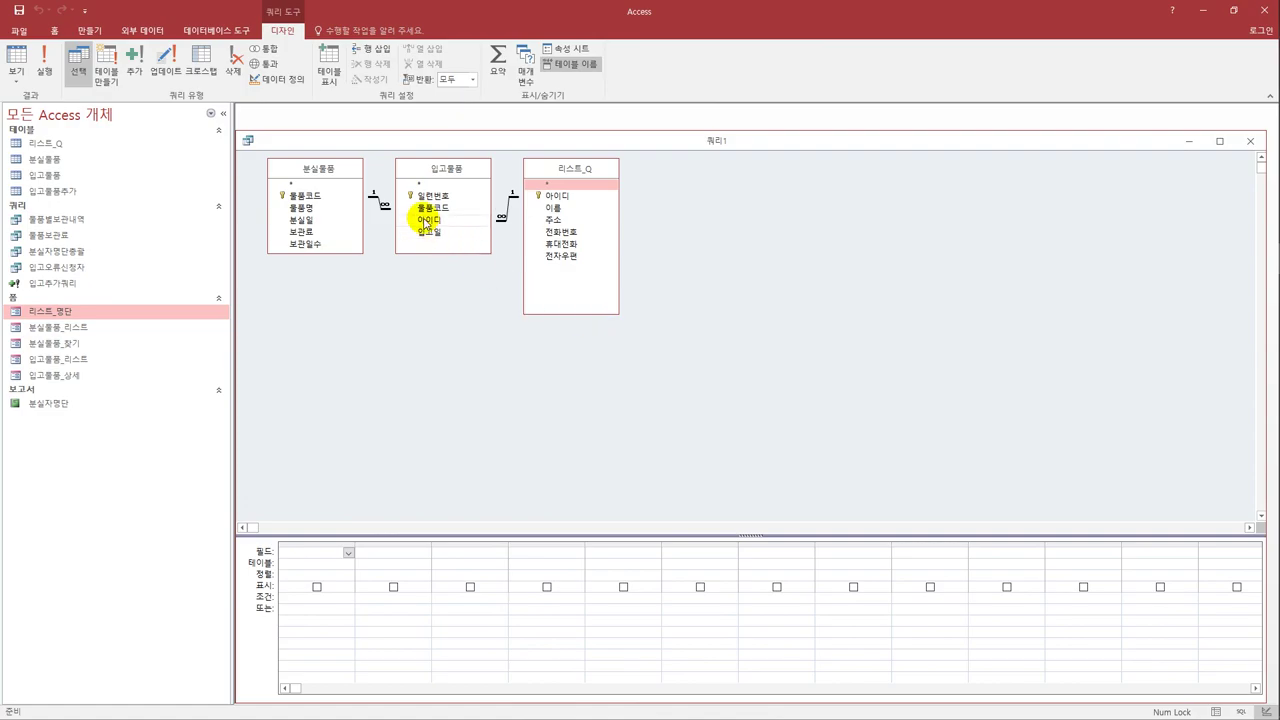
# Add 아이디 from 입고물품, 이름 from 리스트_Q, and 보관료 and 물품코드 from 분실물품, hiding 물품코드 from the results.
pyautogui.doubleClick(427, 220)
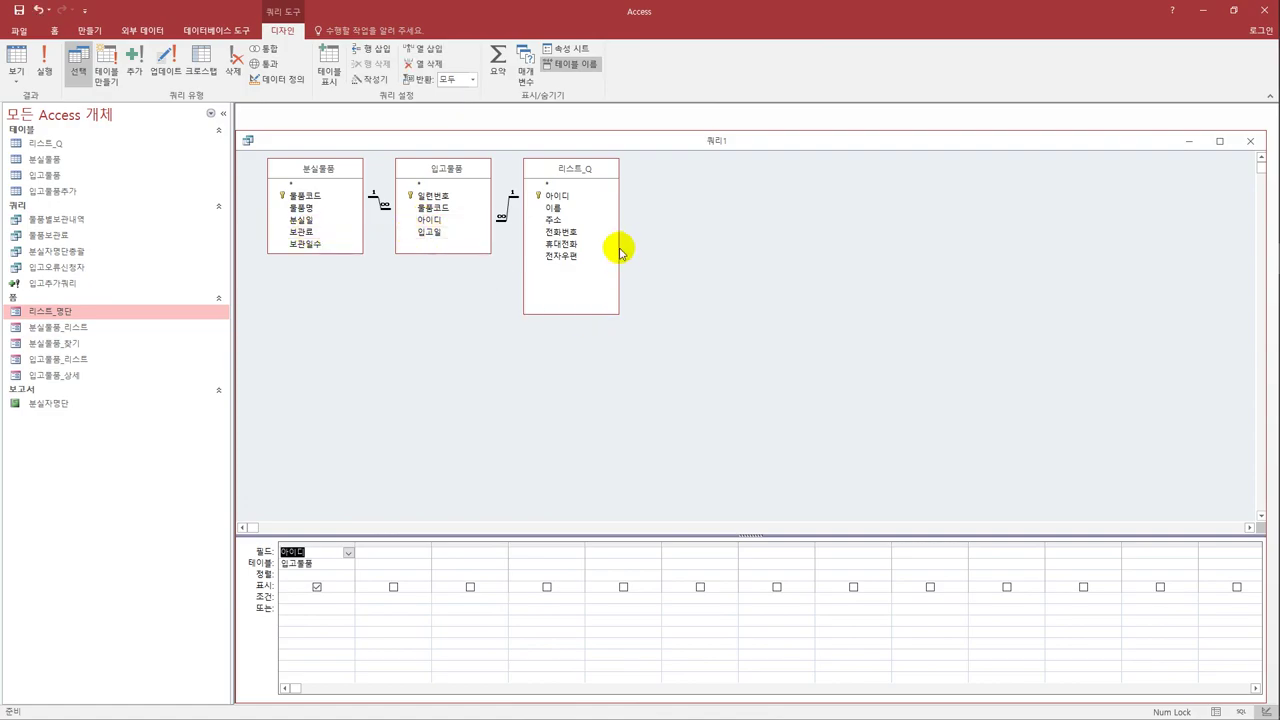
pyautogui.doubleClick(558, 208)
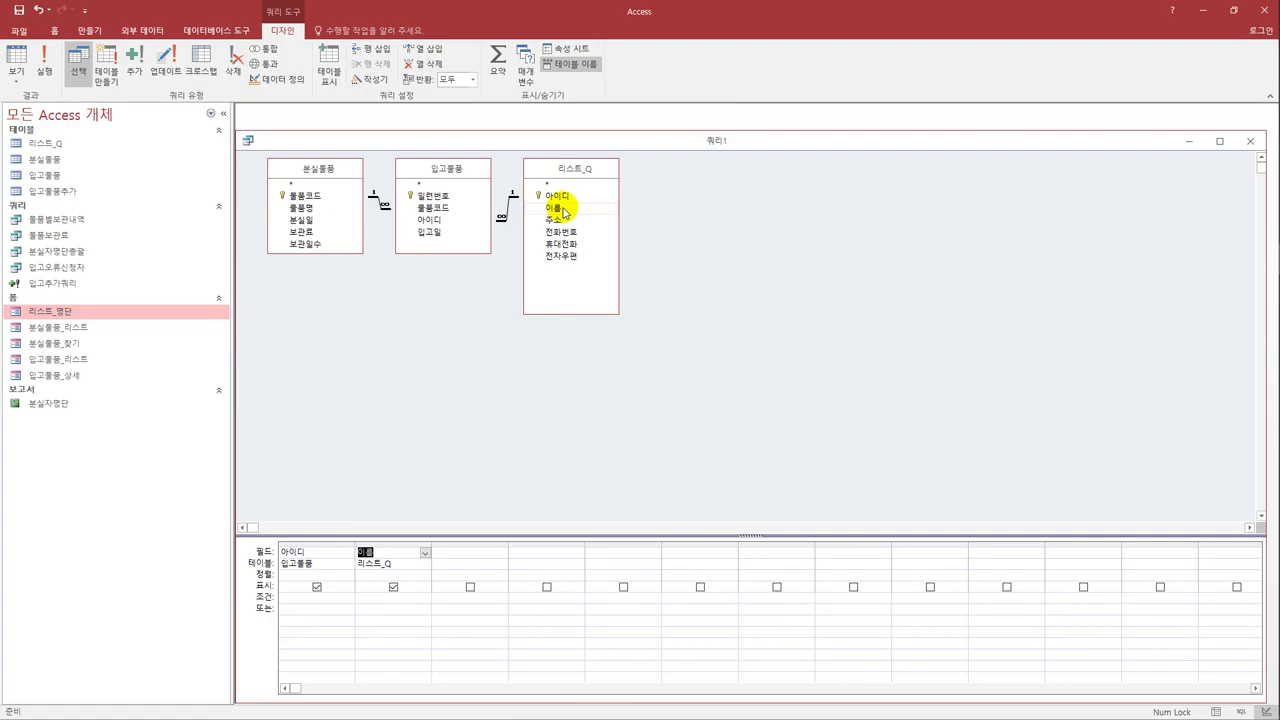
pyautogui.doubleClick(321, 236)
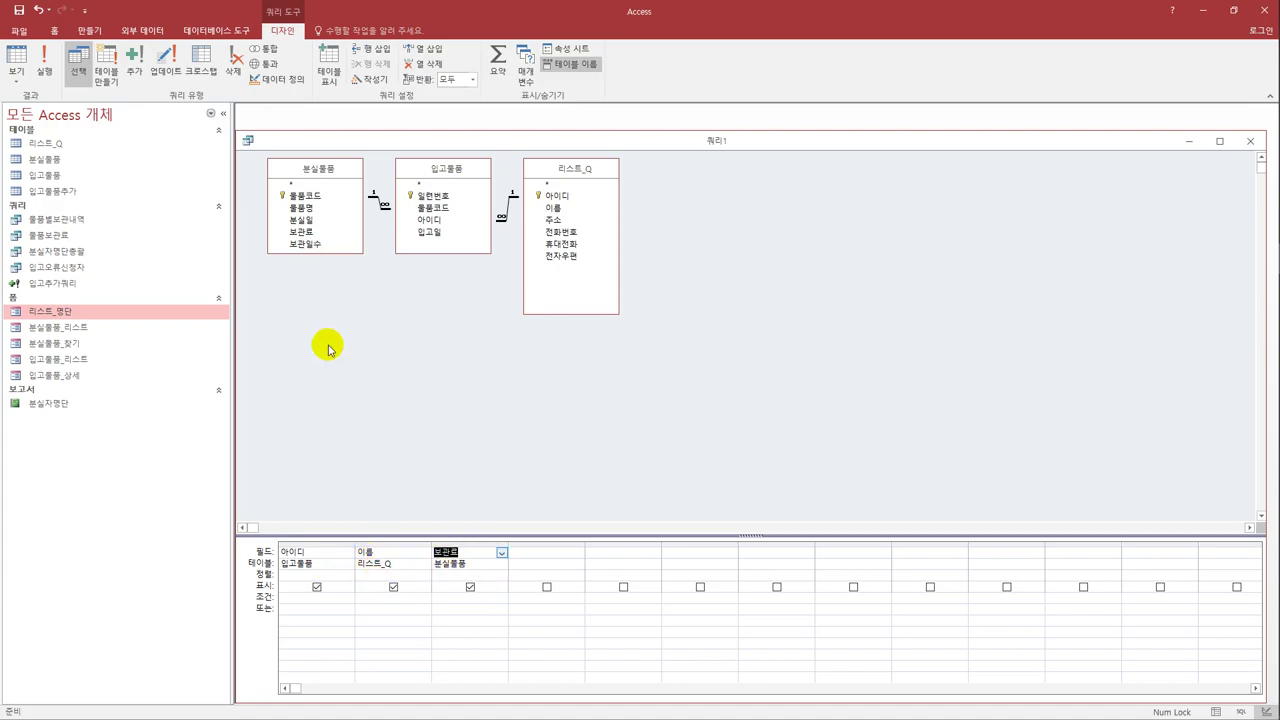
pyautogui.doubleClick(292, 197)
pyautogui.click(547, 588)
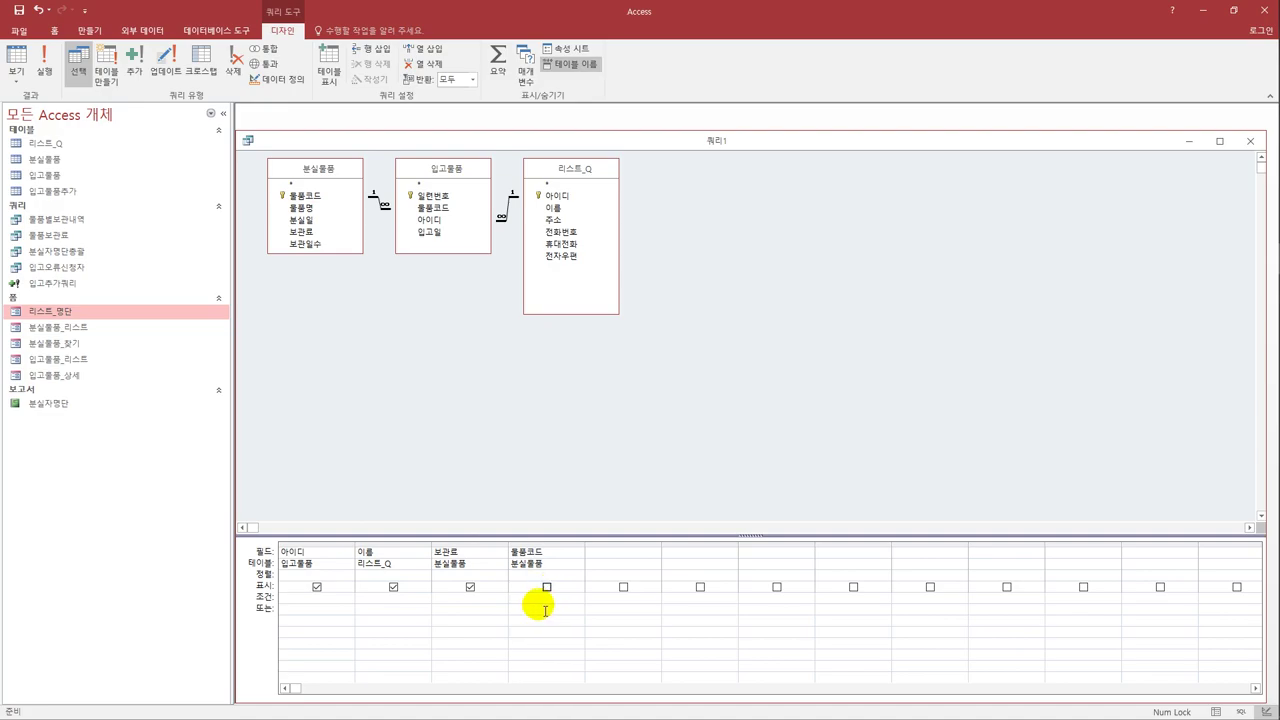
# Enter the parameter prompt [물품코드를 입력하세요] as the 물품코드 criterion and widen that column to fit it.
pyautogui.click(543, 605)
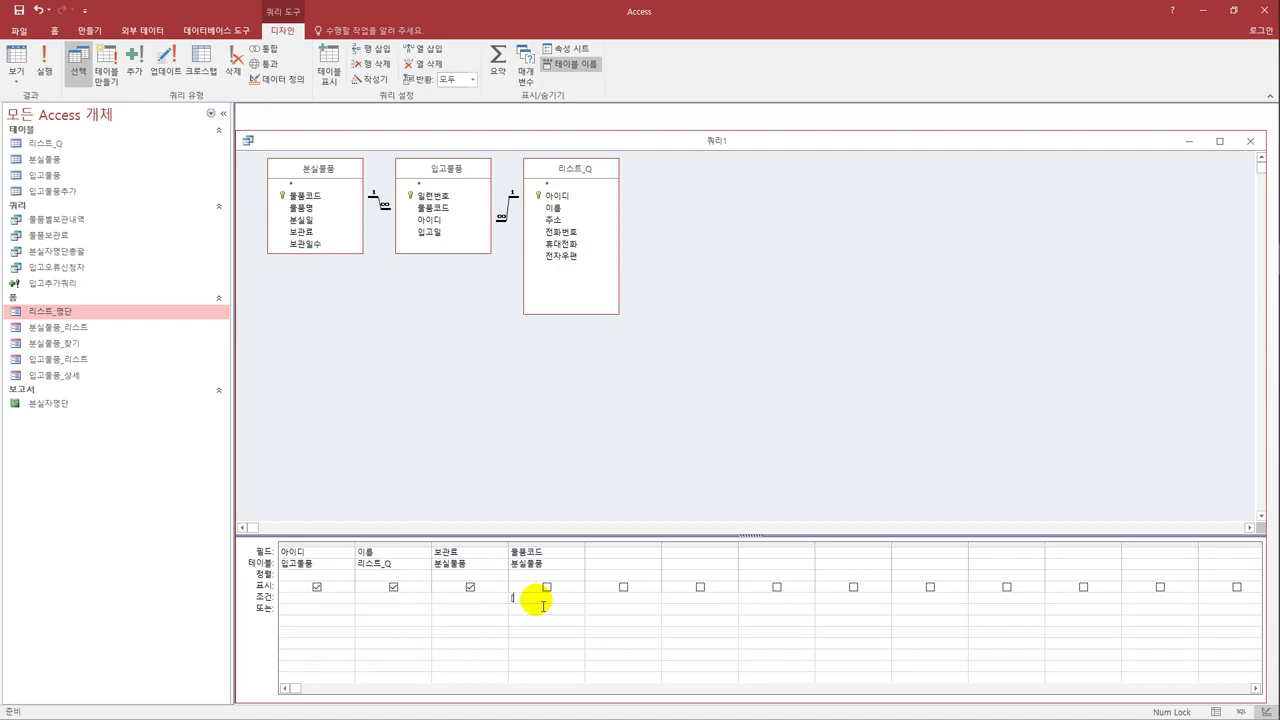
pyautogui.write('[물품')
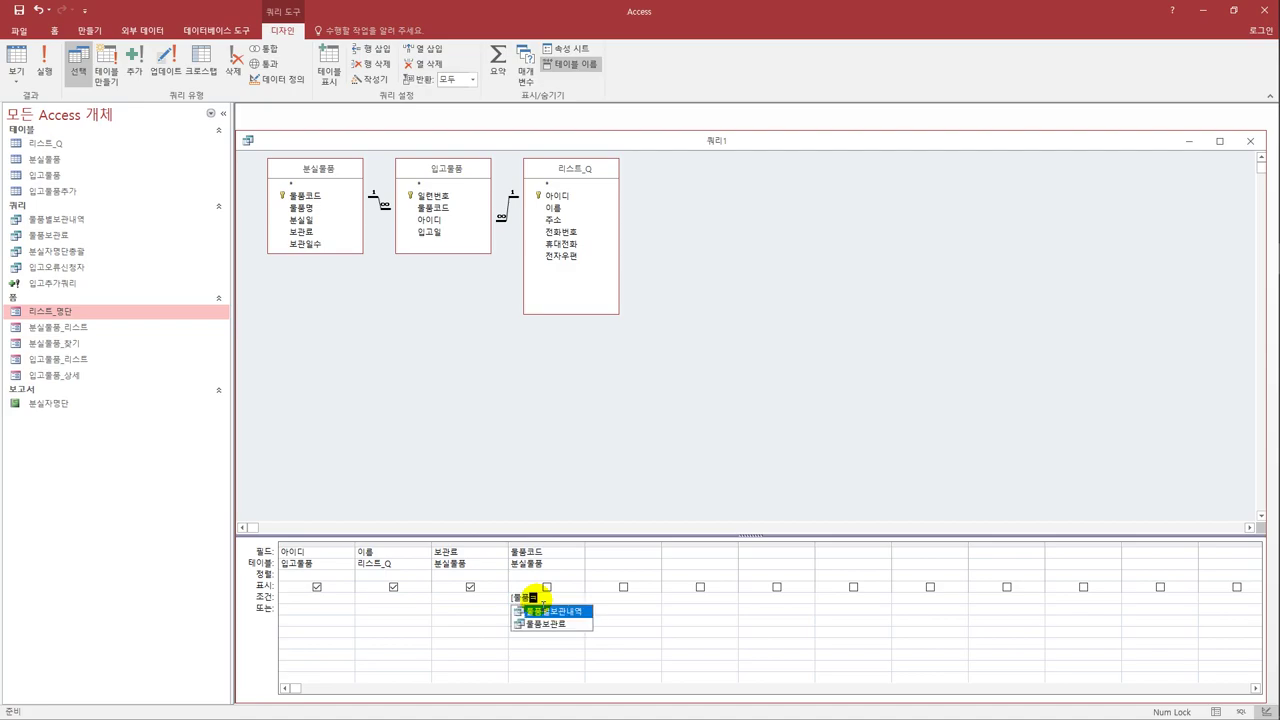
pyautogui.write('코드를 입력하세시')
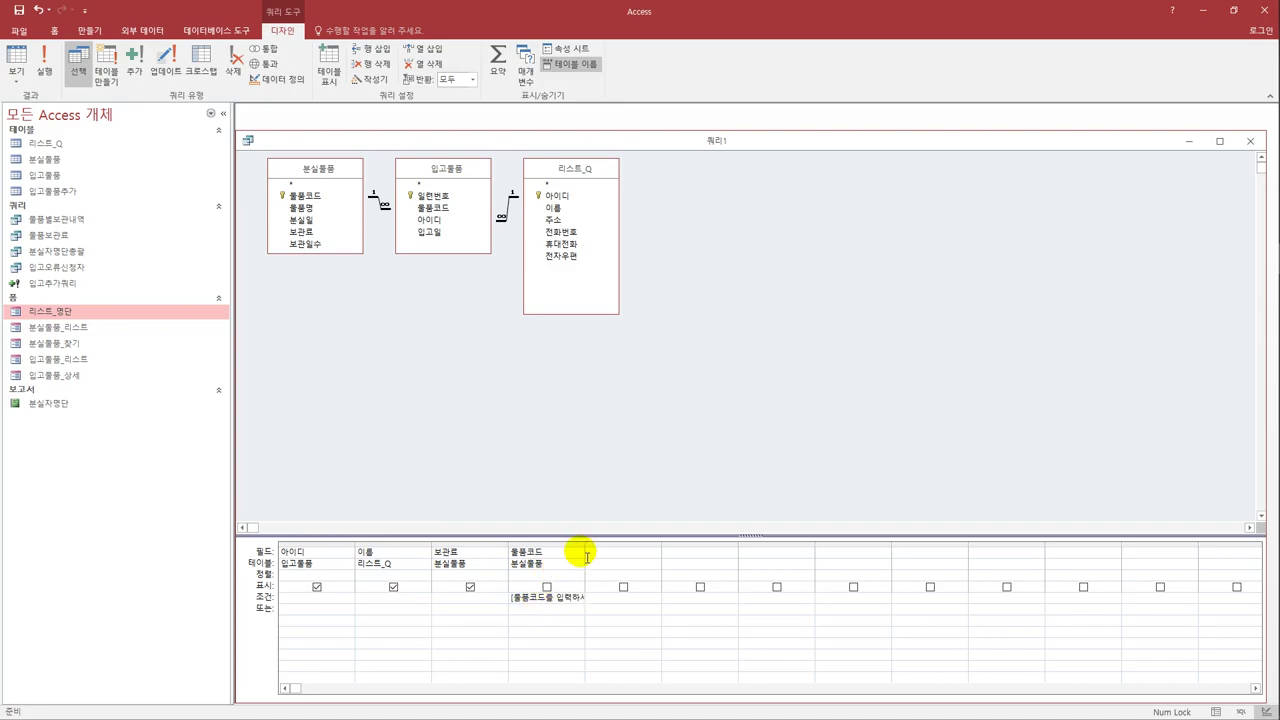
pyautogui.moveTo(588, 551); pyautogui.dragTo(614, 551)
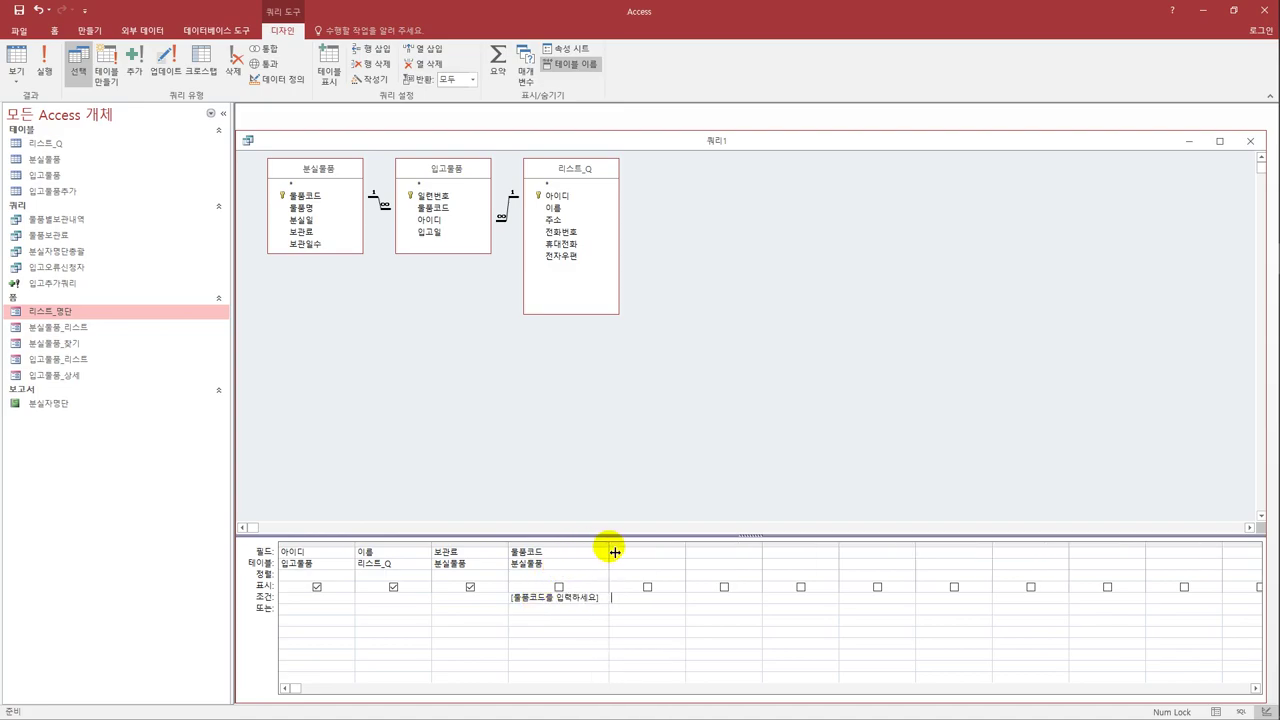
# Sort the 이름 field in ascending order (오름차순).
pyautogui.click(369, 577)
pyautogui.click(424, 576)
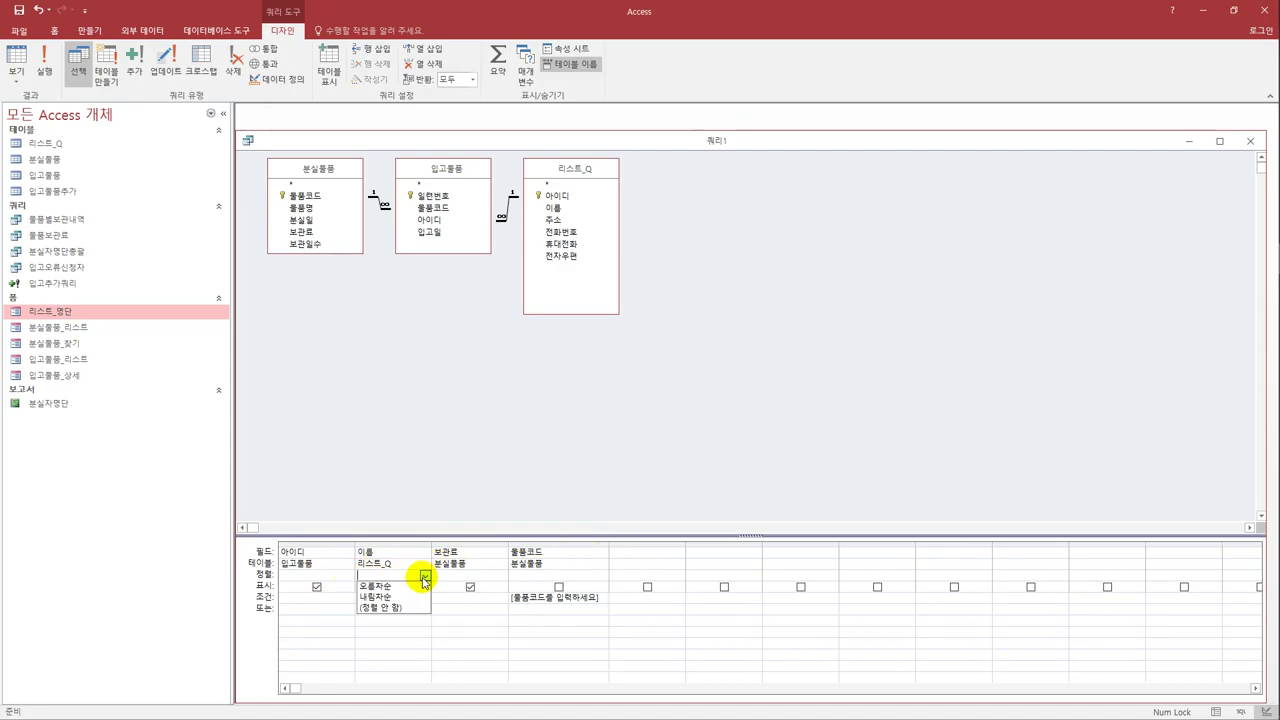
pyautogui.click(415, 586)
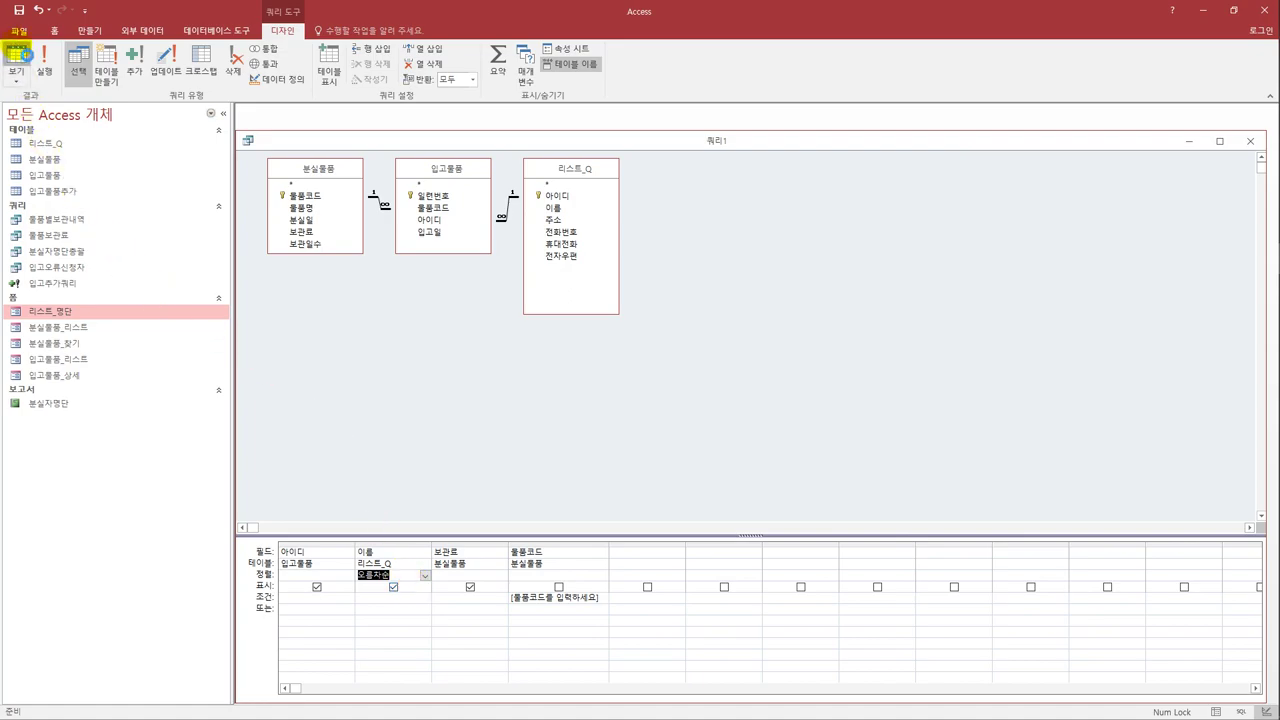
# Display the query results for the 물품코드 parameter value C018 and fit the 이름 column to its contents.
pyautogui.click(17, 55)
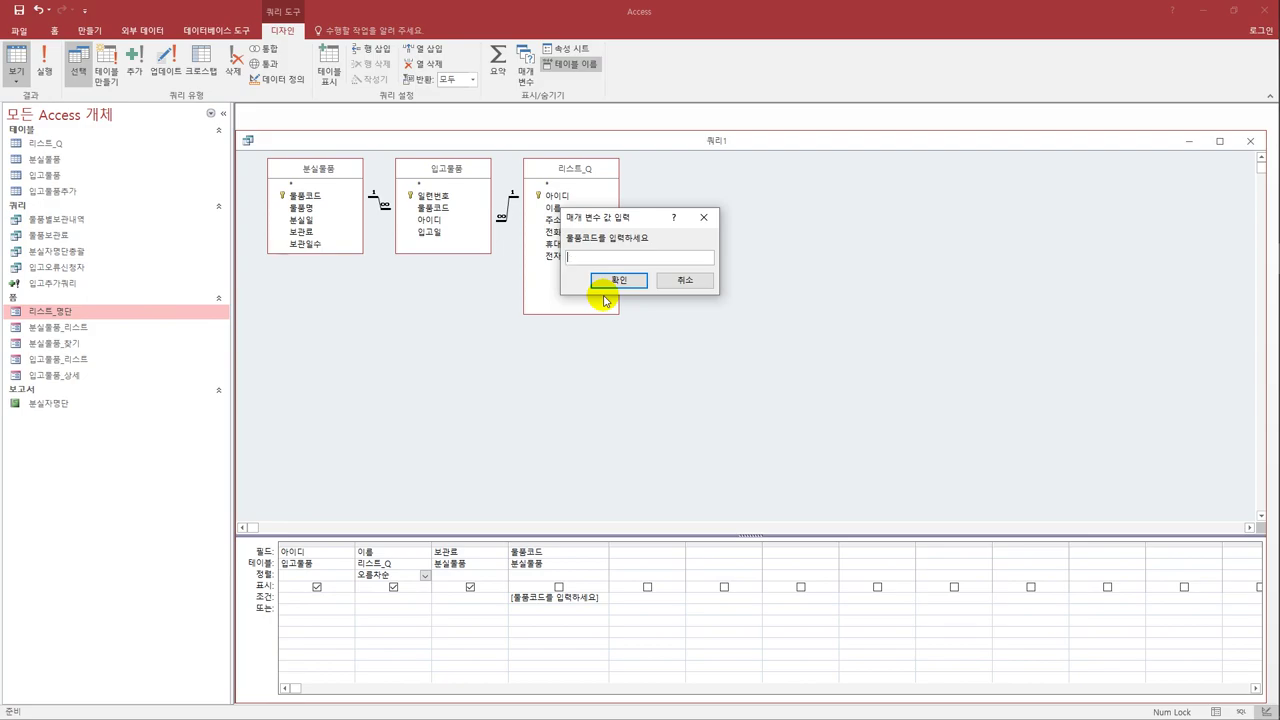
pyautogui.write('d')
pyautogui.write('C018')
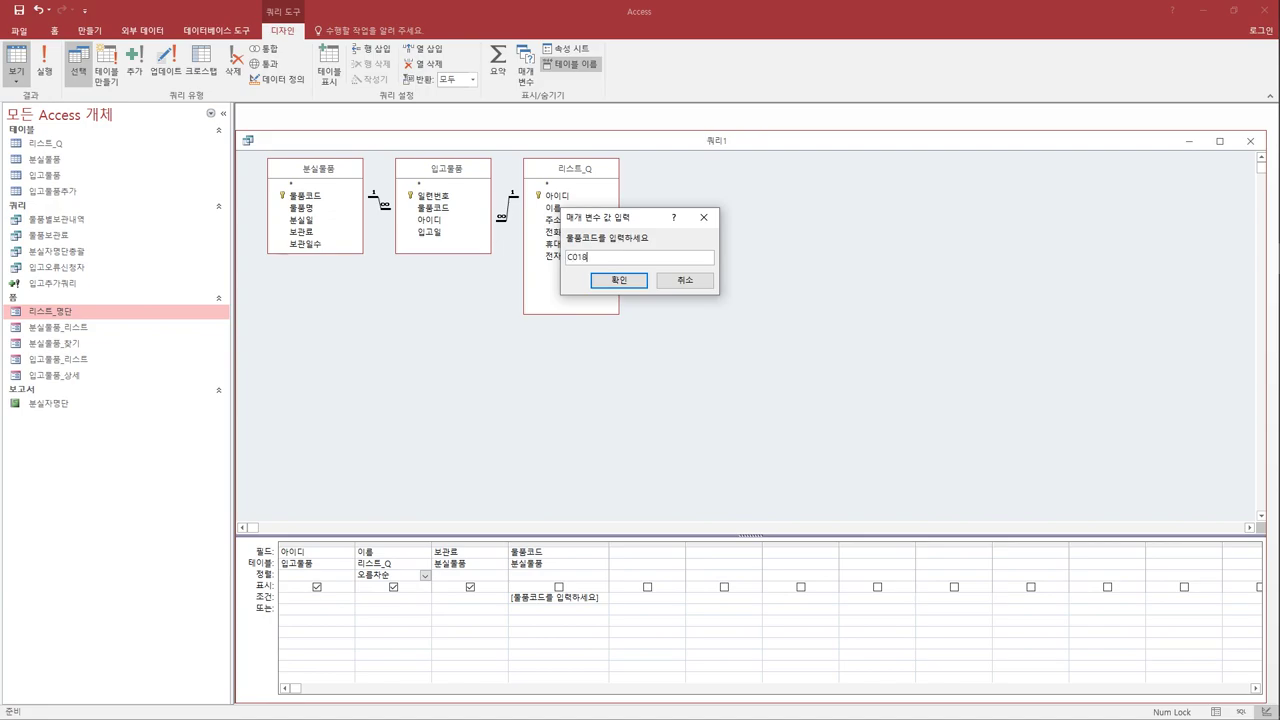
pyautogui.click(636, 279)
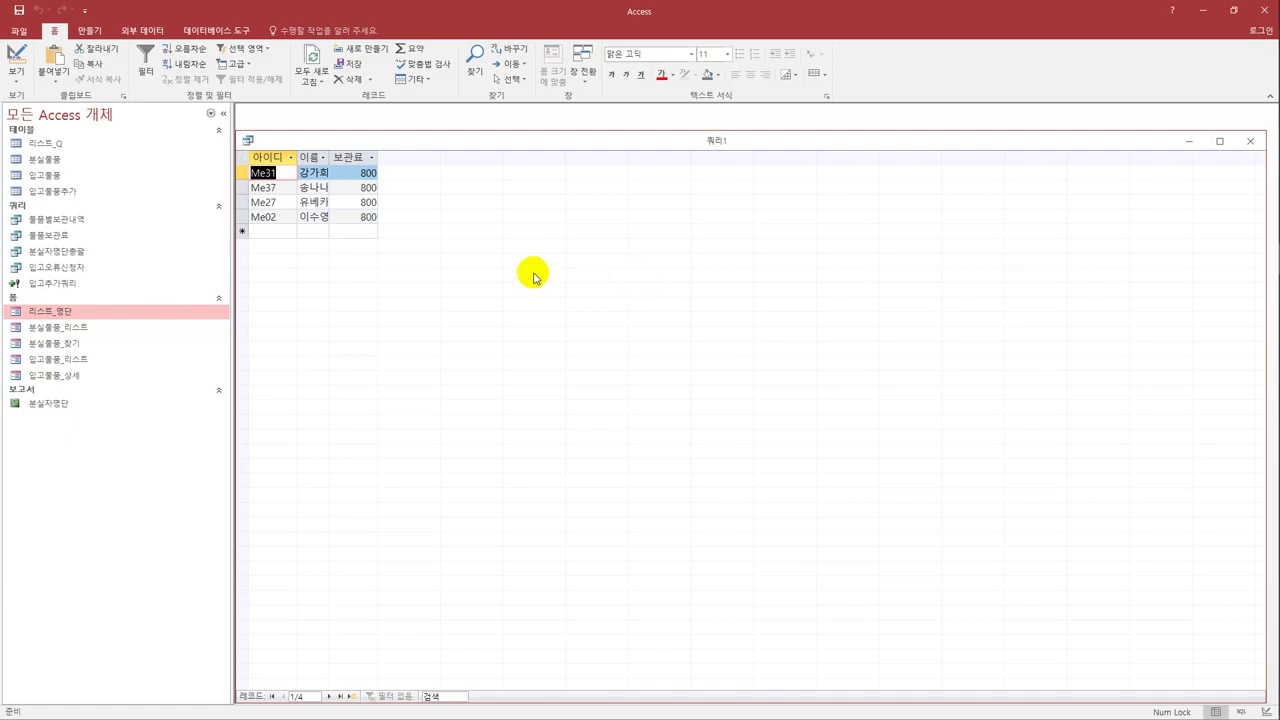
pyautogui.doubleClick(331, 158)
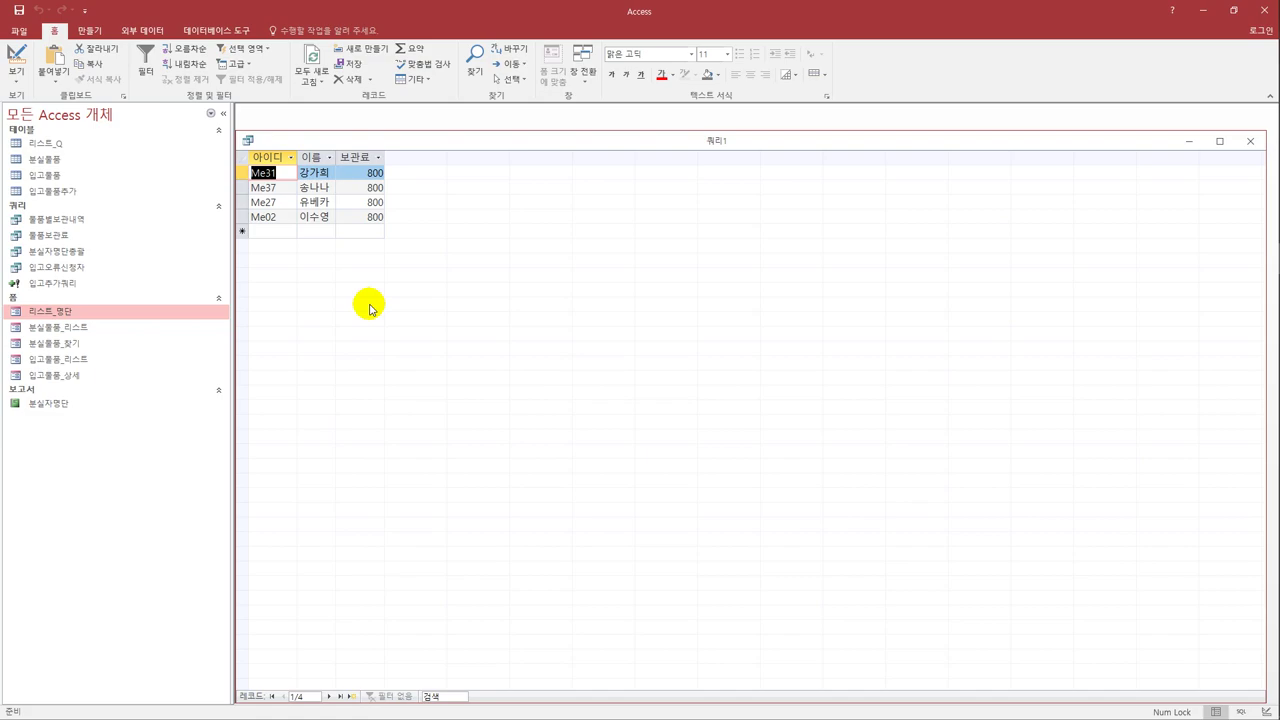
# Save the query as 물품코드조회.
pyautogui.click(19, 10)
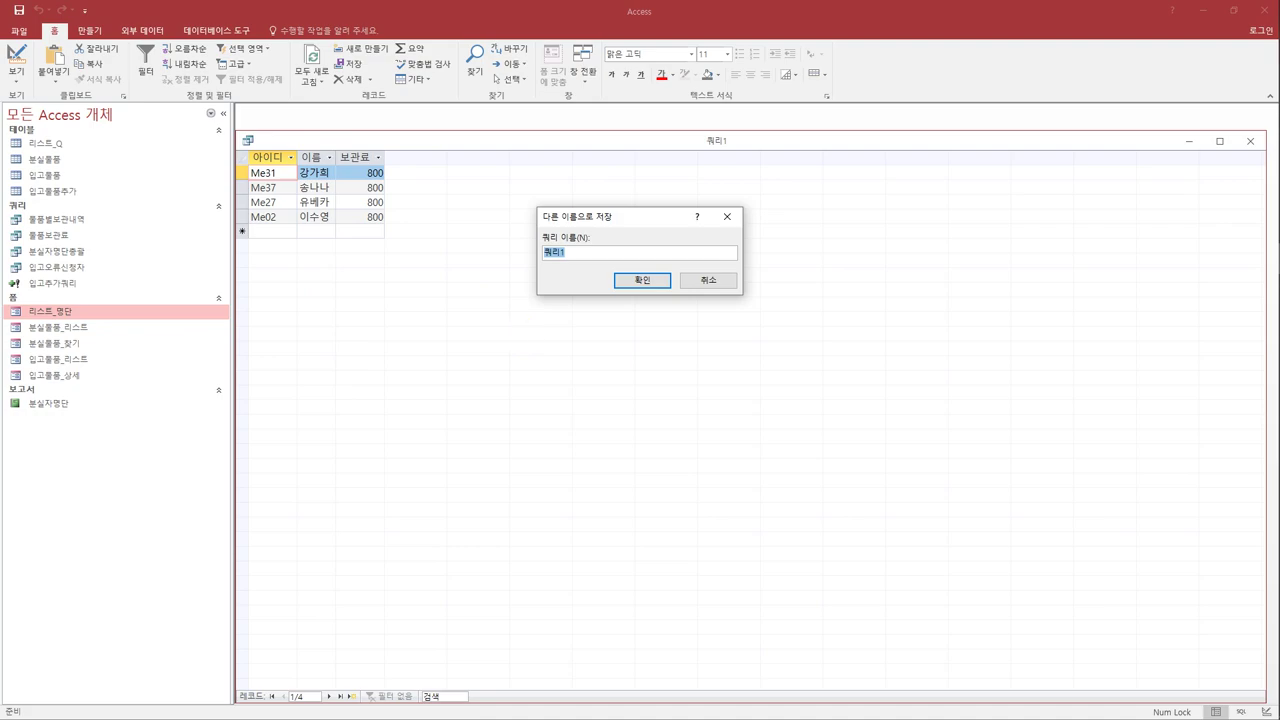
pyautogui.write('a')
pyautogui.write('물품코드조')
pyautogui.write('회')
pyautogui.click(636, 280)
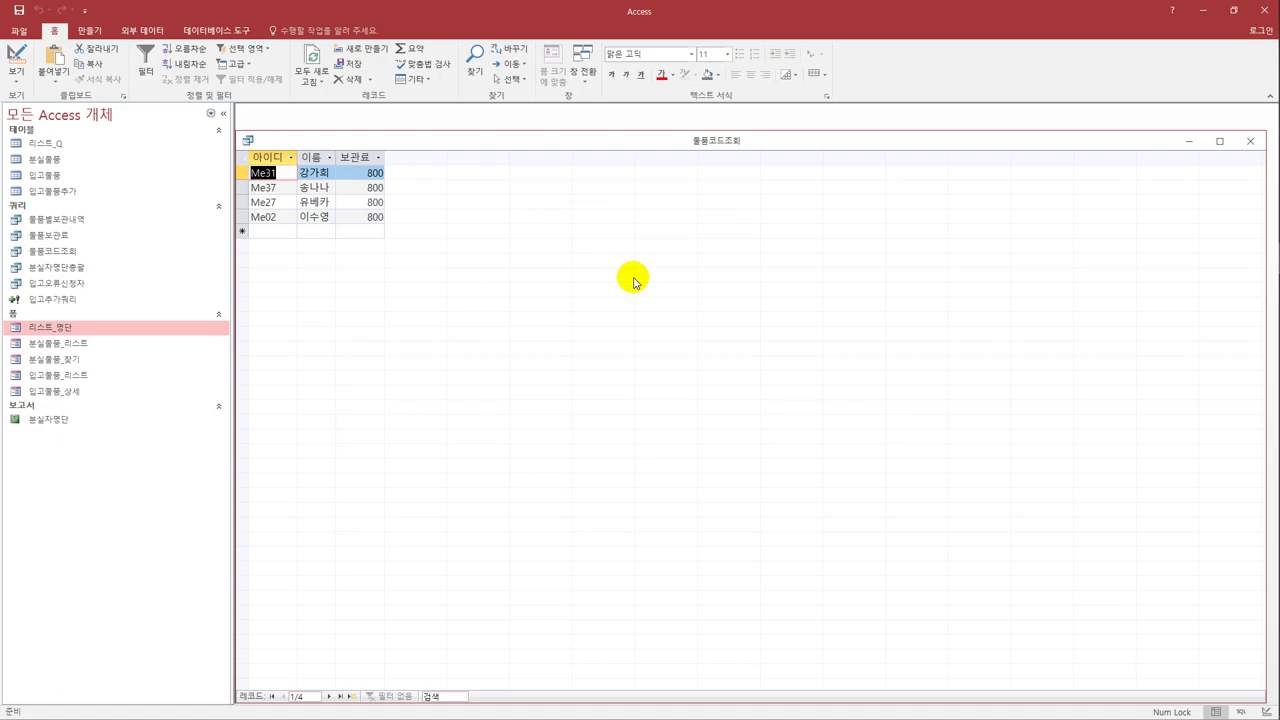